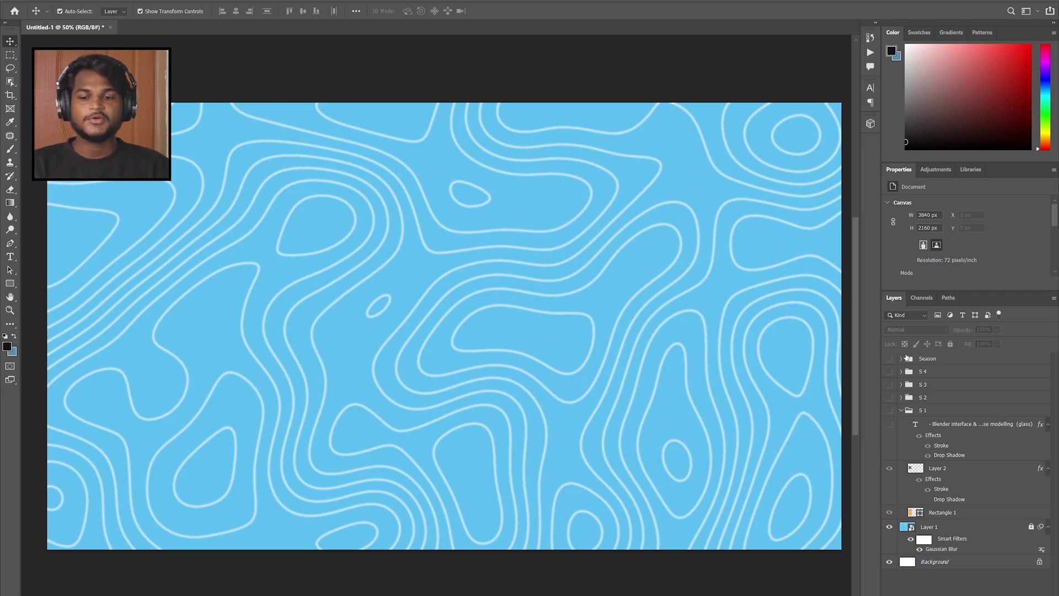
Make the Season titles and the S 1 layer group visible on the canvas
left_click(889, 359)
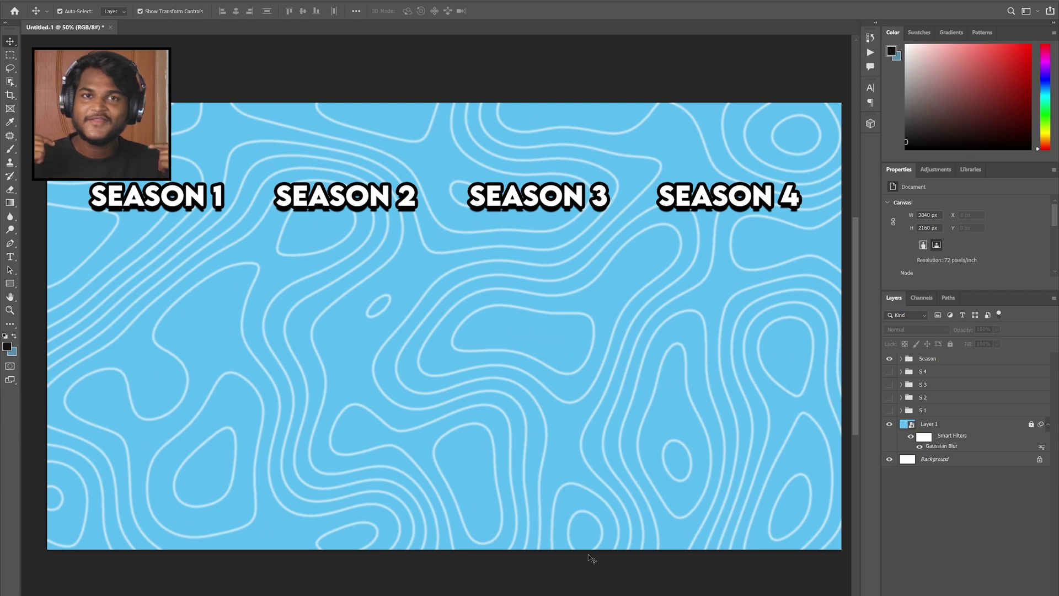
left_click(890, 411)
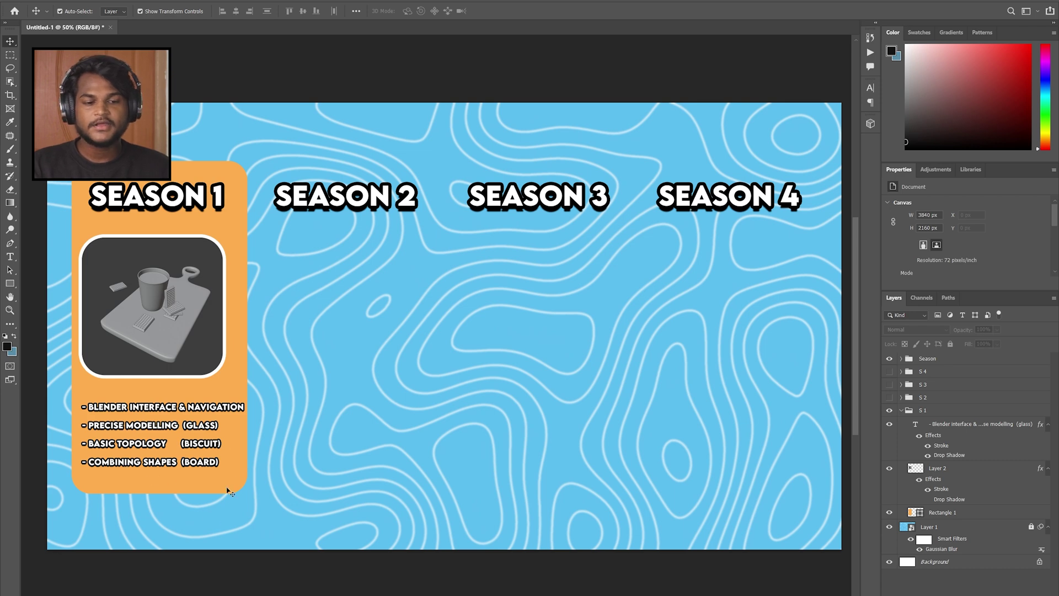
left_click_drag(189, 530, 116, 423)
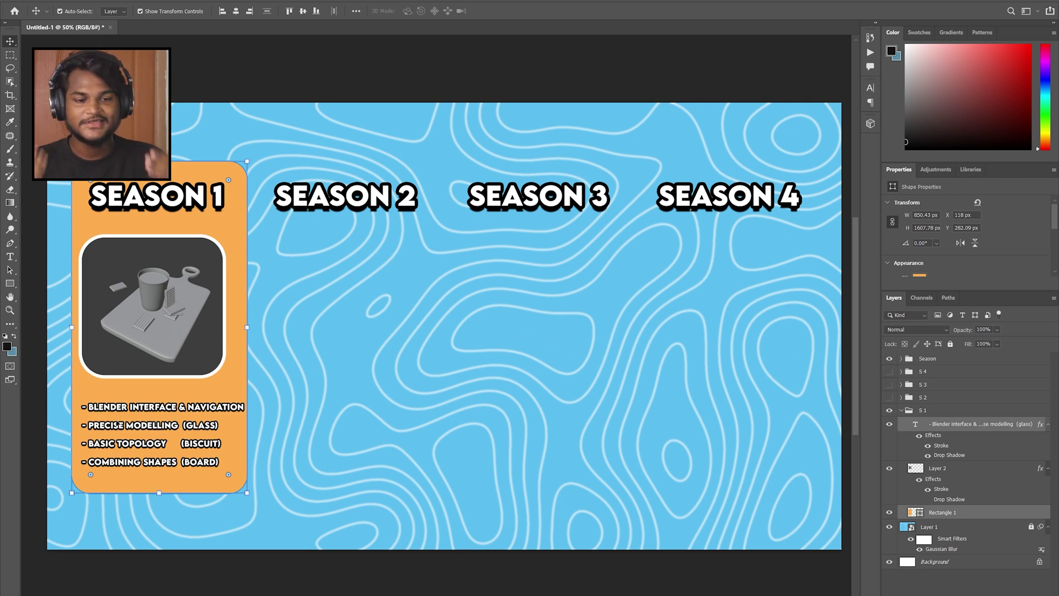
left_click(454, 318)
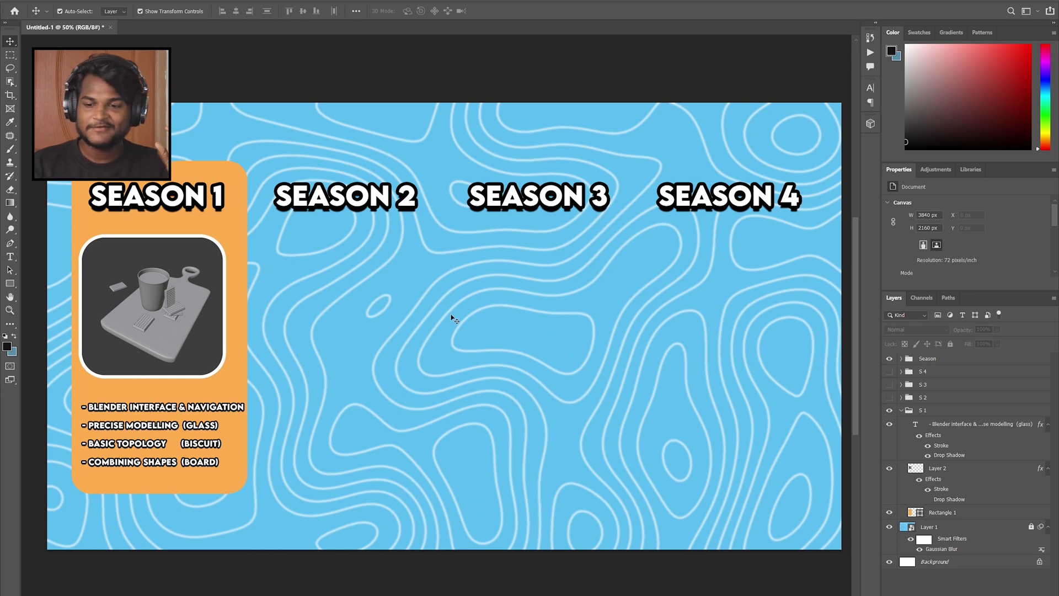
Make the S 2 and S 3 layer groups visible beneath the Season 2 and Season 3 titles
left_click(888, 398)
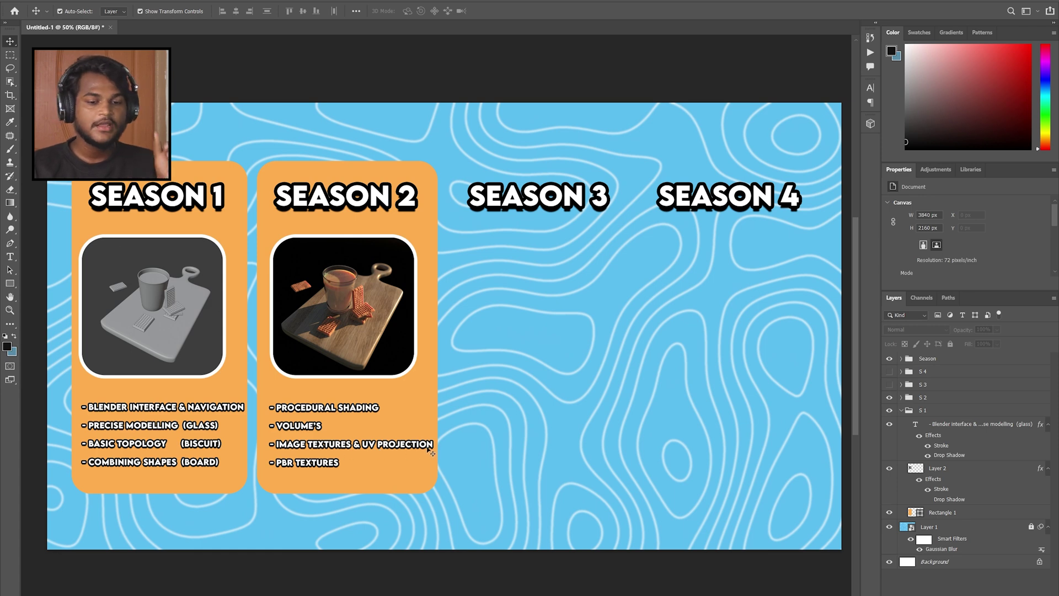
left_click(302, 477)
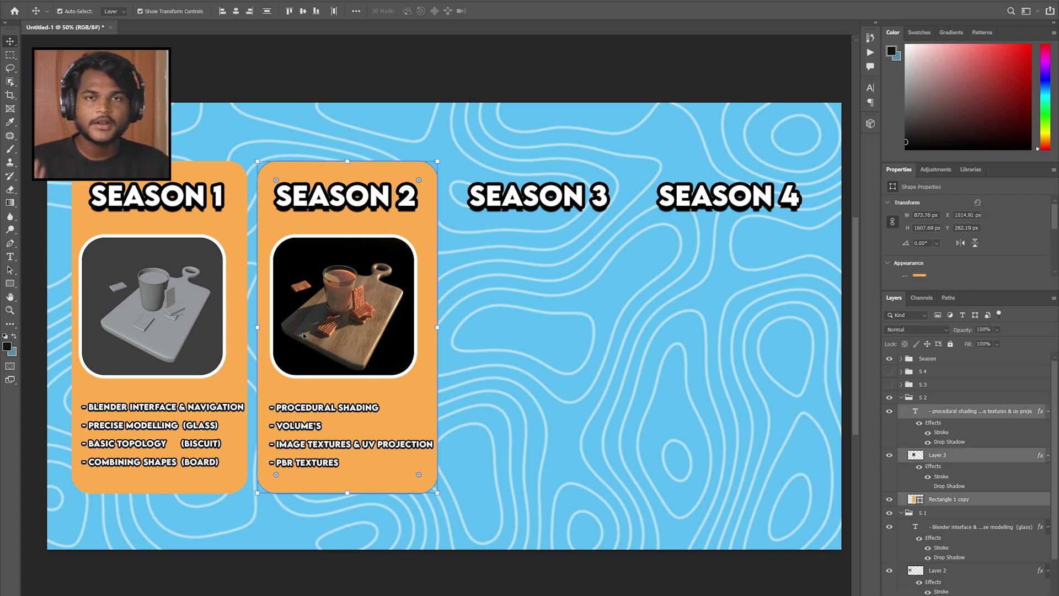
left_click(498, 455)
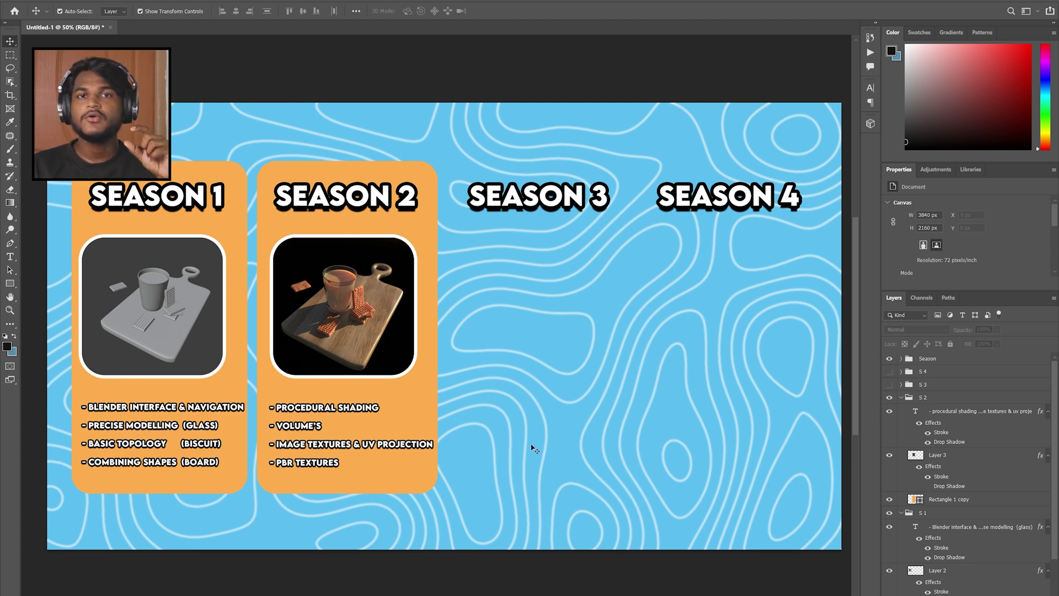
left_click(890, 385)
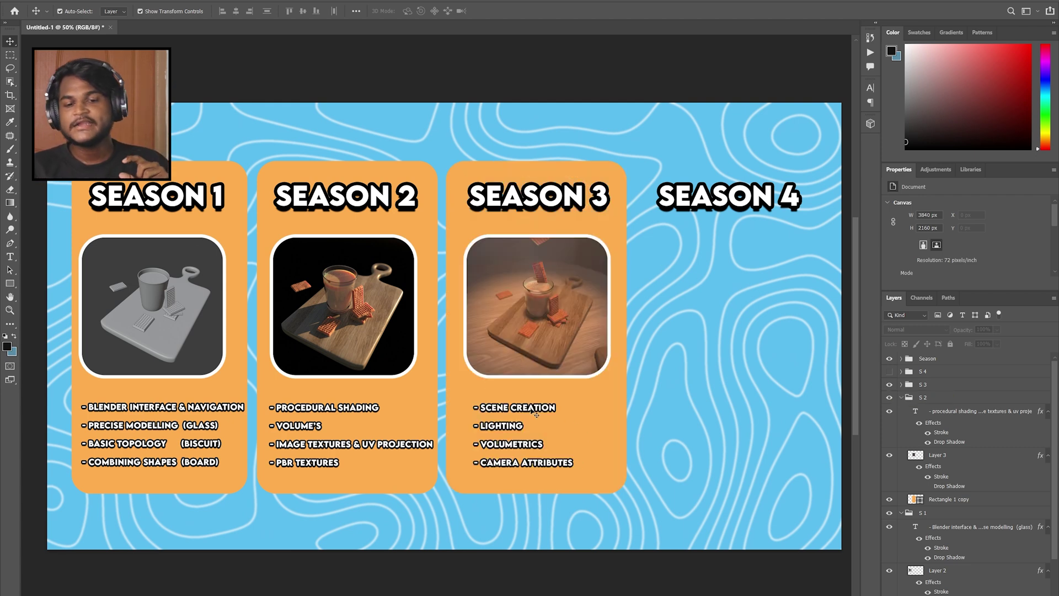
left_click(502, 406)
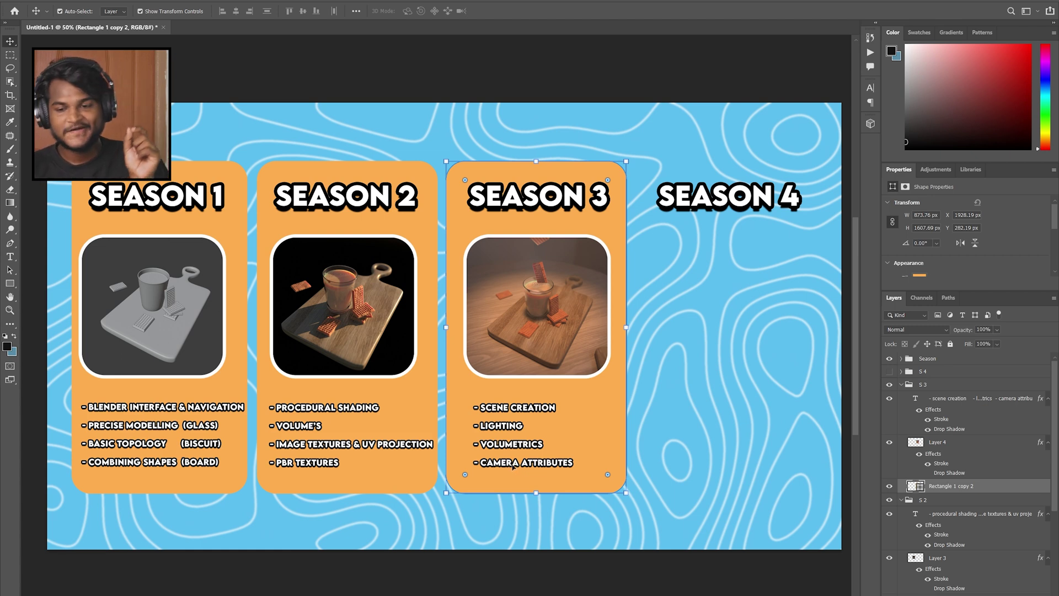
left_click(748, 405)
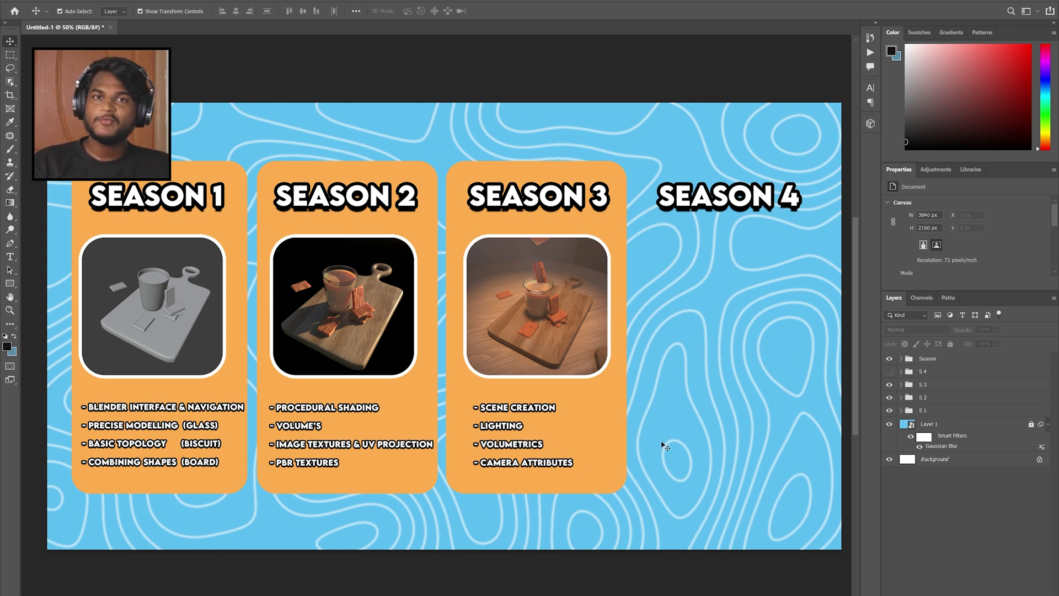
Make the S 4 layer group visible and select its topic list text, leaving nothing selected at the end
left_click(894, 371)
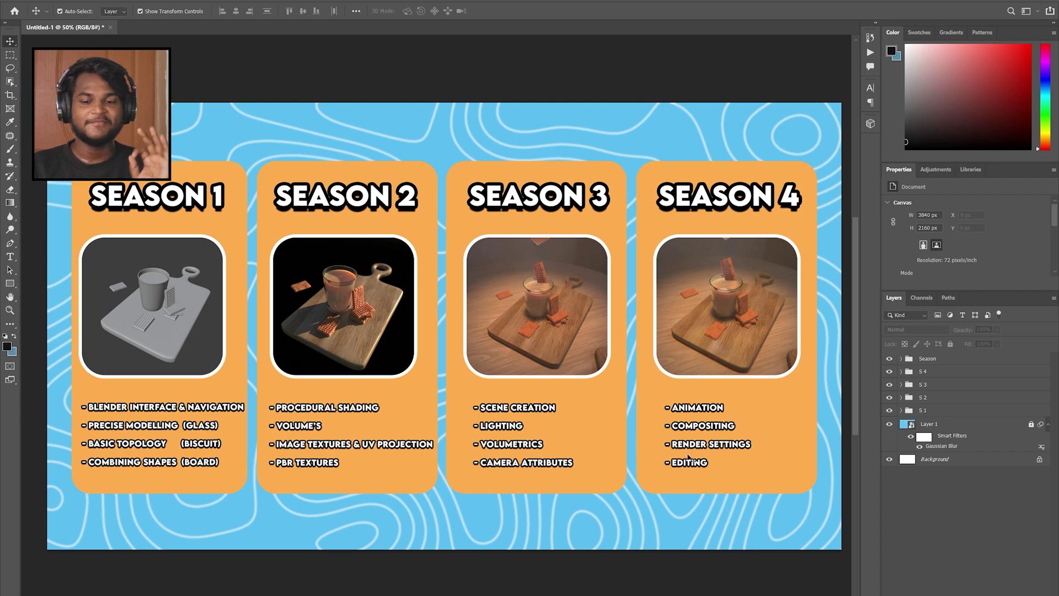
left_click(706, 470)
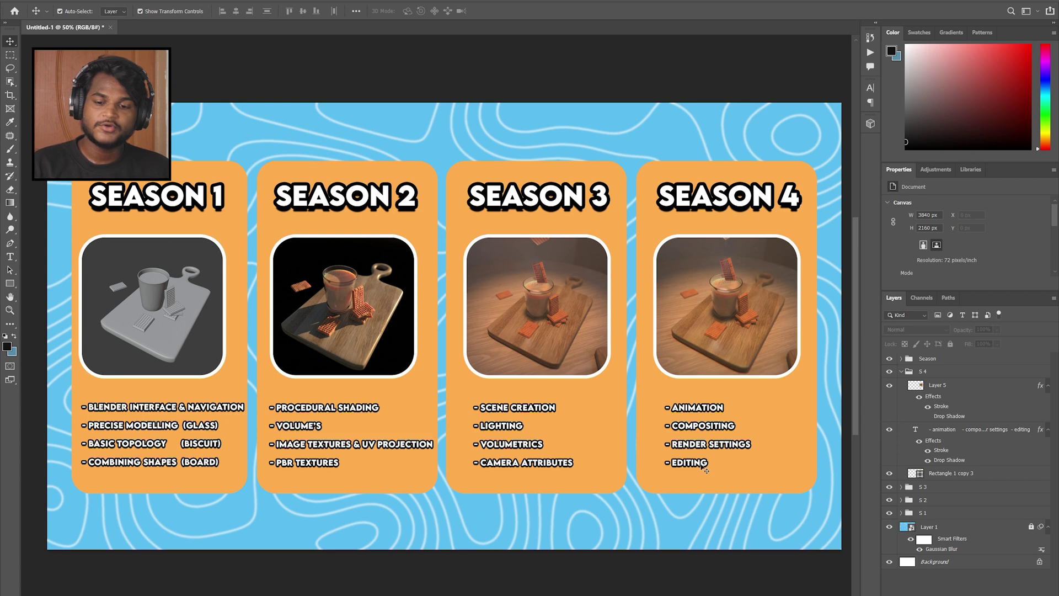
left_click(705, 463)
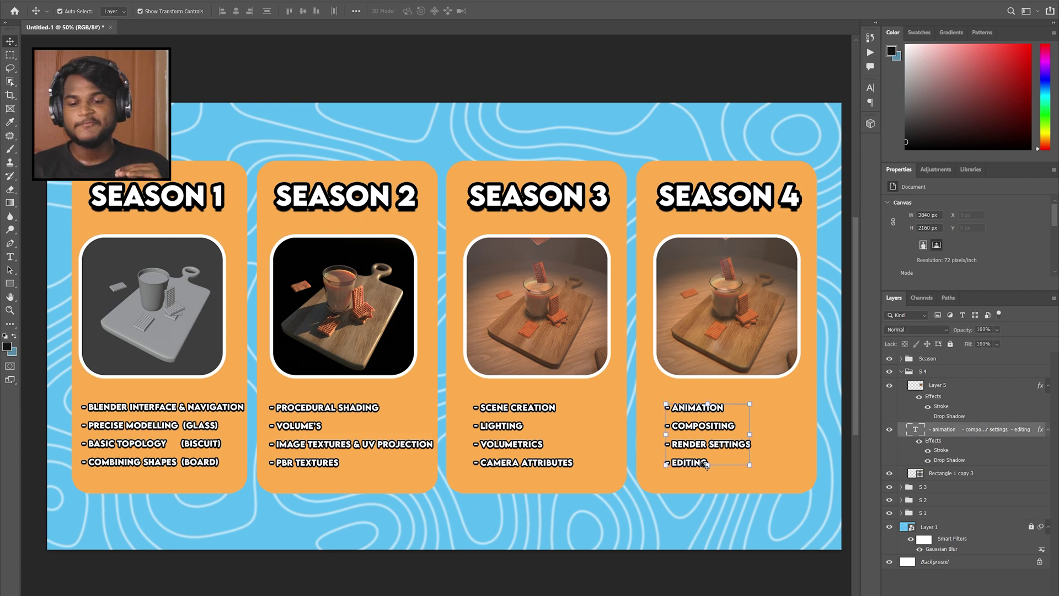
left_click(680, 535)
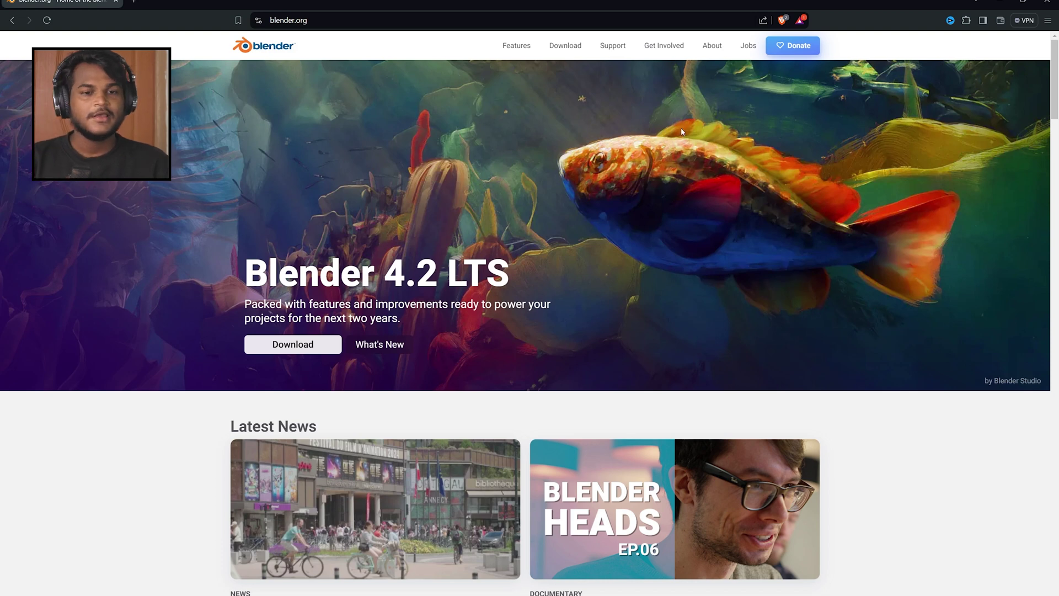
Highlight the blender.org address of the Blender website in the browser
left_click(339, 20)
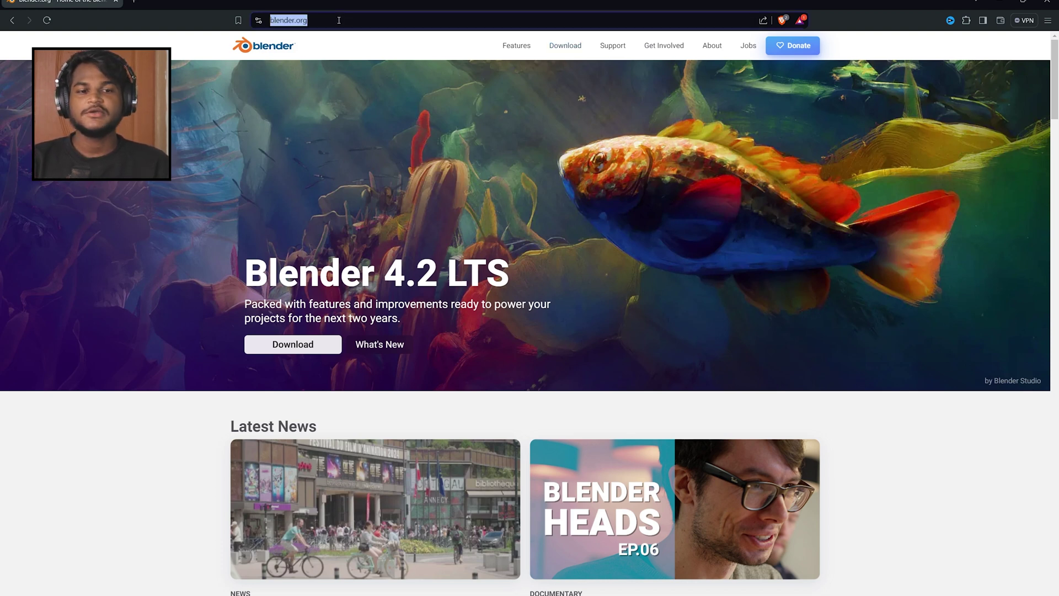
left_click(409, 237)
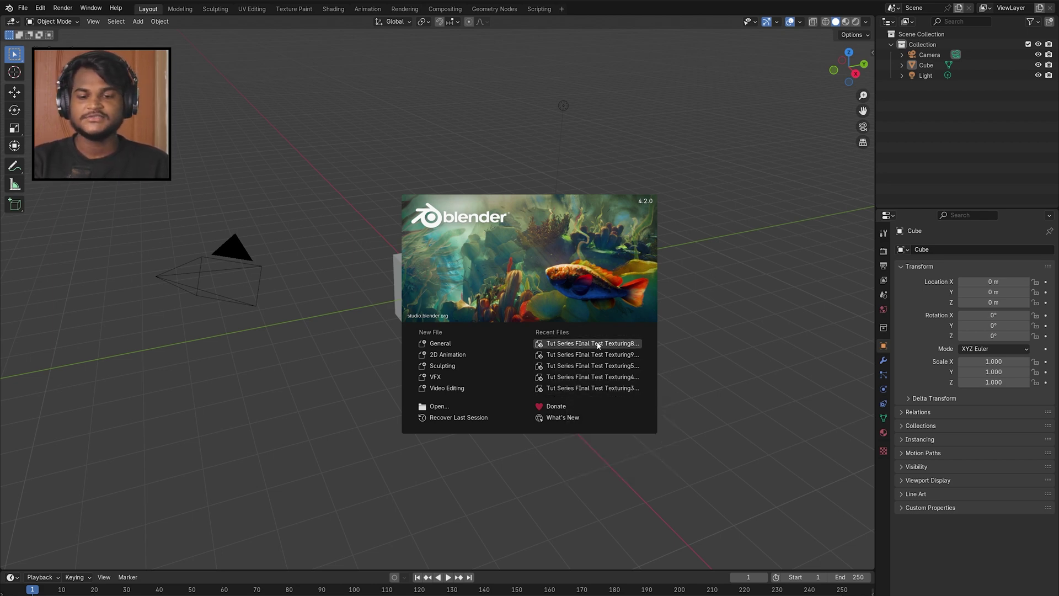
Switch to Blender and dismiss its splash screen to start with the default scene
mouse_move(599, 346)
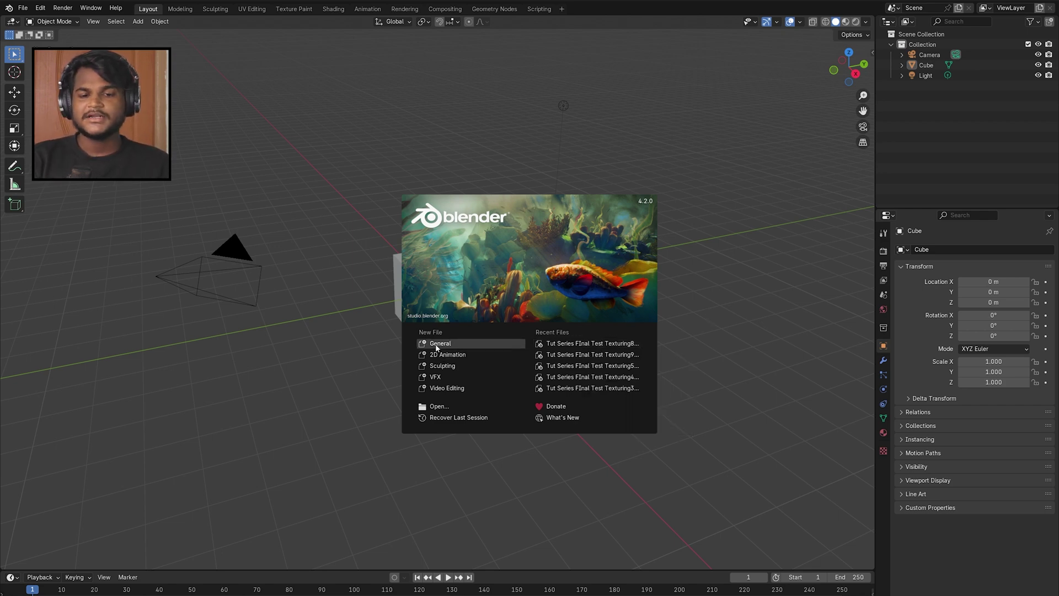
left_click(743, 140)
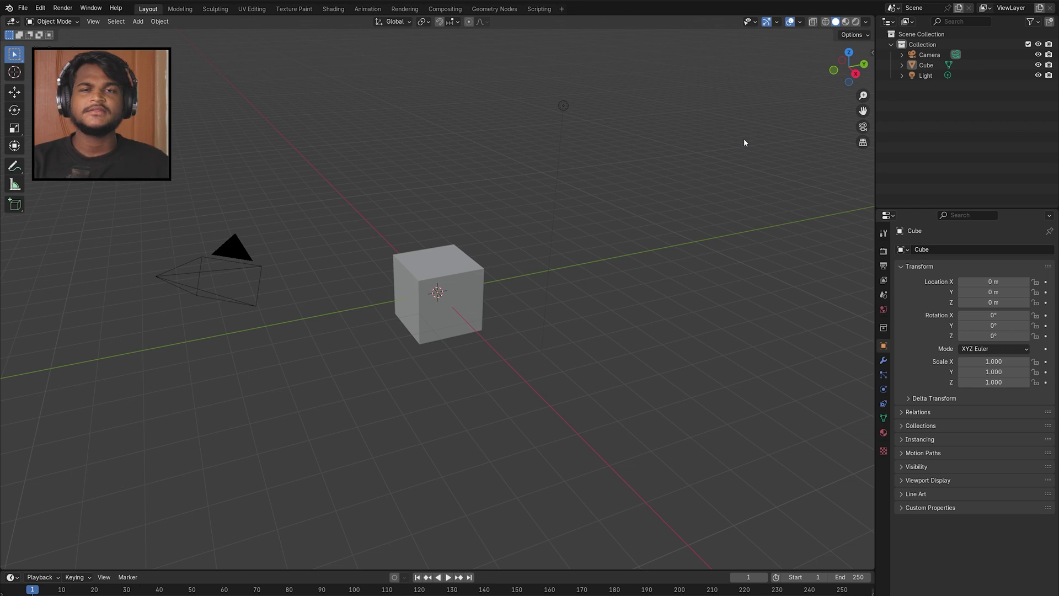
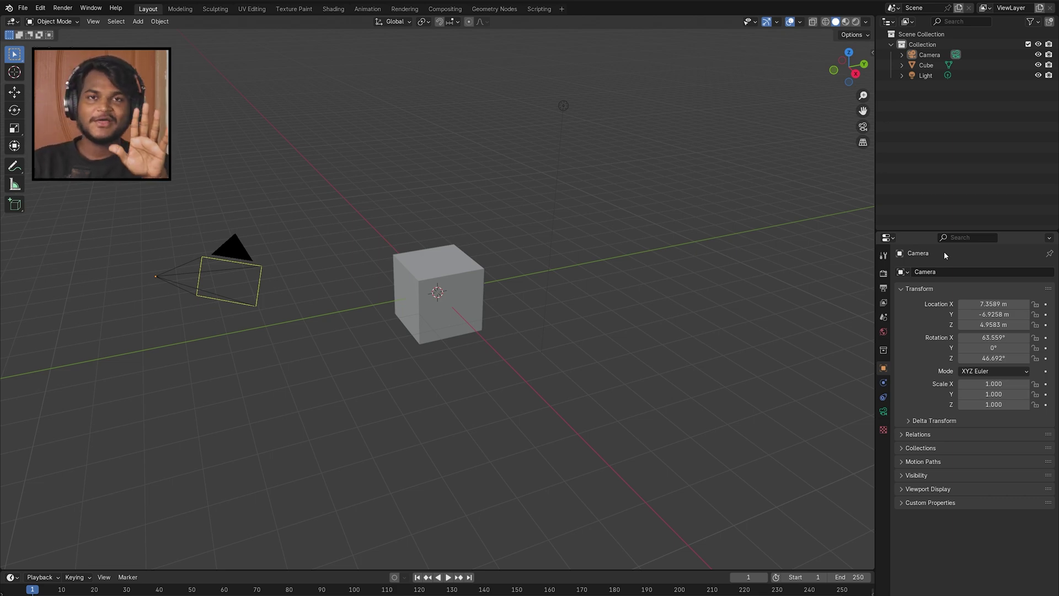
Select the cube, the light and the camera one at a time to examine their object properties
left_click(443, 278)
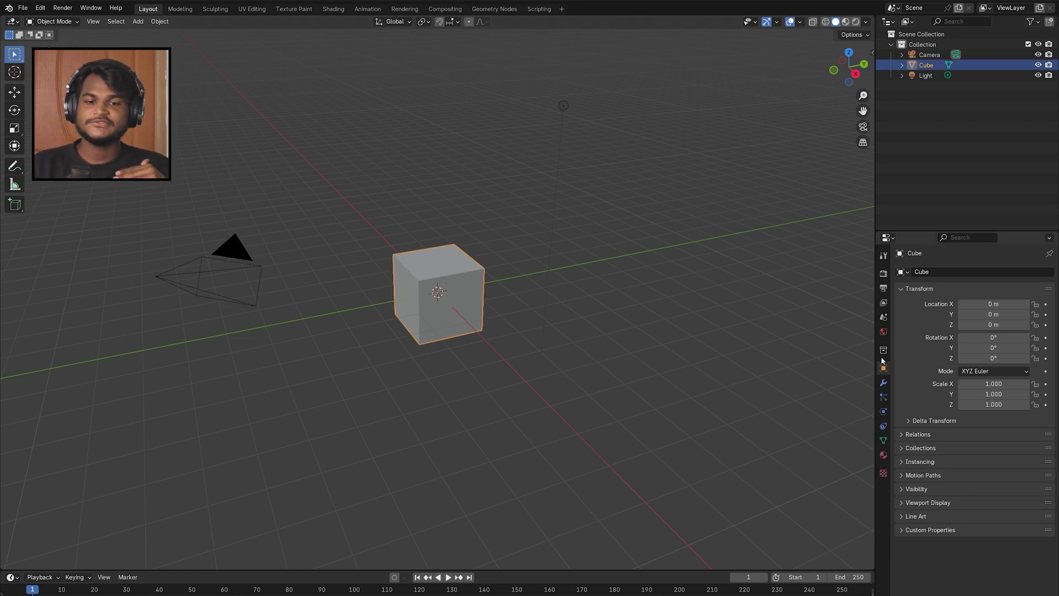
left_click(563, 106)
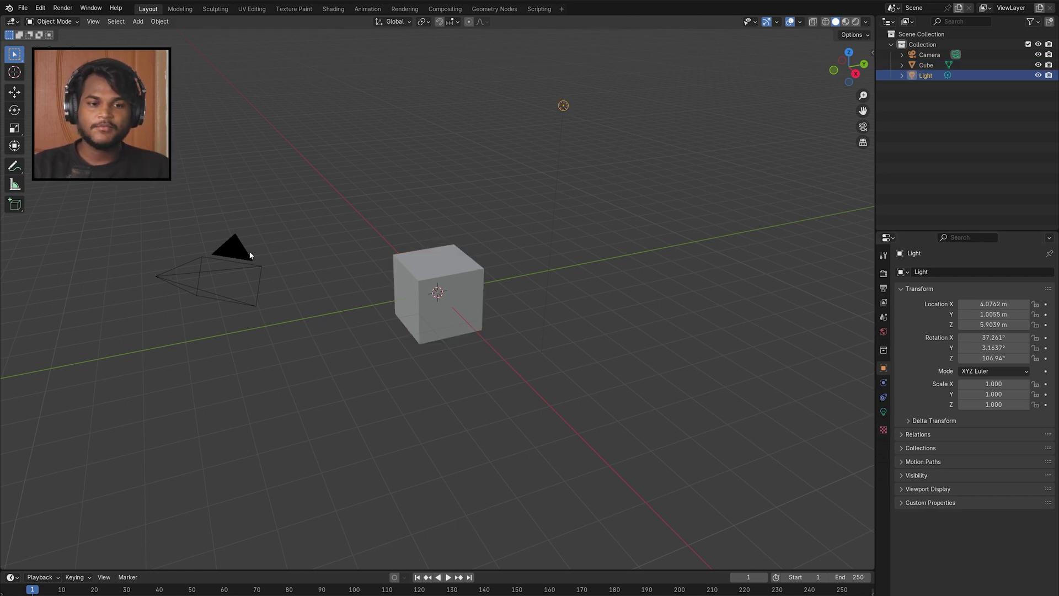
left_click(234, 247)
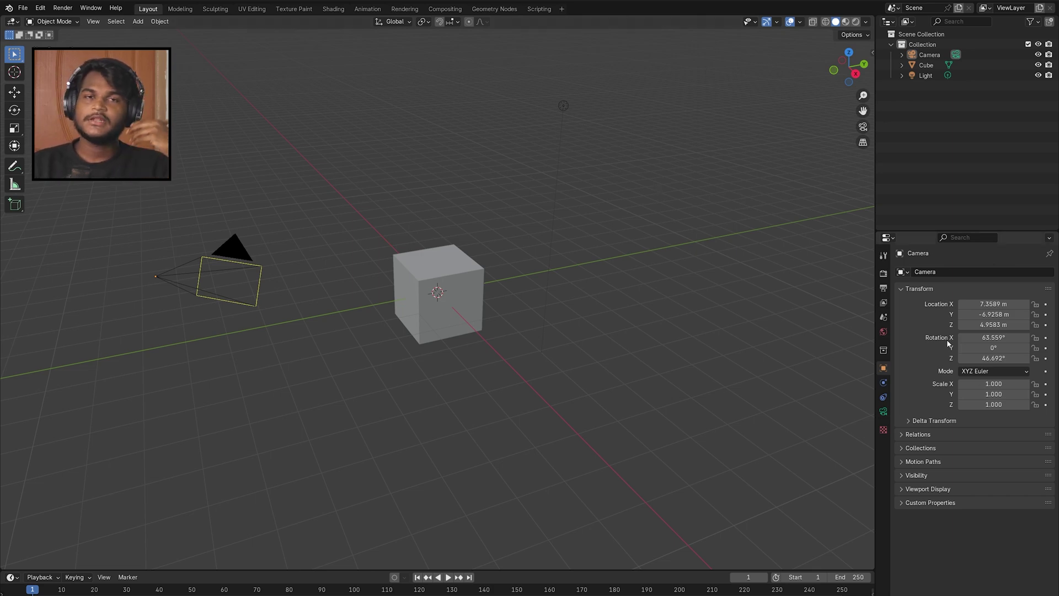
Enlarge the timeline area and play the animation, stopping playback partway through
left_click_drag(571, 570, 570, 540)
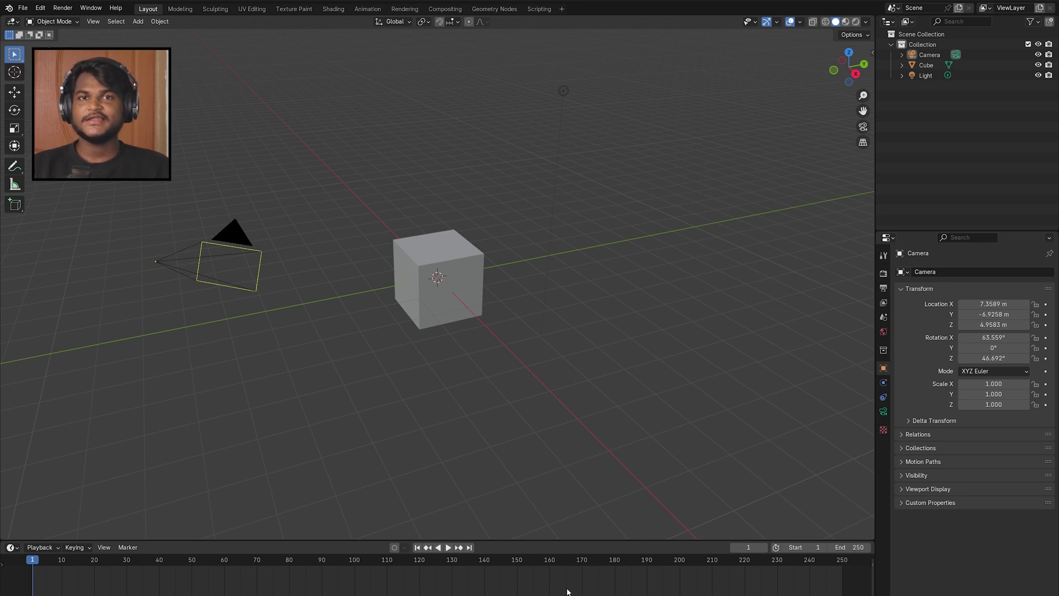
key("alt+a")
key("space")
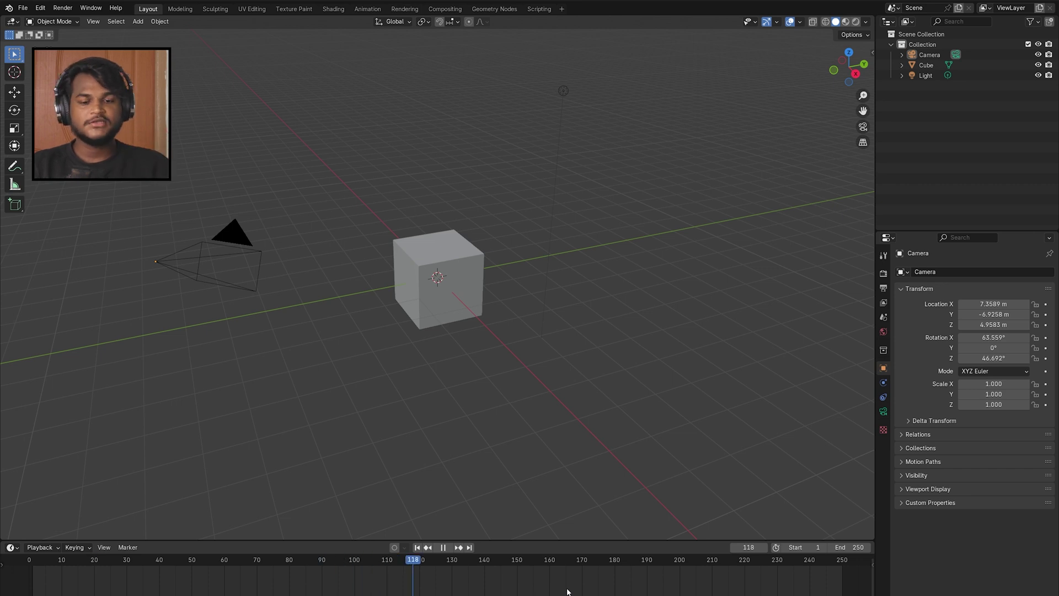
key("ctrl+z")
key("space")
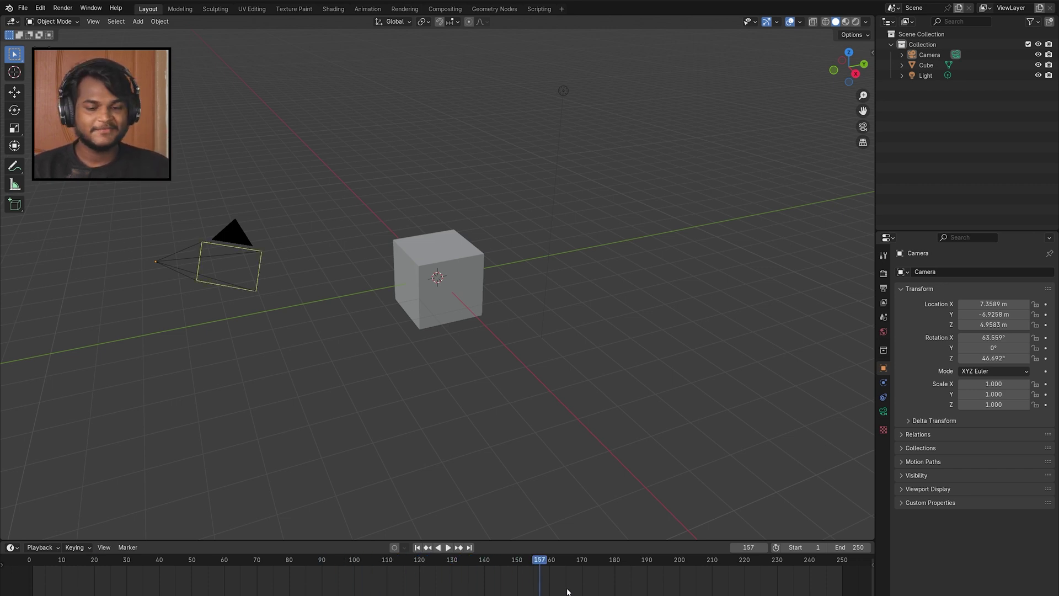
Return the playhead to frame 0 and make the timeline area slightly taller
left_click_drag(389, 563, 29, 534)
left_click_drag(28, 539, 27, 531)
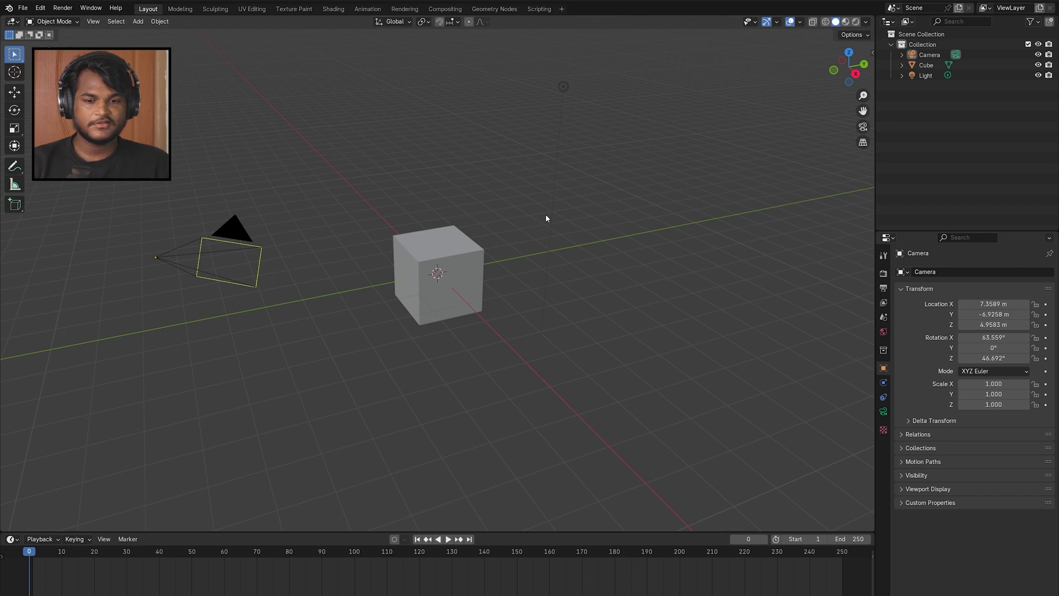
Look through the Modeling, Sculpting, UV Editing, Texture Paint and Shading workspaces
left_click(181, 10)
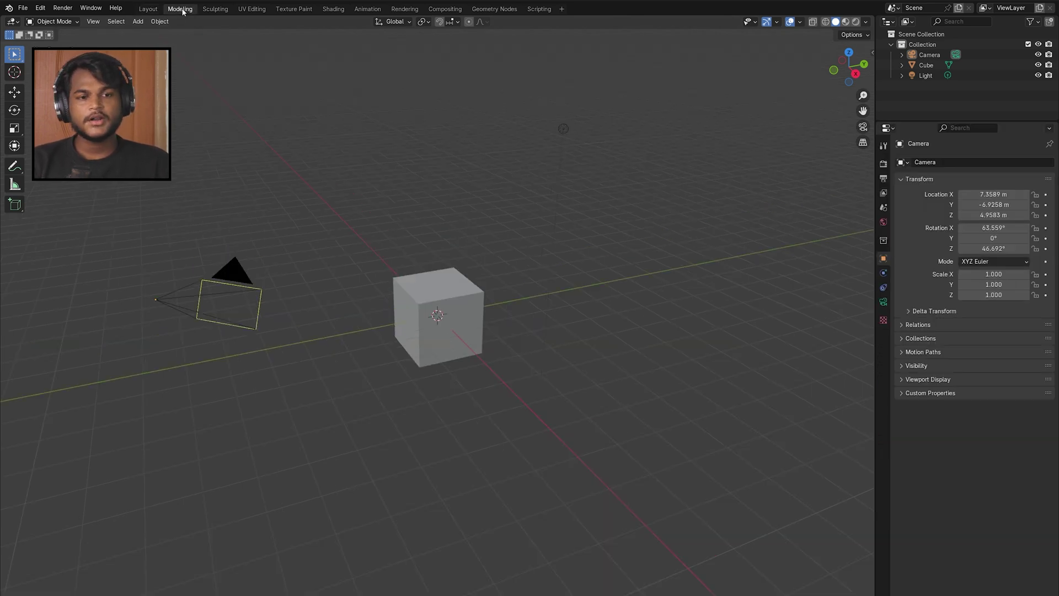
left_click(216, 8)
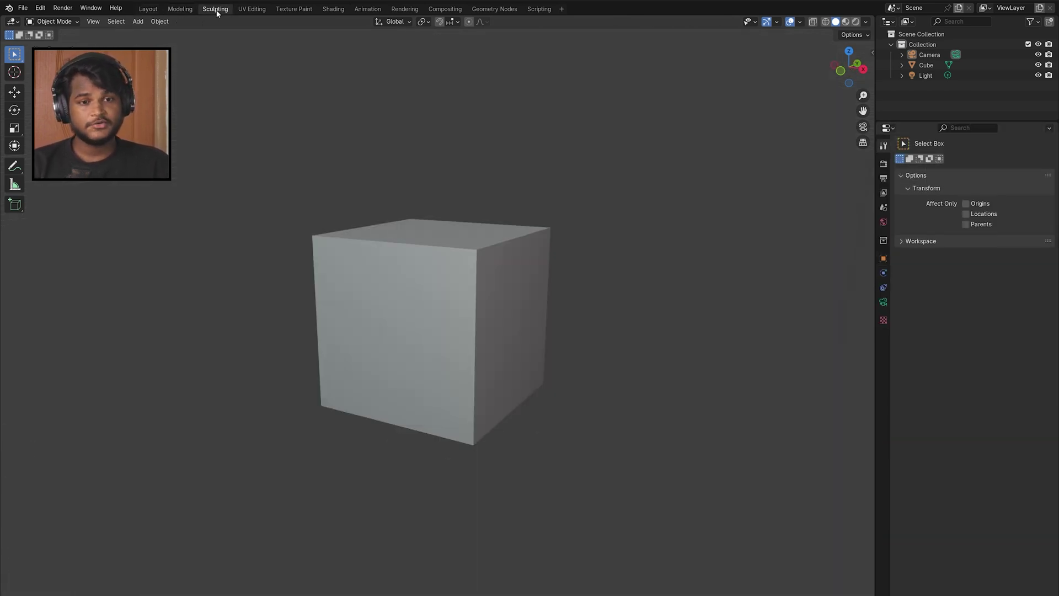
left_click(252, 8)
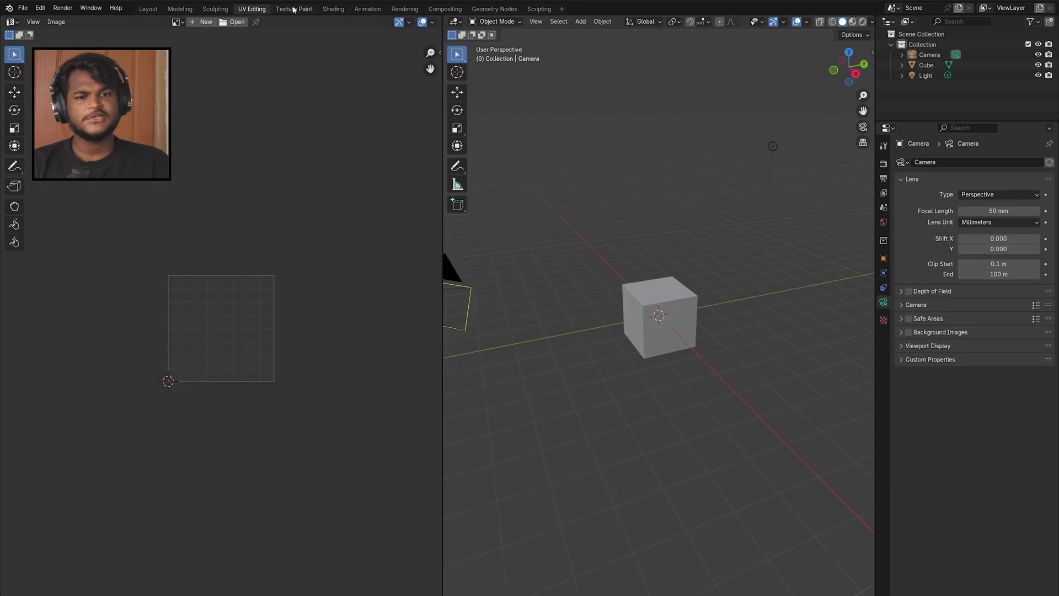
left_click(294, 9)
left_click(334, 9)
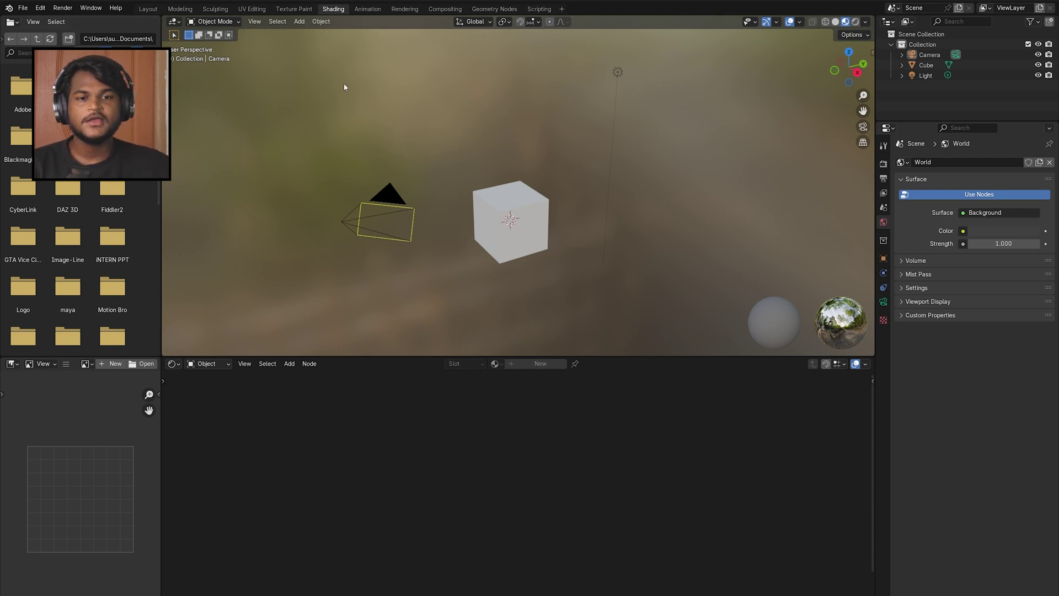
Revisit the Layout, Modeling, UV Editing, Texture Paint and Shading workspaces in order
left_click(147, 8)
left_click(180, 9)
left_click(264, 9)
left_click(294, 9)
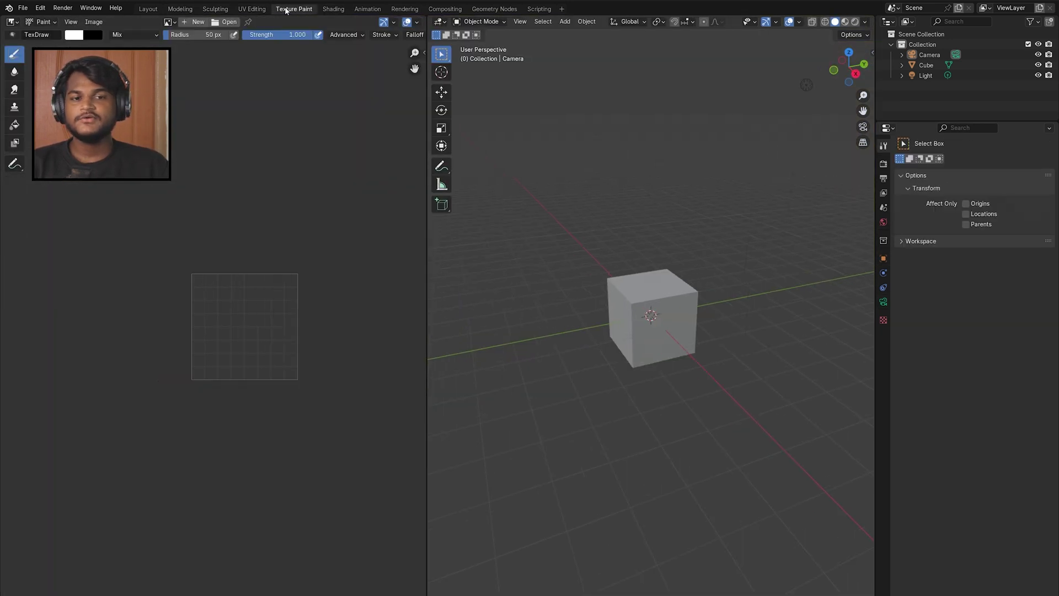
left_click(333, 9)
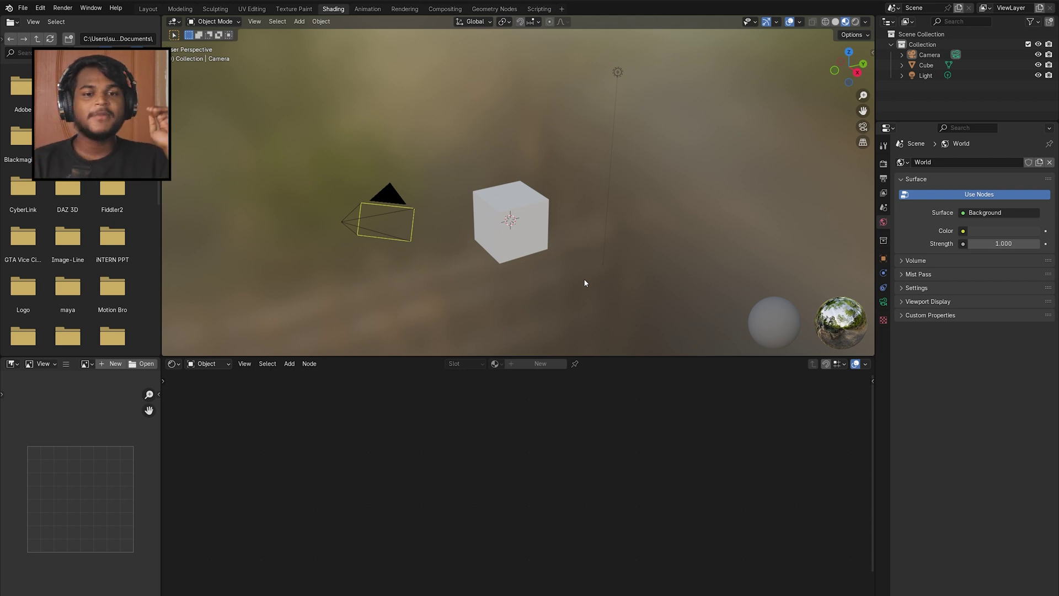
Examine the Compositing workspace with its node editor and dope sheet
left_click(443, 10)
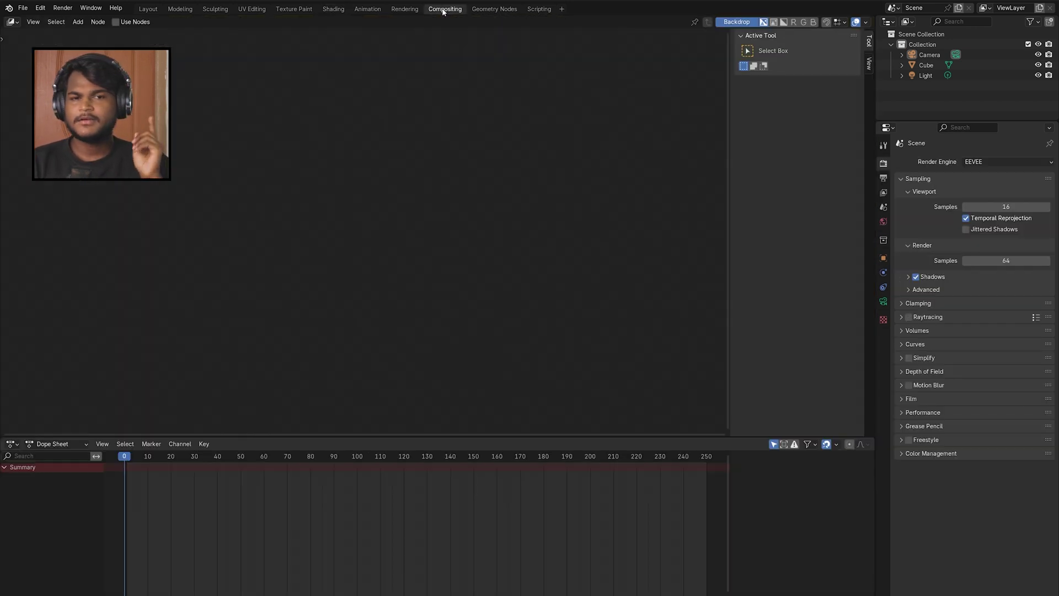
key("ctrl+Page_Up")
left_click(440, 9)
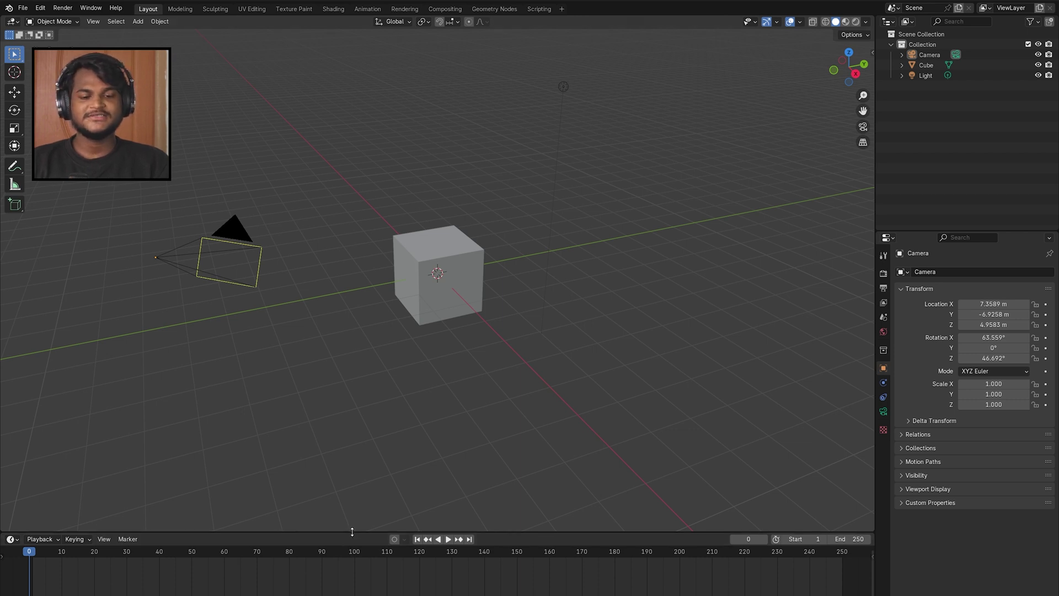
Reduce the height of the timeline area in the Layout workspace
left_click_drag(352, 531, 350, 543)
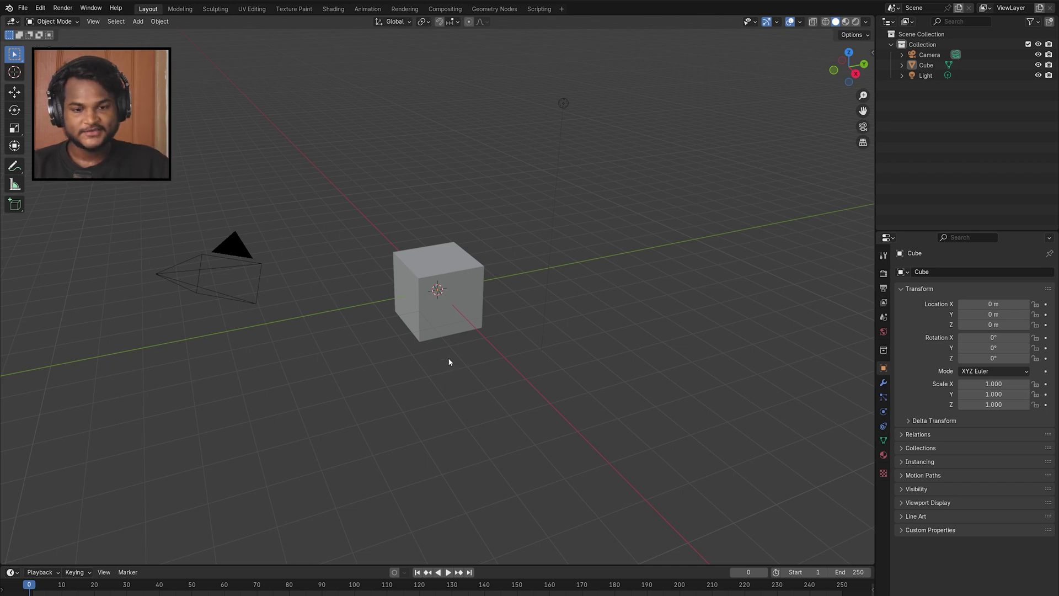
Examine the default cube from several angles and distances by orbiting and zooming the 3D view
left_click(460, 282)
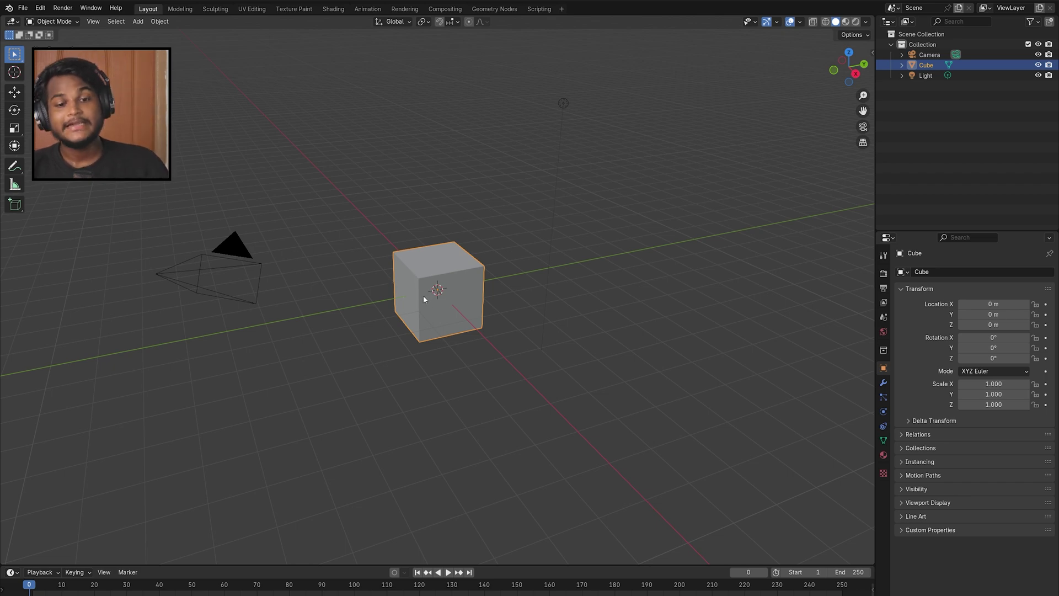
left_click(509, 272)
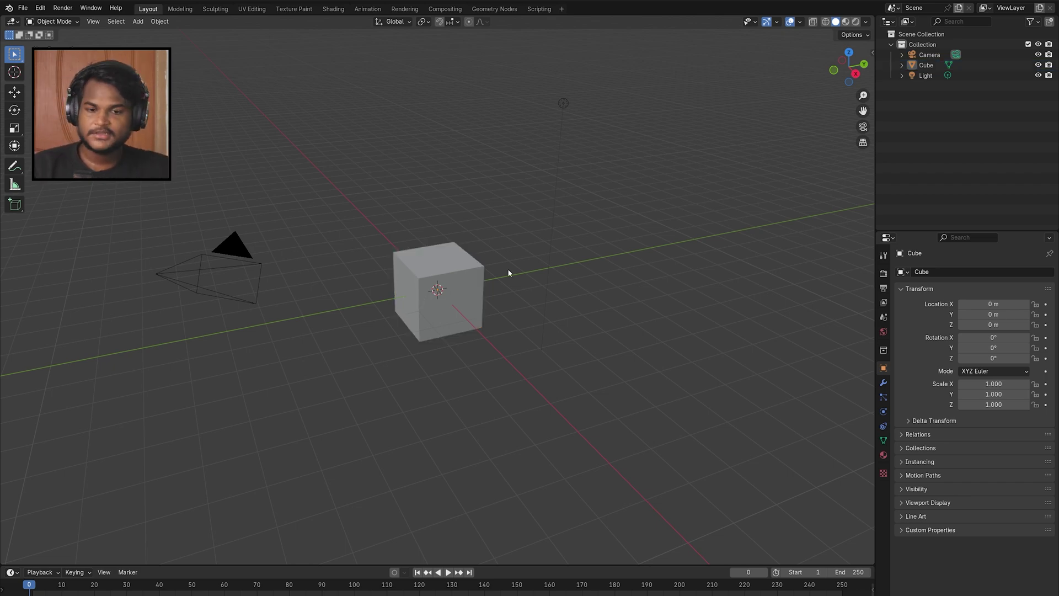
middle_click_drag(509, 272, 476, 287)
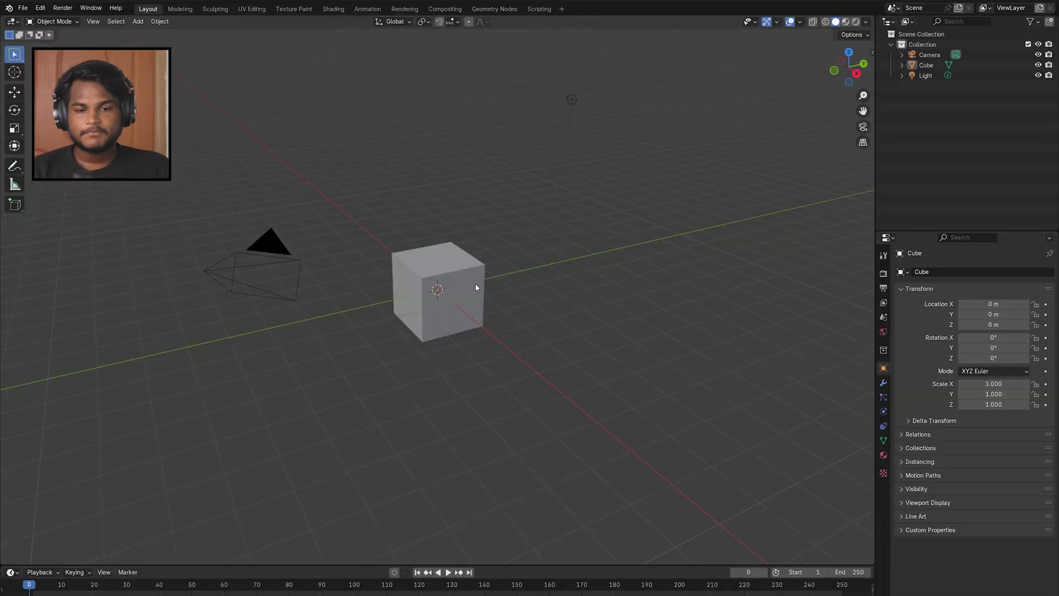
middle_click_drag(476, 285, 442, 325)
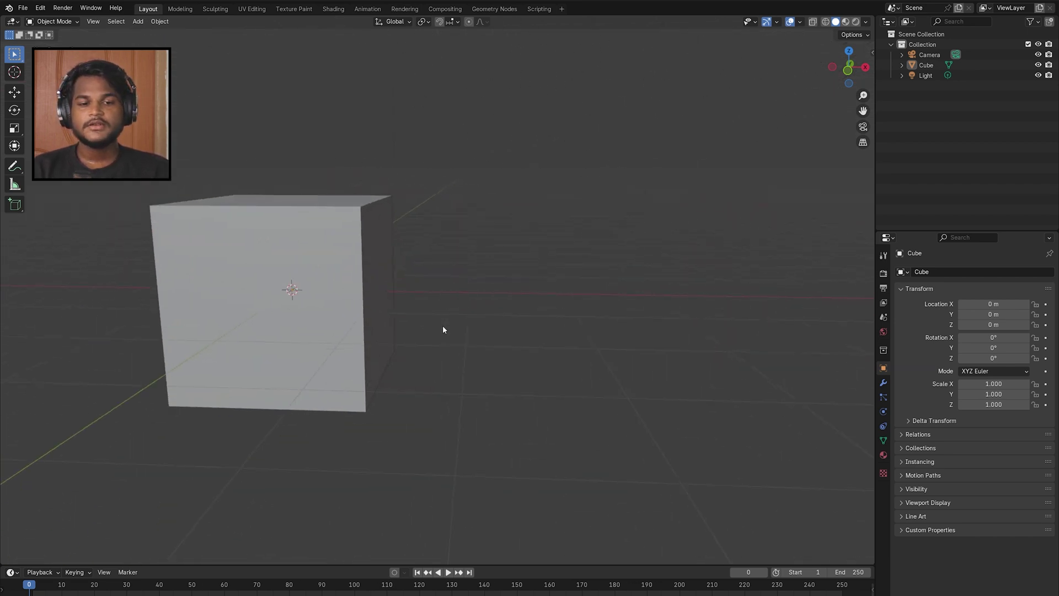
scroll(442, 325, "down", 6)
scroll(442, 325, "up", 6)
scroll(442, 326, "down", 6)
scroll(442, 326, "up", 5)
scroll(443, 325, "down", 5)
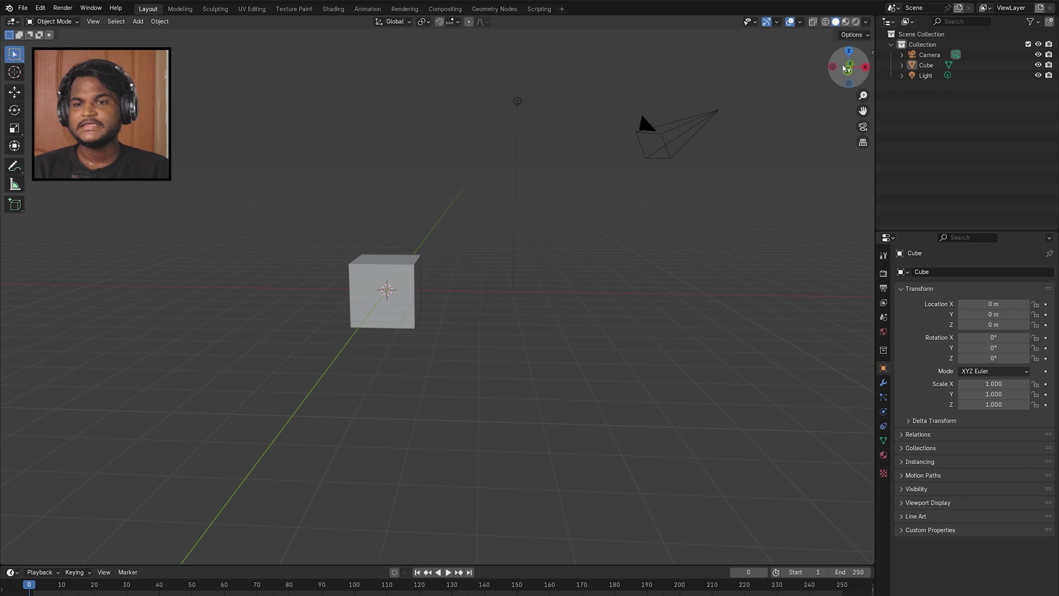
left_click_drag(856, 66, 909, 112)
middle_click_drag(418, 223, 429, 242)
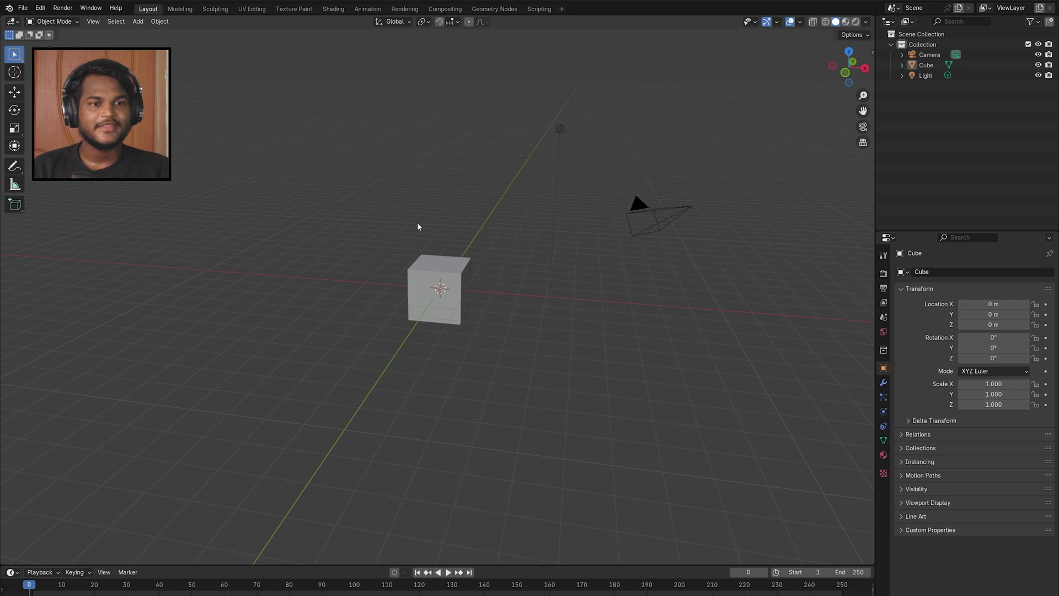
Review the Emulate 3 Button Mouse option in the Input preferences and close the preferences
left_click(40, 8)
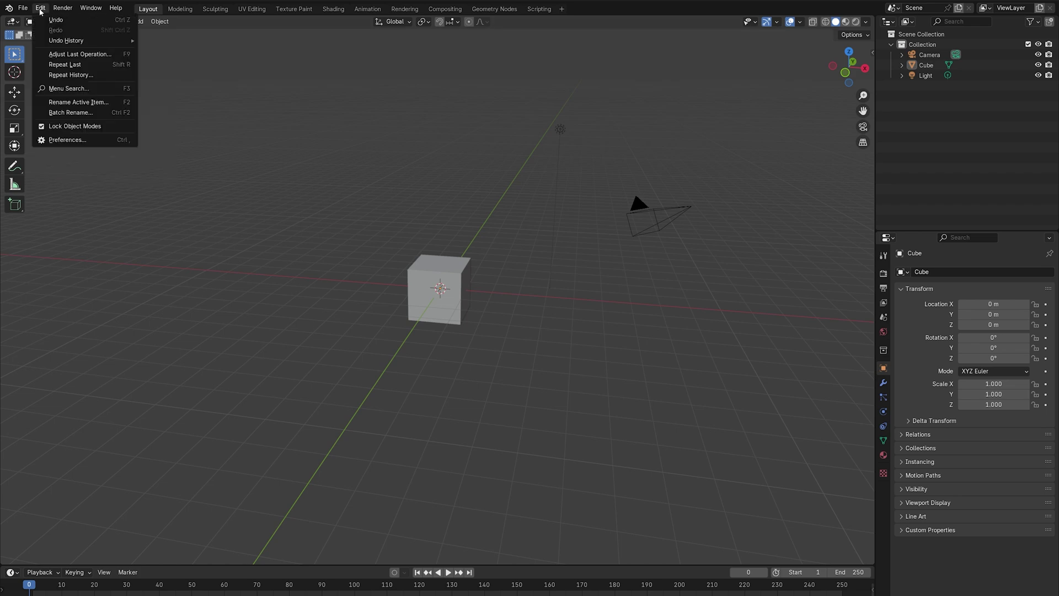
left_click(67, 140)
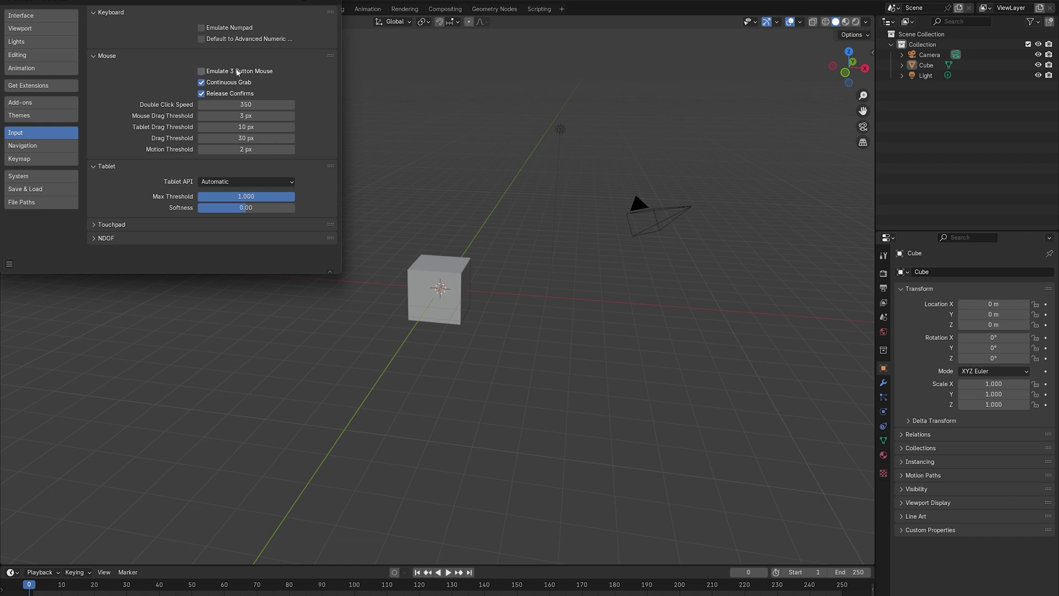
left_click(332, 5)
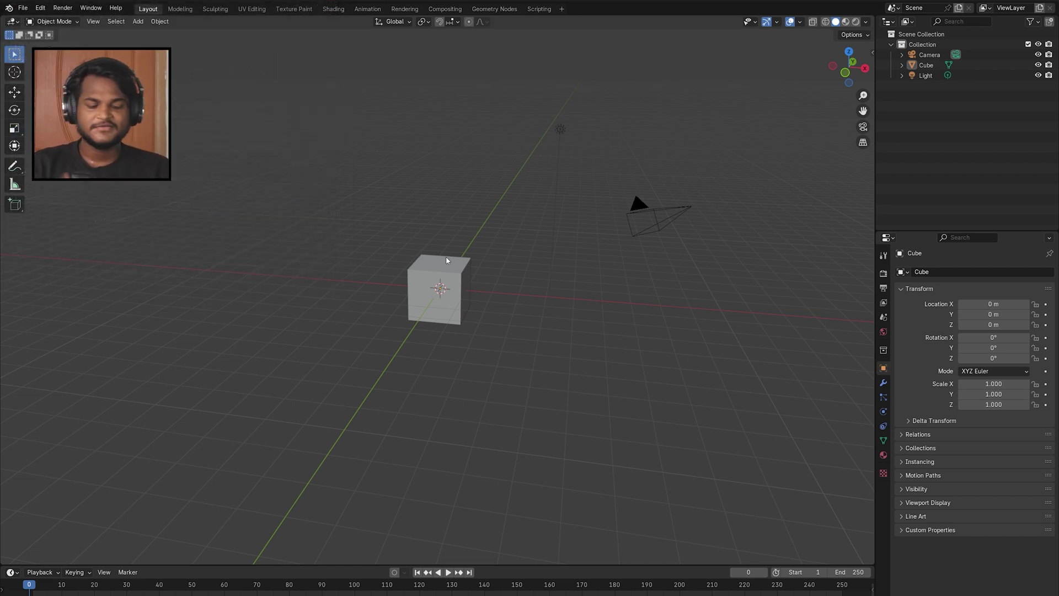
Select the cube, camera and light one after another to identify each object in the scene collection
middle_click_drag(446, 258, 446, 260)
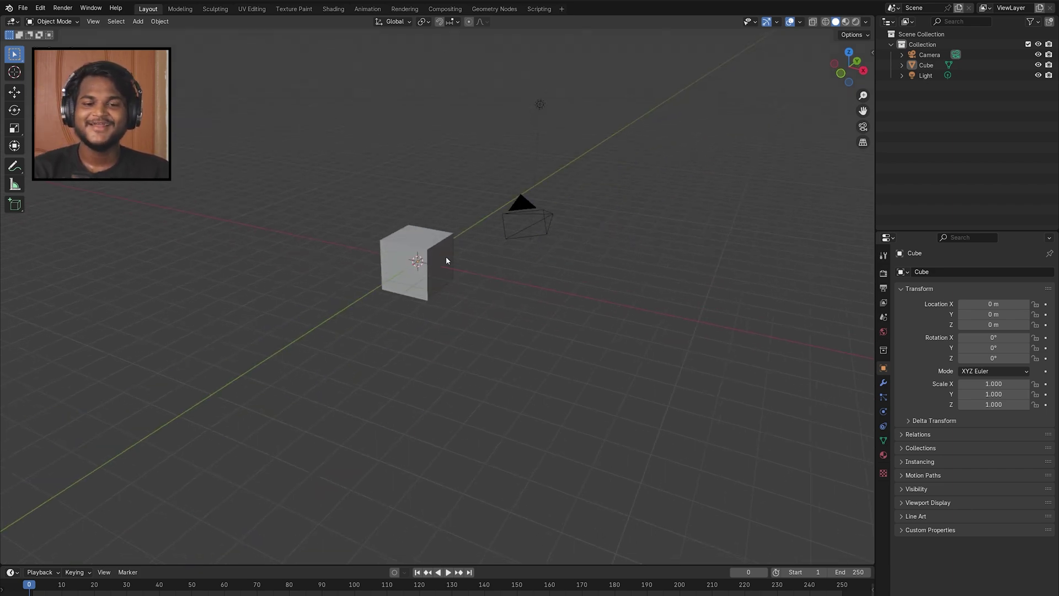
scroll(447, 260, "up", 5)
scroll(446, 260, "down", 6)
mouse_move(447, 260)
middle_mouse_down()
mouse_move(460, 300)
mouse_move(459, 263)
mouse_move(429, 262)
mouse_move(464, 259)
middle_mouse_up()
left_click(429, 262)
left_click(485, 203)
left_click(418, 252)
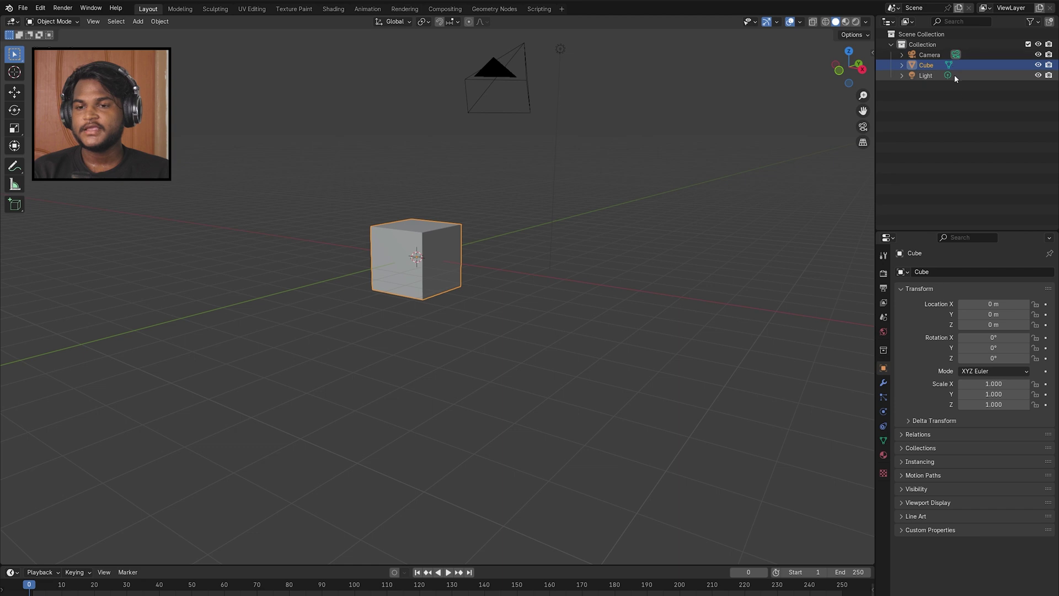
left_click(478, 73)
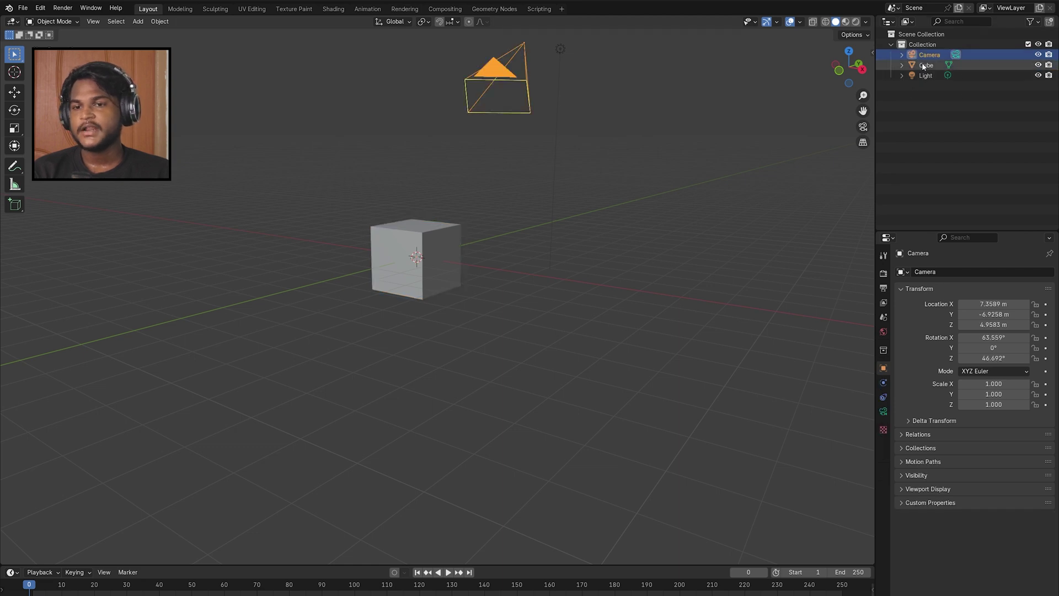
left_click(561, 50)
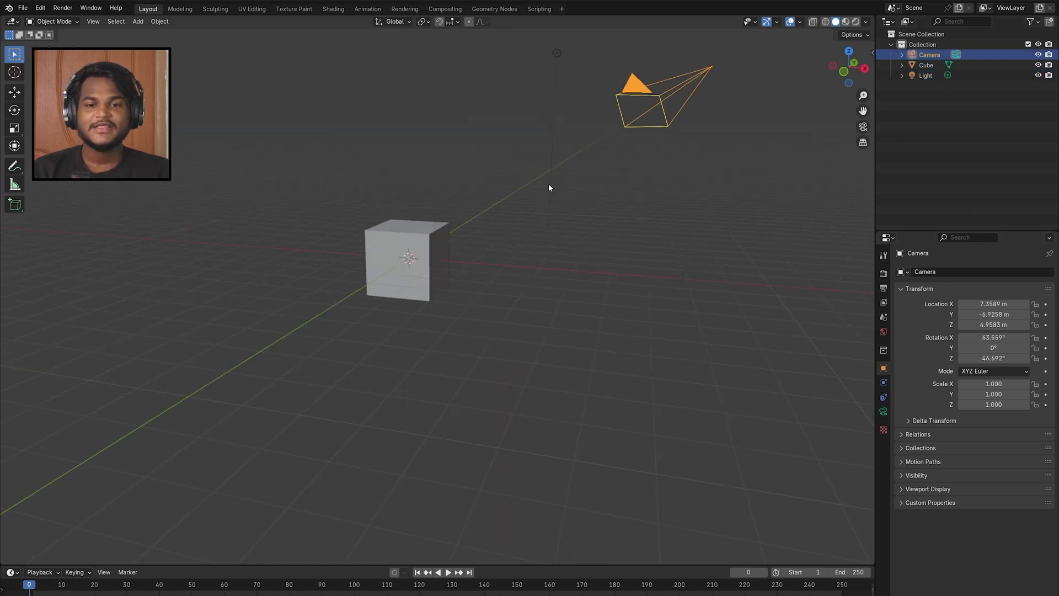
left_click(555, 94)
left_click(418, 261)
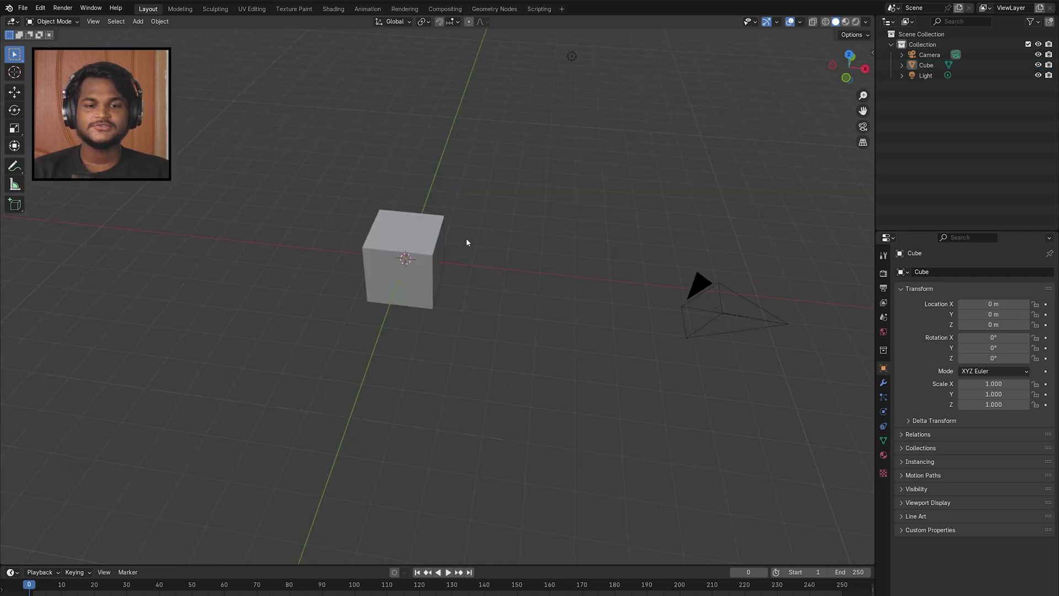
Delete the default cube from the scene
scroll(466, 240, "up", 2)
middle_click_drag(466, 240, 466, 239)
scroll(466, 239, "down", 1)
left_click(464, 242)
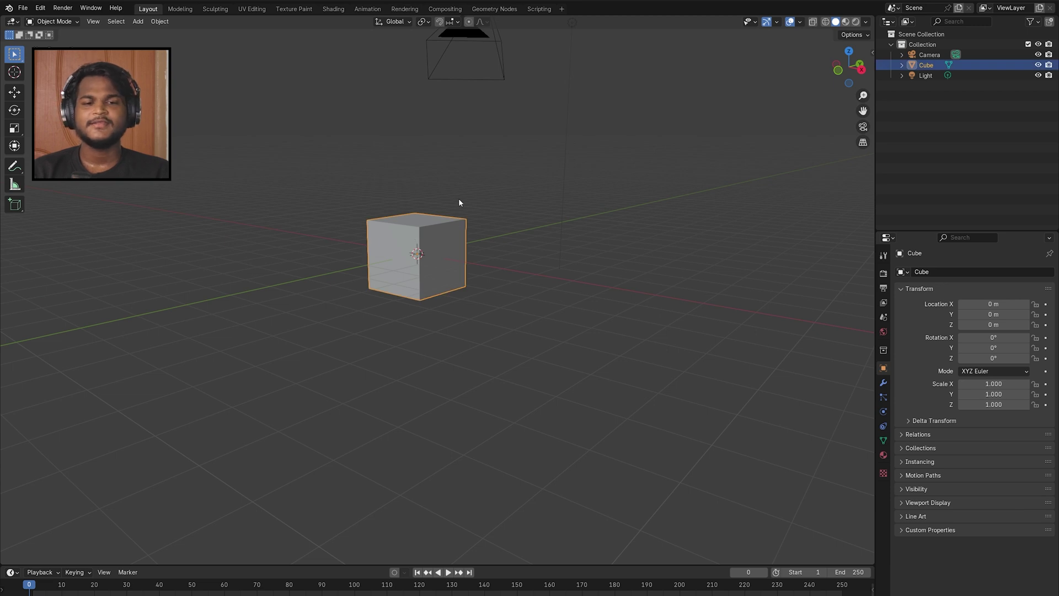
key("Delete")
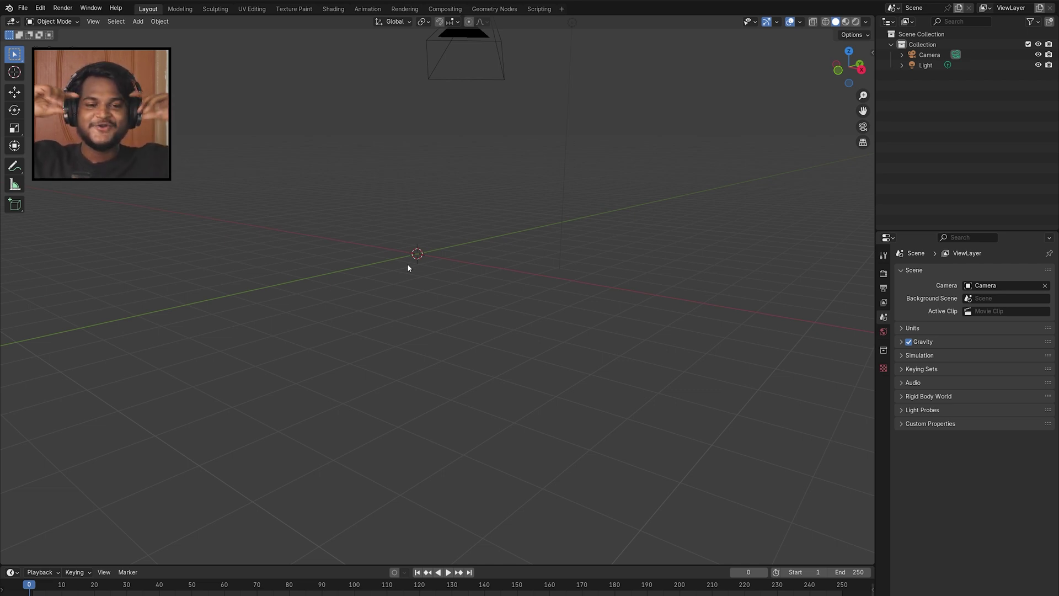
Look through the object types available for adding to the scene
middle_click_drag(408, 264, 407, 265)
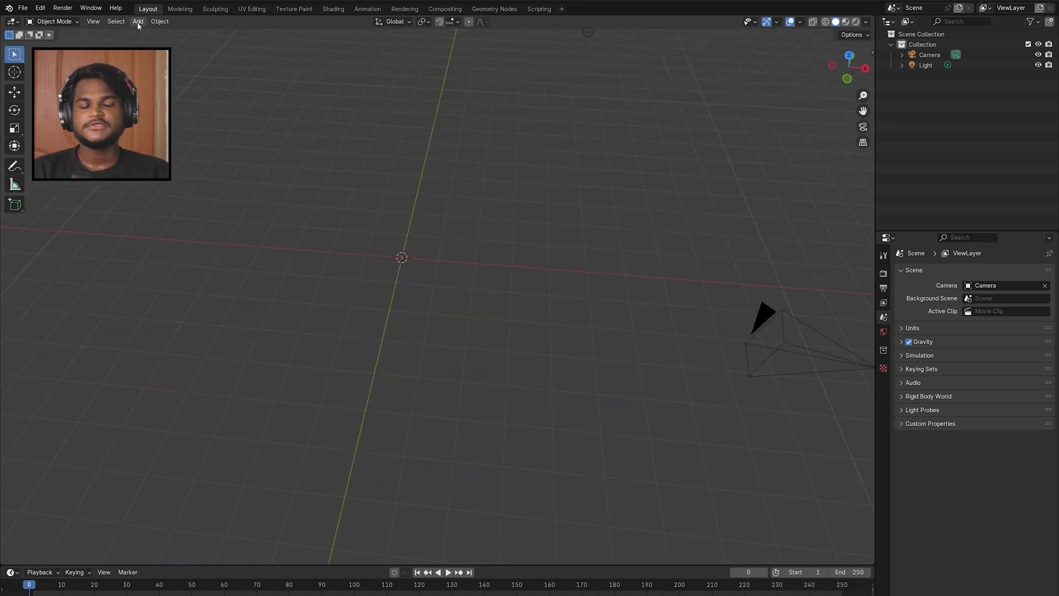
left_click(138, 22)
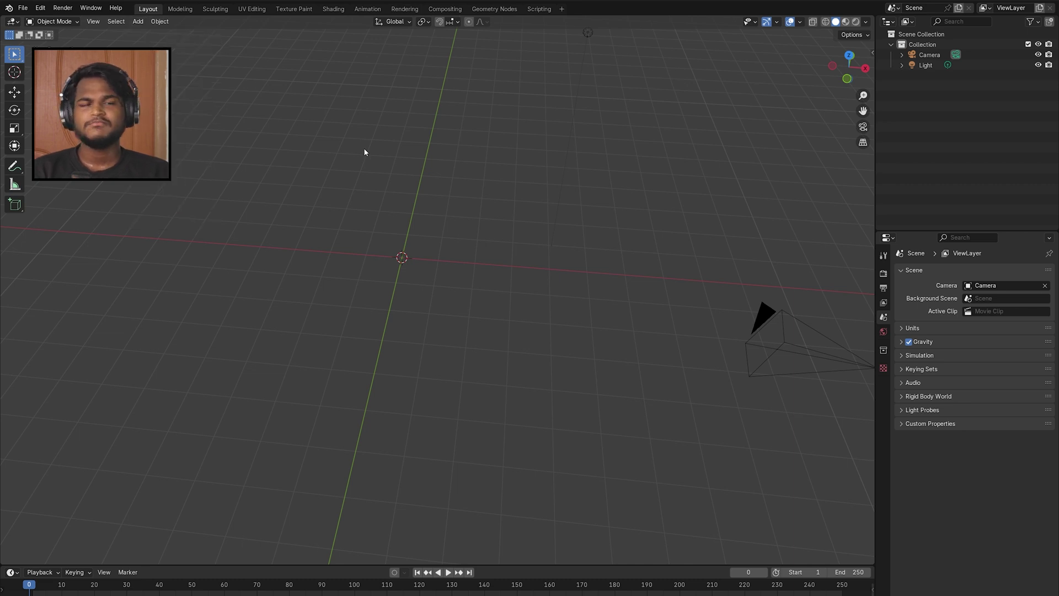
left_click(134, 23)
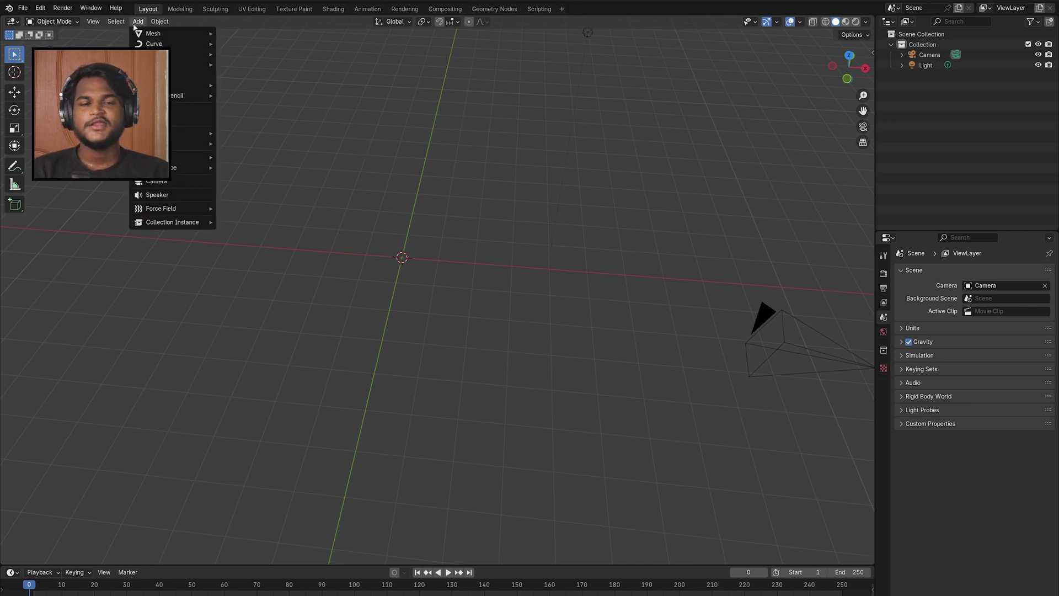
mouse_move(419, 230)
middle_mouse_down()
mouse_move(419, 218)
mouse_move(452, 230)
mouse_move(421, 217)
middle_mouse_up()
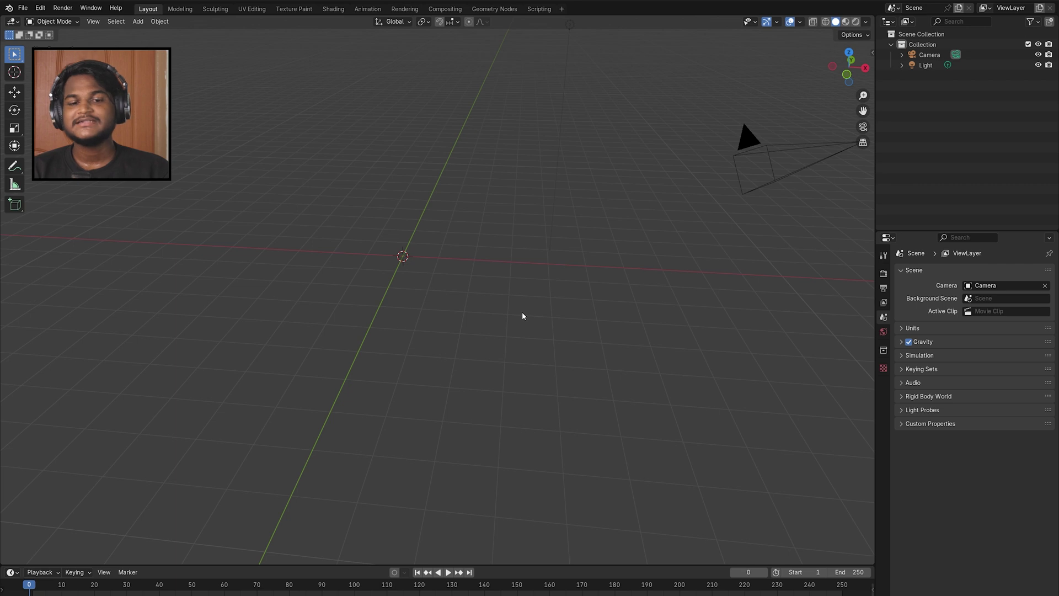
key("shift+a")
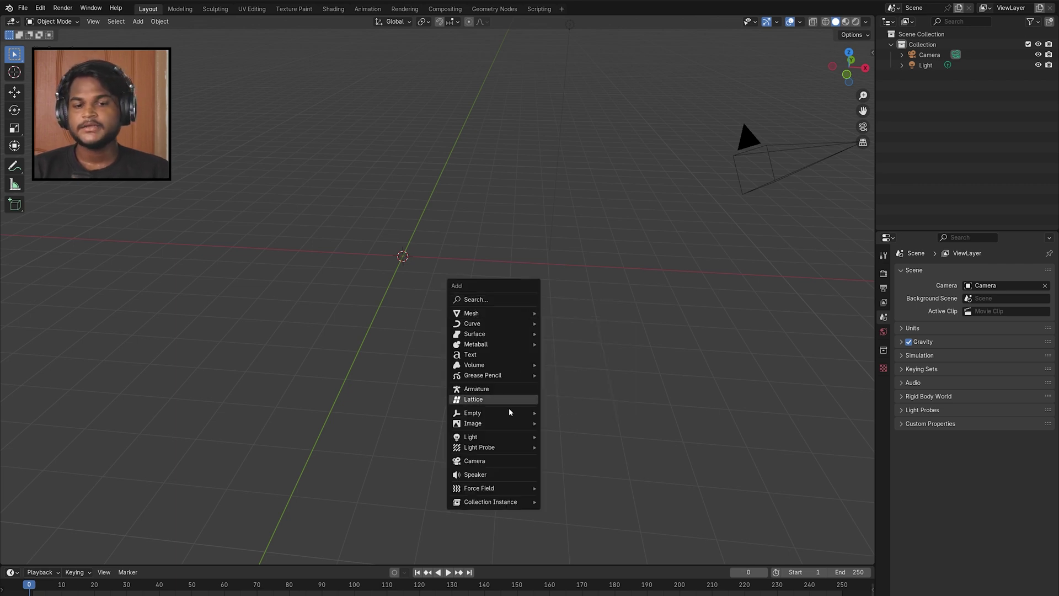
left_click(138, 21)
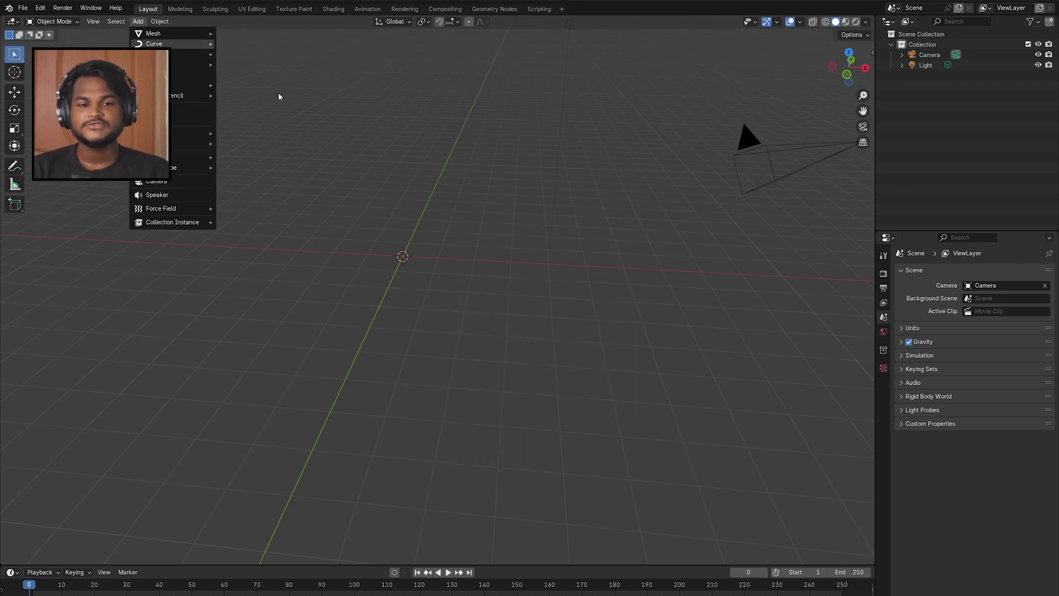
Add a cube mesh at the world origin and deselect it
key("shift+a")
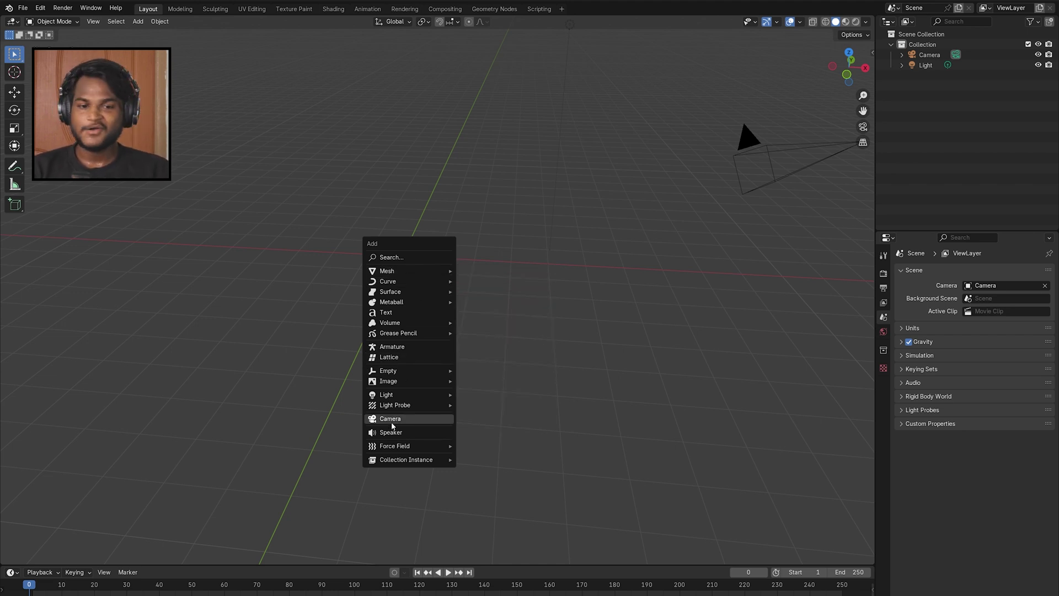
mouse_move(390, 293)
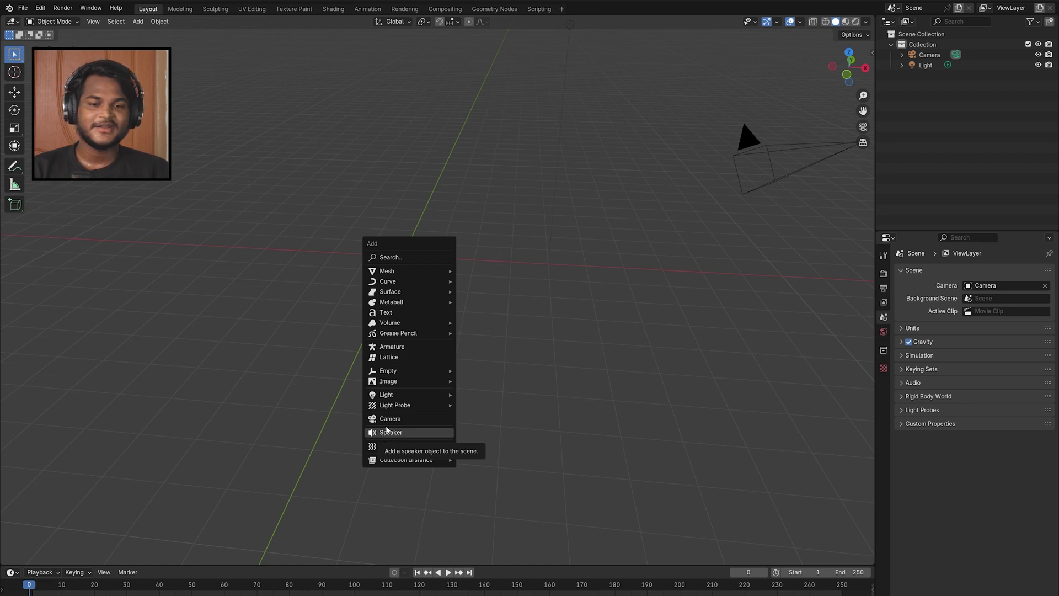
mouse_move(395, 272)
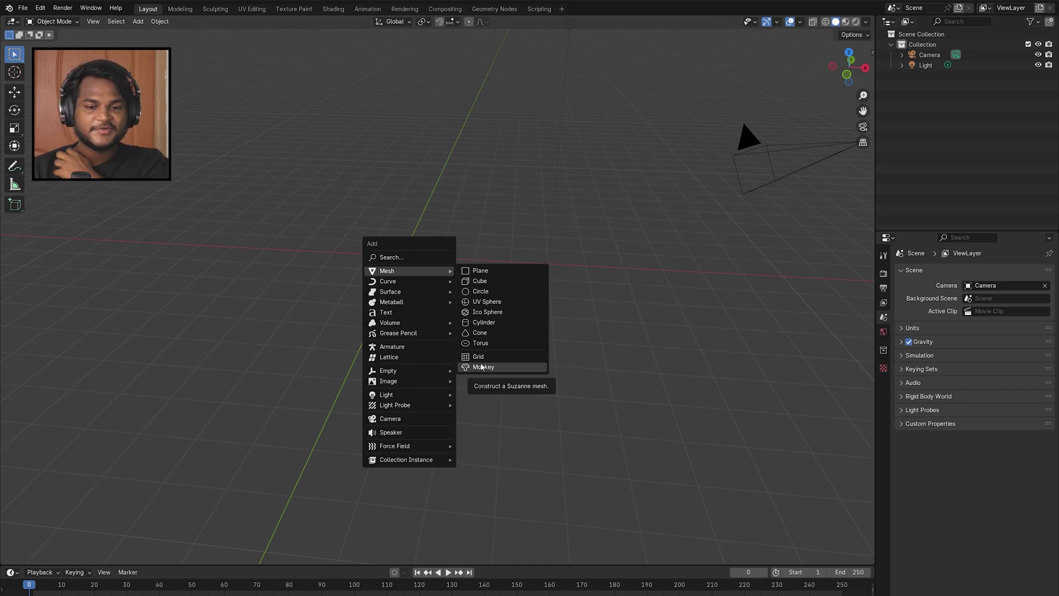
left_click(494, 278)
middle_click_drag(494, 278, 494, 278)
middle_click_drag(427, 206, 427, 207)
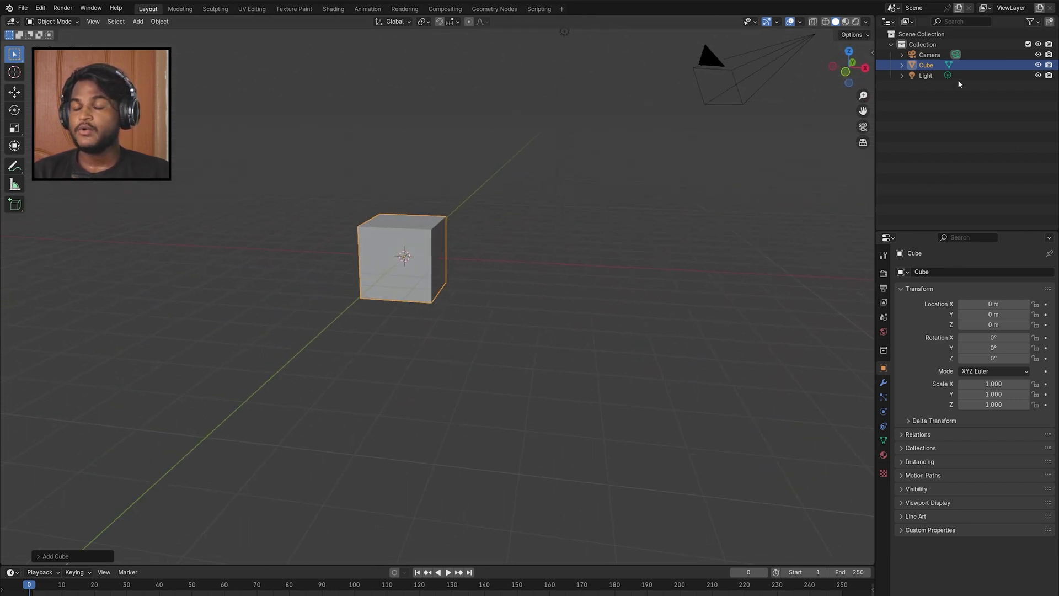
left_click(499, 285)
middle_click_drag(499, 285, 499, 285)
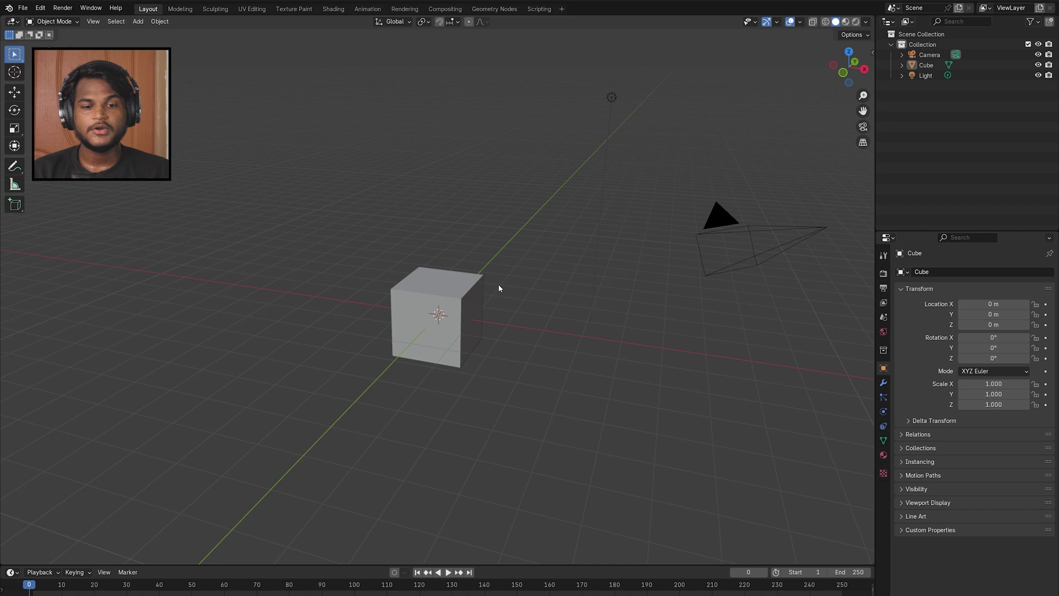
Add a cone mesh at the world origin, inside the cube
key("shift+a")
mouse_move(445, 293)
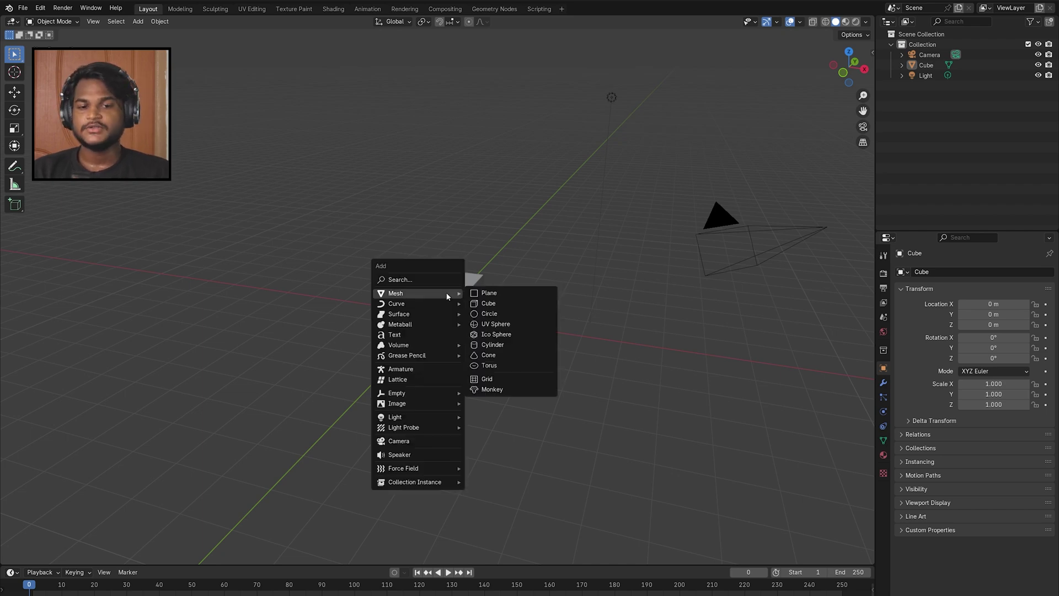
left_click(489, 355)
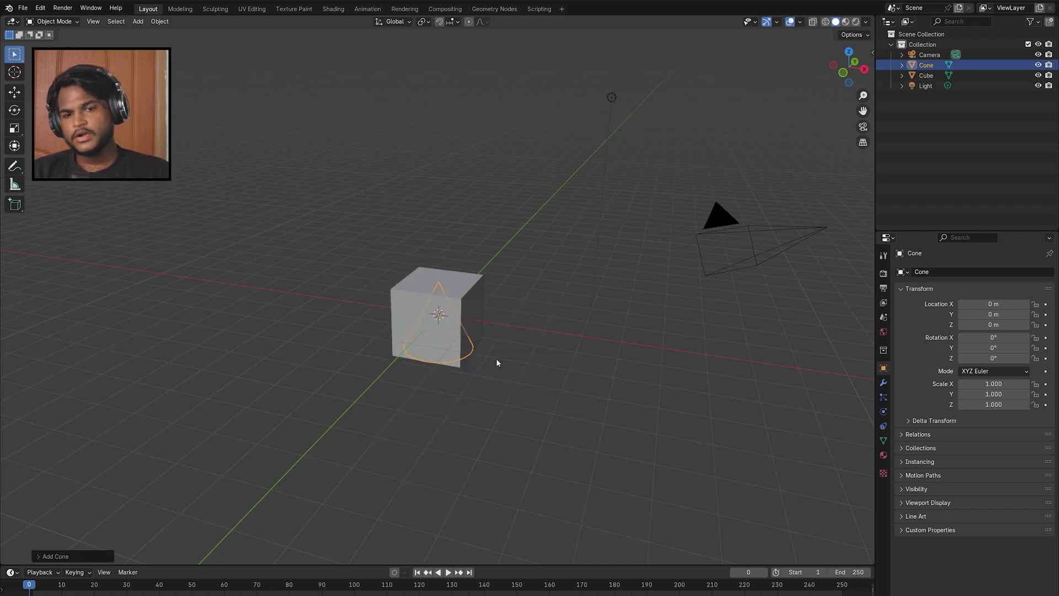
Examine the overlapping cone and cube from different viewing angles
middle_click_drag(560, 372, 560, 373)
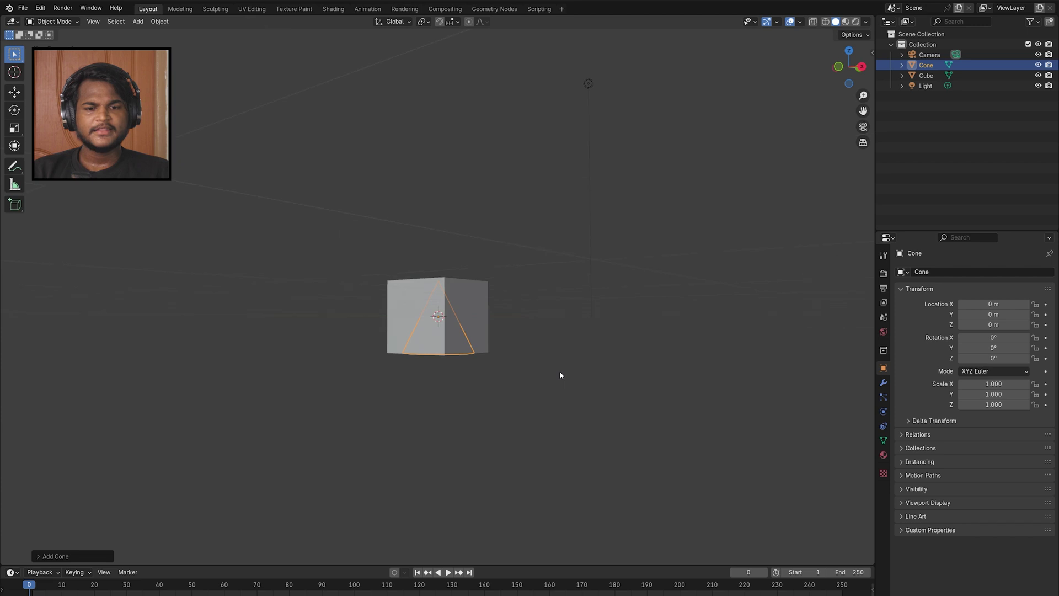
scroll(516, 331, "up", 3)
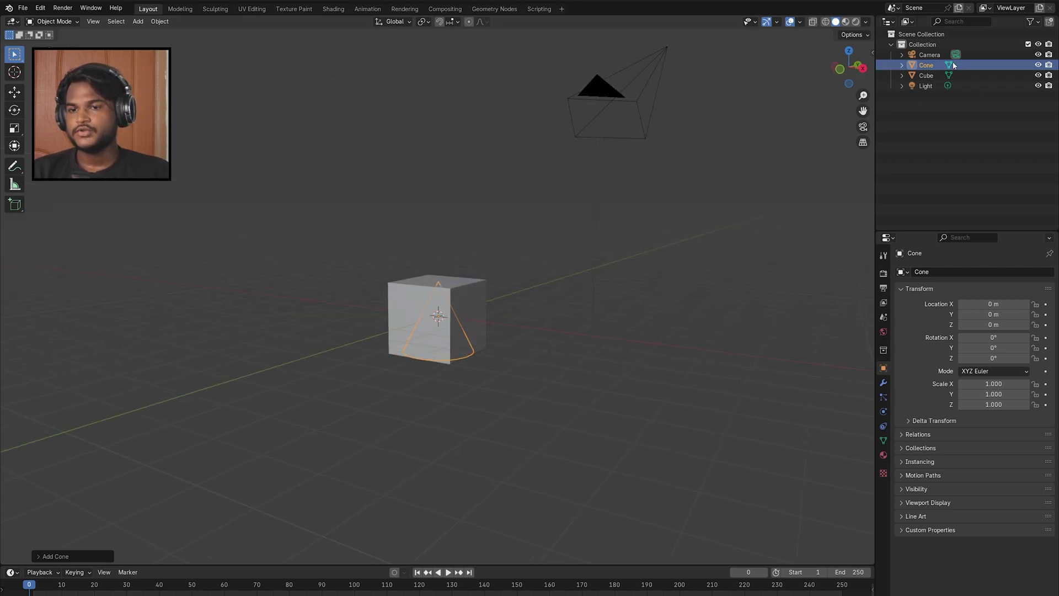
scroll(529, 297, "down", 5)
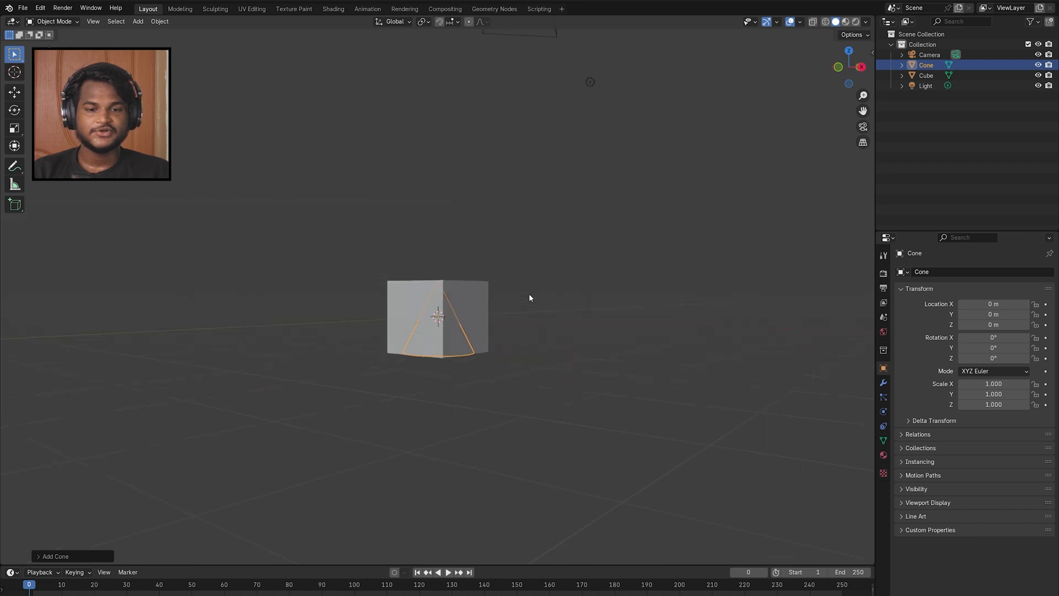
scroll(543, 314, "up", 6)
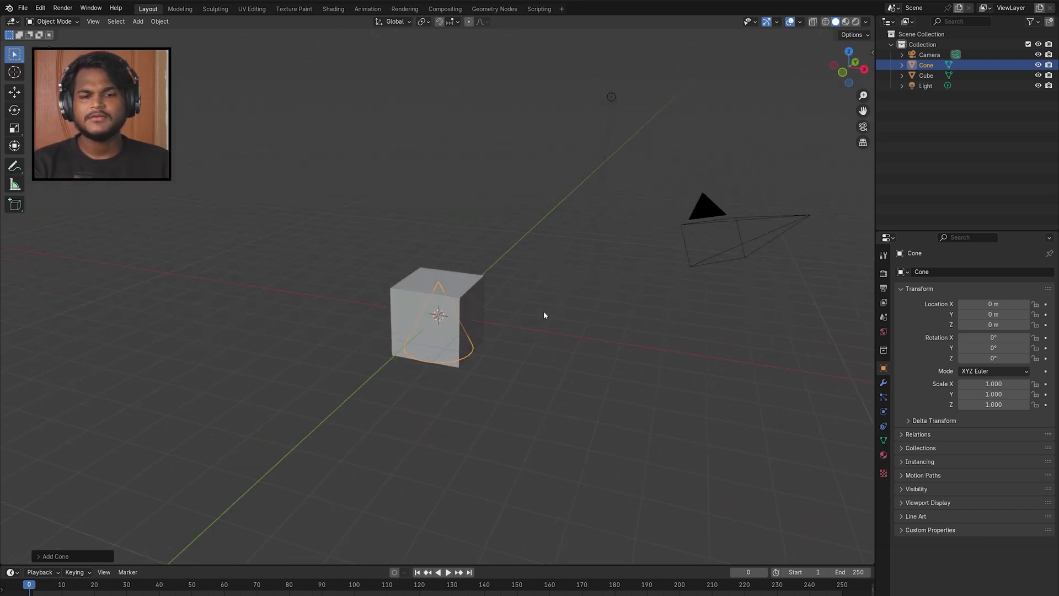
scroll(544, 315, "right", 3)
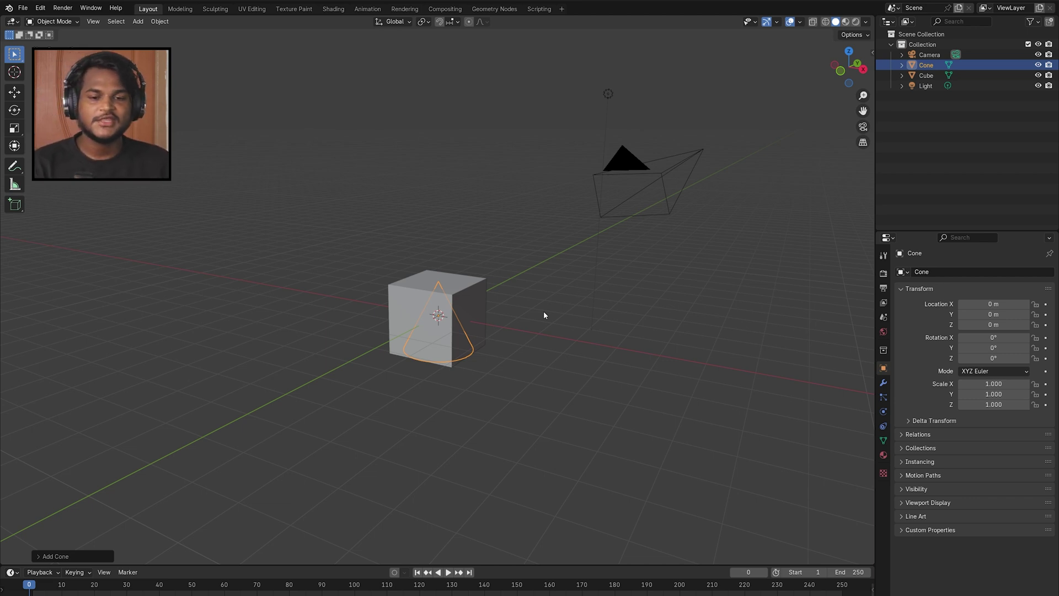
scroll(544, 312, "down", 5)
scroll(544, 312, "up", 5)
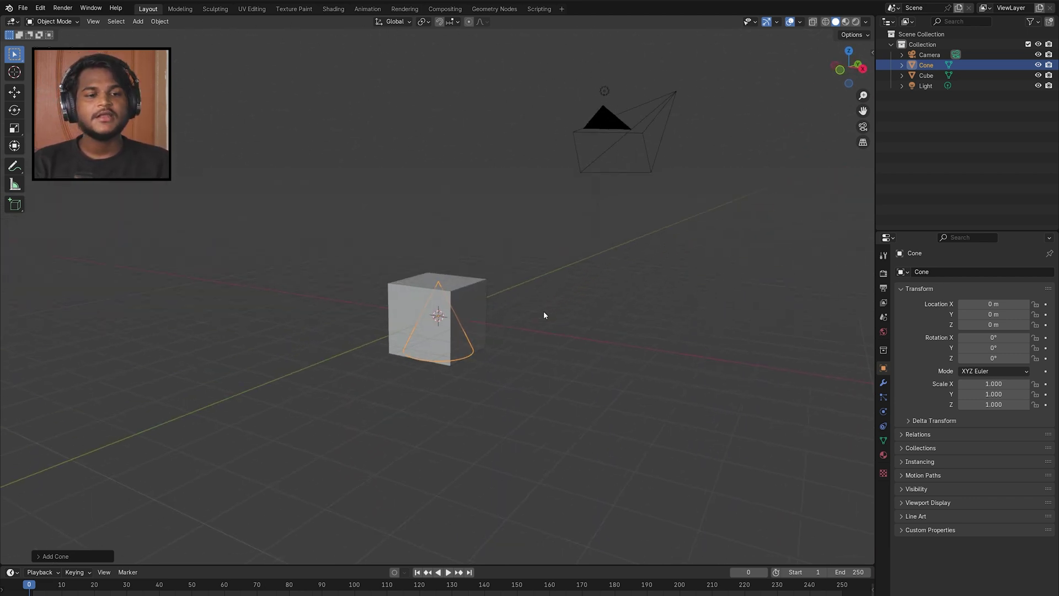
Activate the Move tool for the selected cone
left_click(14, 94)
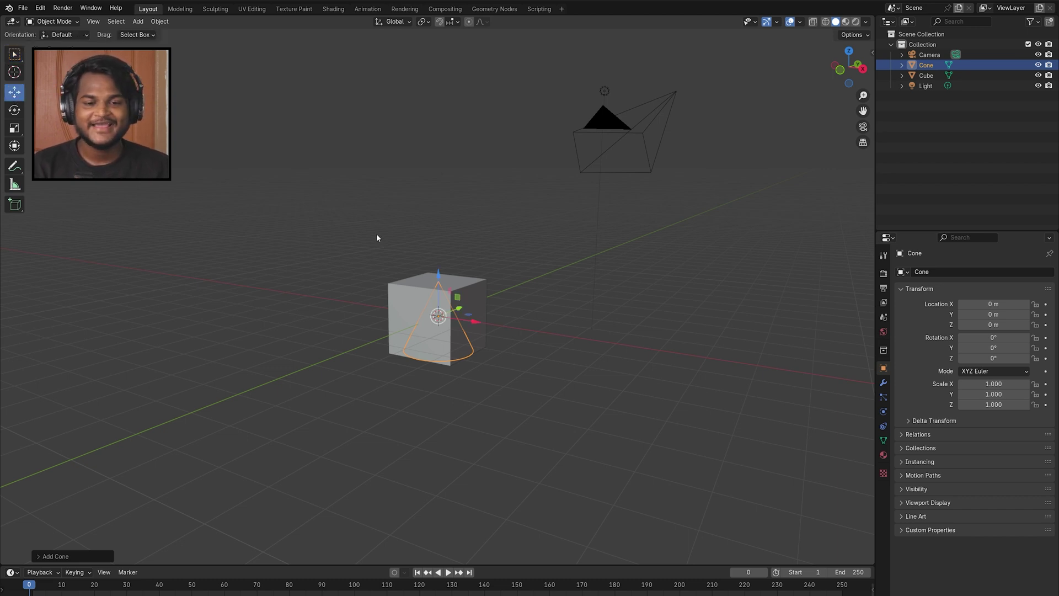
key("KP_3")
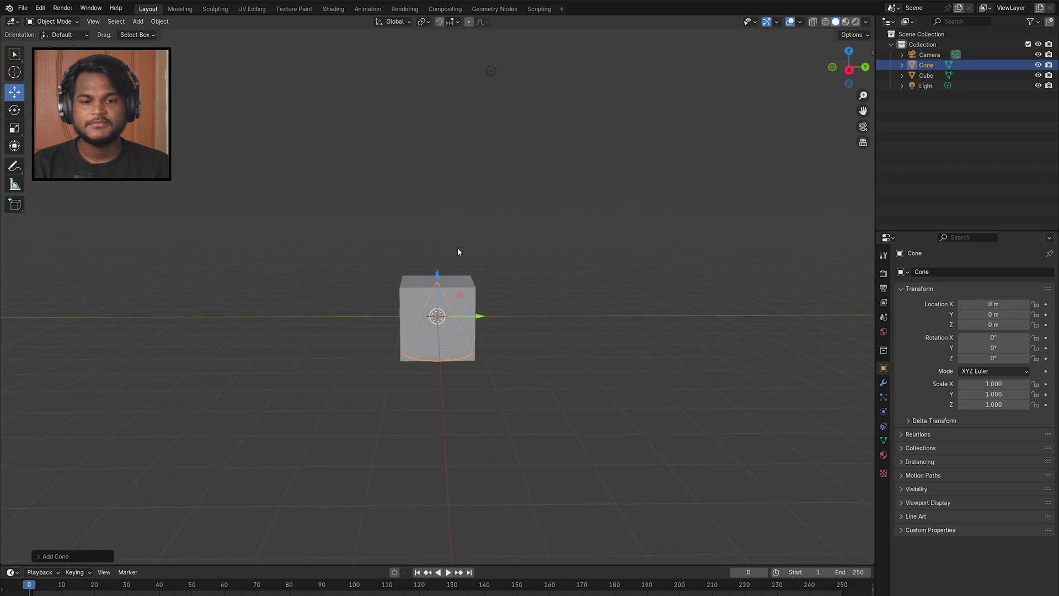
middle_click_drag(416, 292, 463, 328)
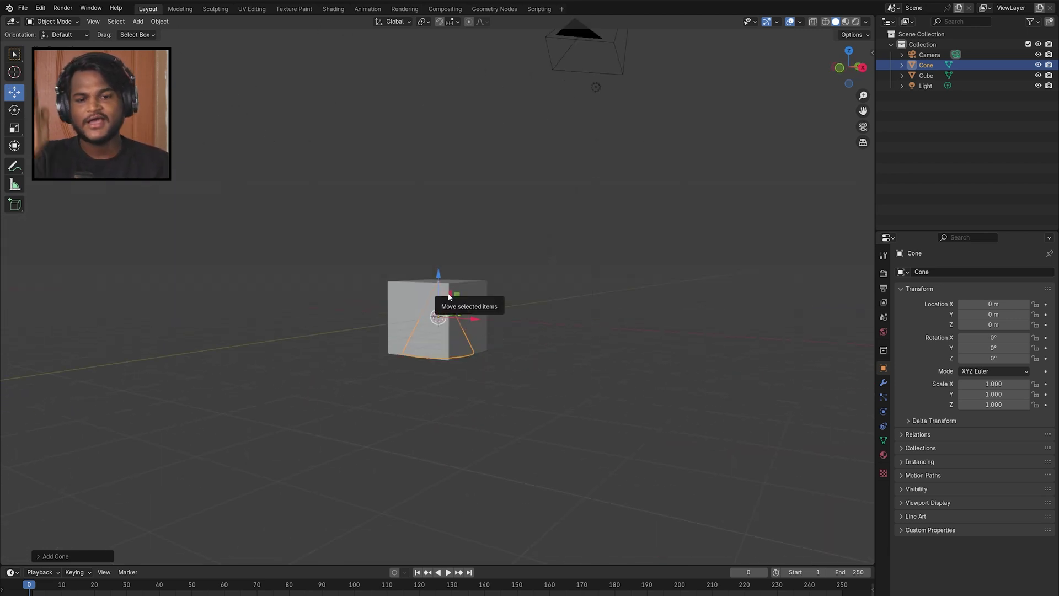
middle_click_drag(449, 297, 510, 316)
Try moving the cone along the X and Y axes with its move handles, clearing its location after each move
left_click_drag(481, 324, 408, 353)
key("alt+g")
middle_click_drag(409, 353, 480, 316)
left_click_drag(478, 317, 423, 334)
key("alt+g")
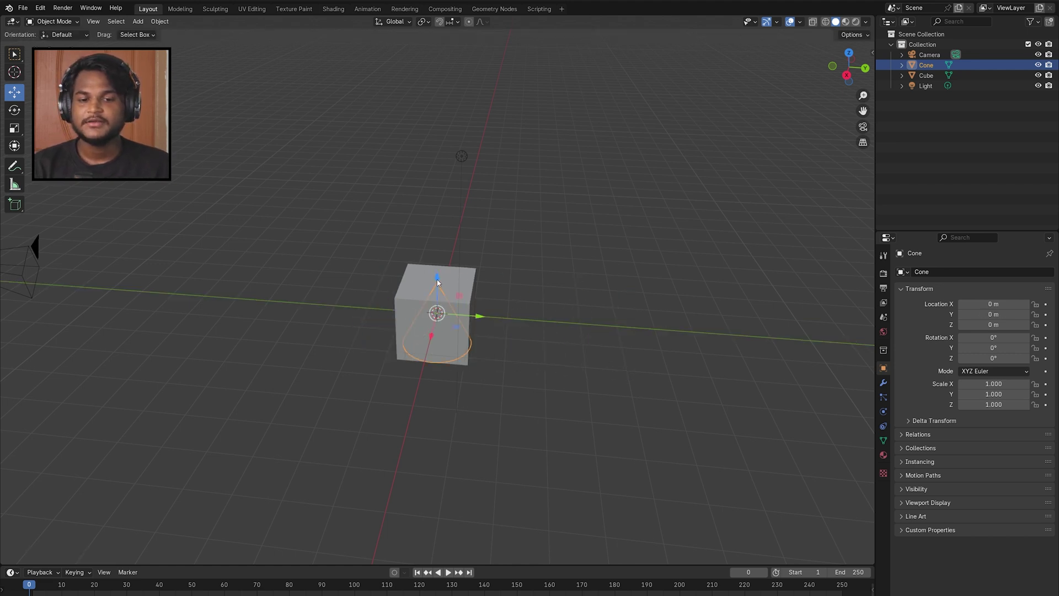
Try raising the cone out of the cube along the Z axis with its move handle, undoing each move
mouse_move(438, 282)
left_mouse_down()
mouse_move(433, 186)
mouse_move(432, 272)
left_mouse_up()
key("ctrl+z")
middle_click_drag(433, 272, 553, 250)
left_click_drag(440, 282, 426, 209)
scroll(466, 289, "up", 2)
middle_click_drag(466, 289, 635, 232)
key("ctrl+z")
scroll(565, 207, "up", 3)
scroll(566, 207, "down", 3)
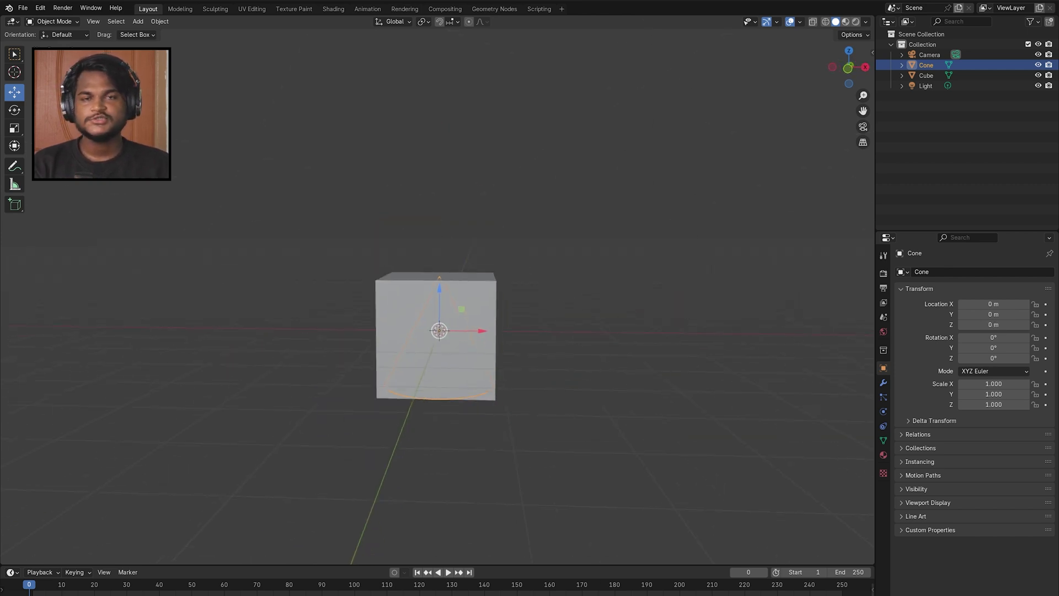
Try moving the cone freely through the space above the cube without an axis constraint, and cancel the move
middle_click_drag(438, 312, 327, 309)
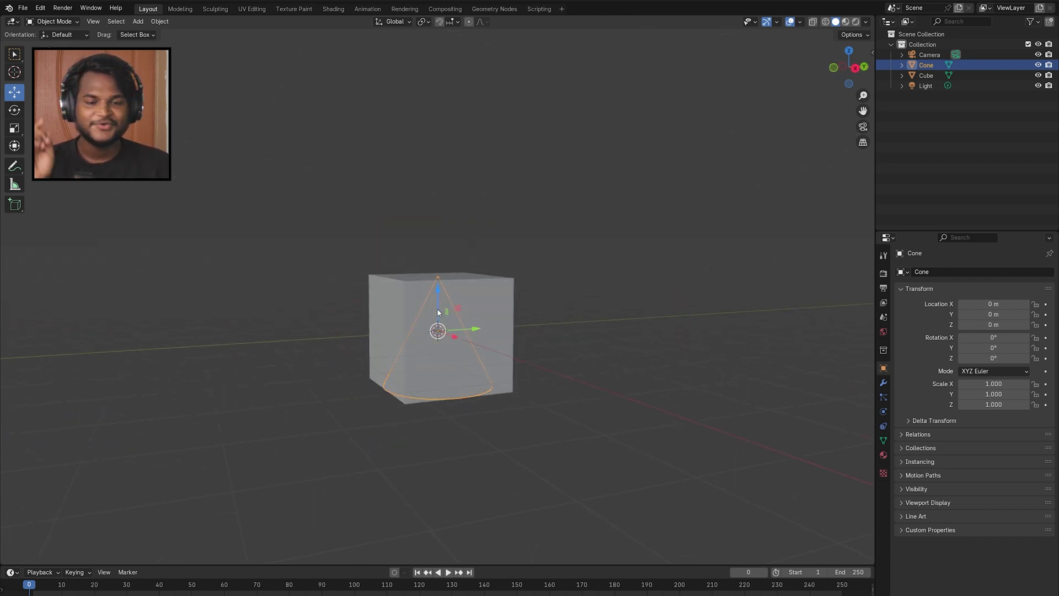
mouse_move(438, 313)
middle_mouse_down()
mouse_move(375, 311)
mouse_move(438, 310)
middle_mouse_up()
key("g")
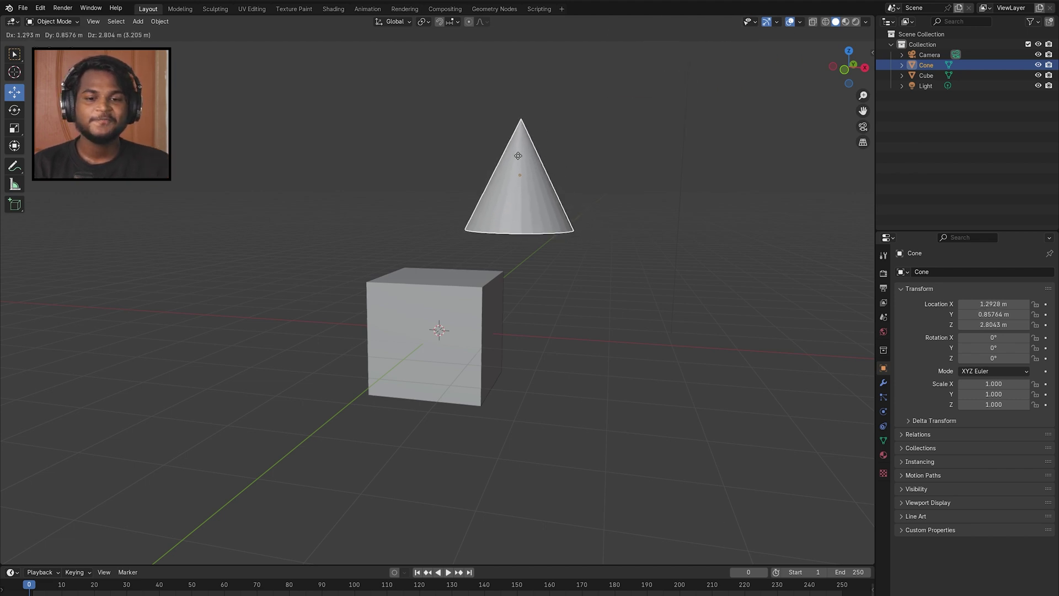
left_click(331, 125)
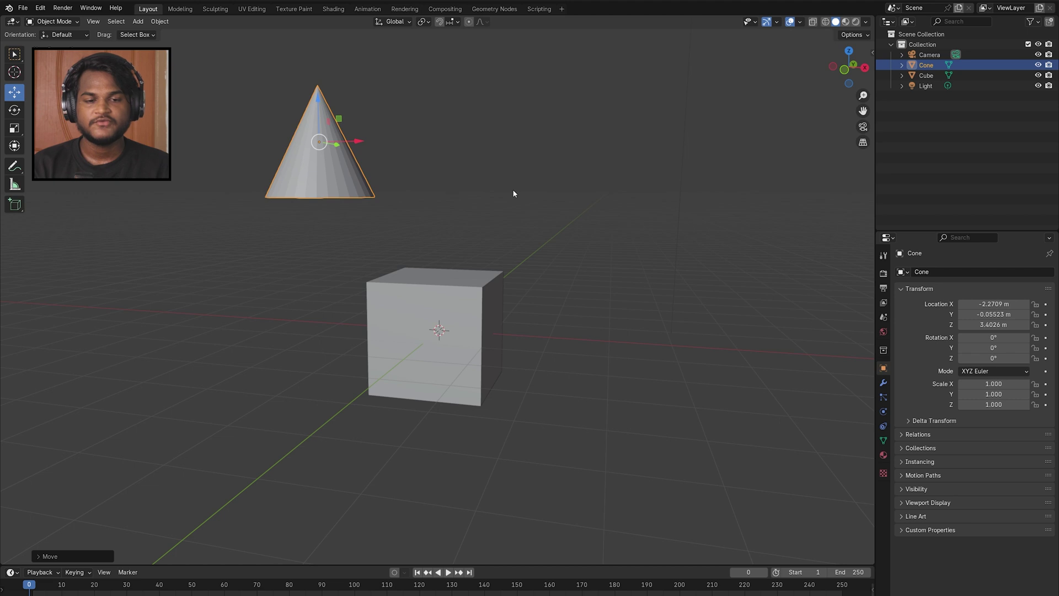
key("g")
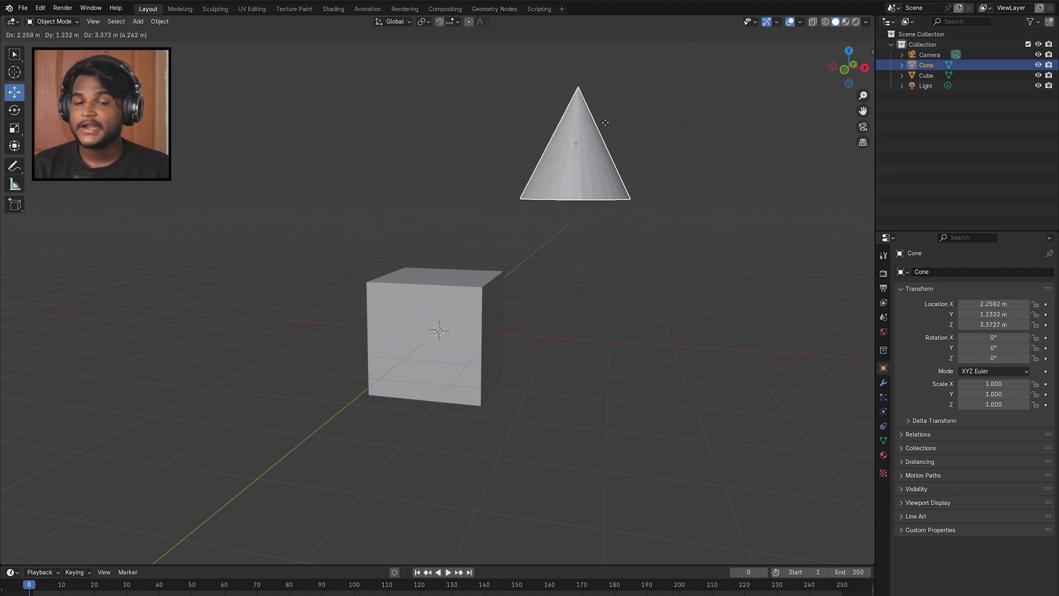
key("Escape")
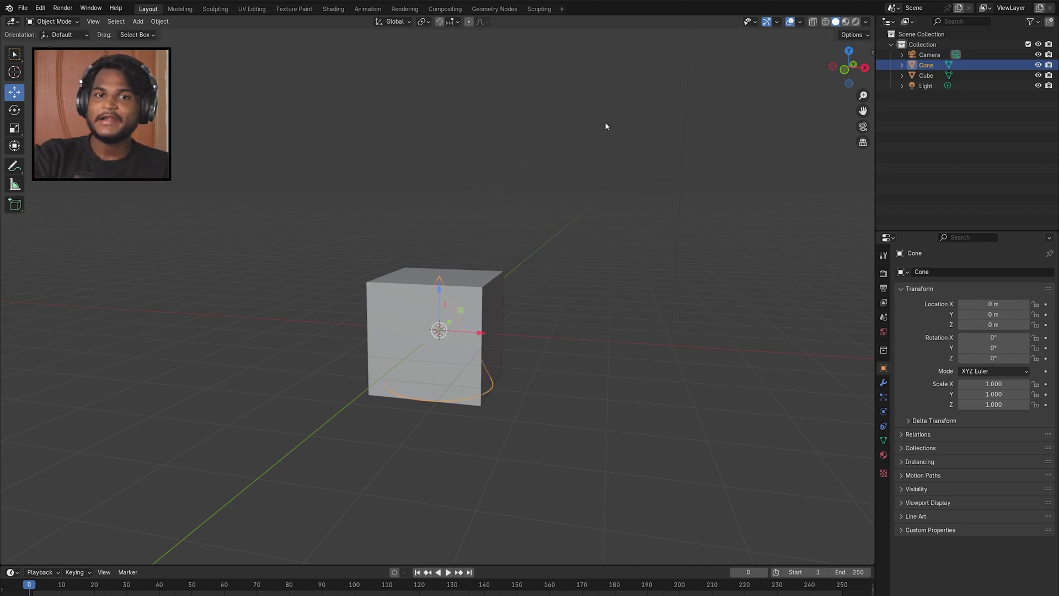
Try placing the cone on top of the cube with an unconstrained move, and clear its location
middle_click_drag(606, 126, 530, 377)
key("g")
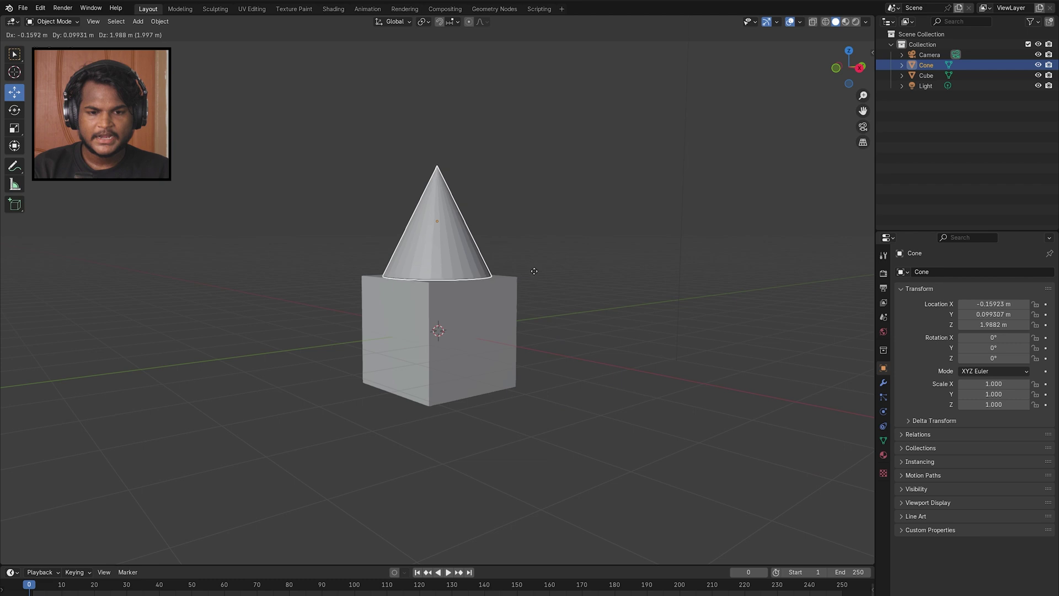
left_click(532, 267)
middle_click_drag(532, 266, 602, 271)
key("alt+g")
Move the cone up about 2.01 m, constrained to the Z axis, onto the cube's top face and deselect it
key("g")
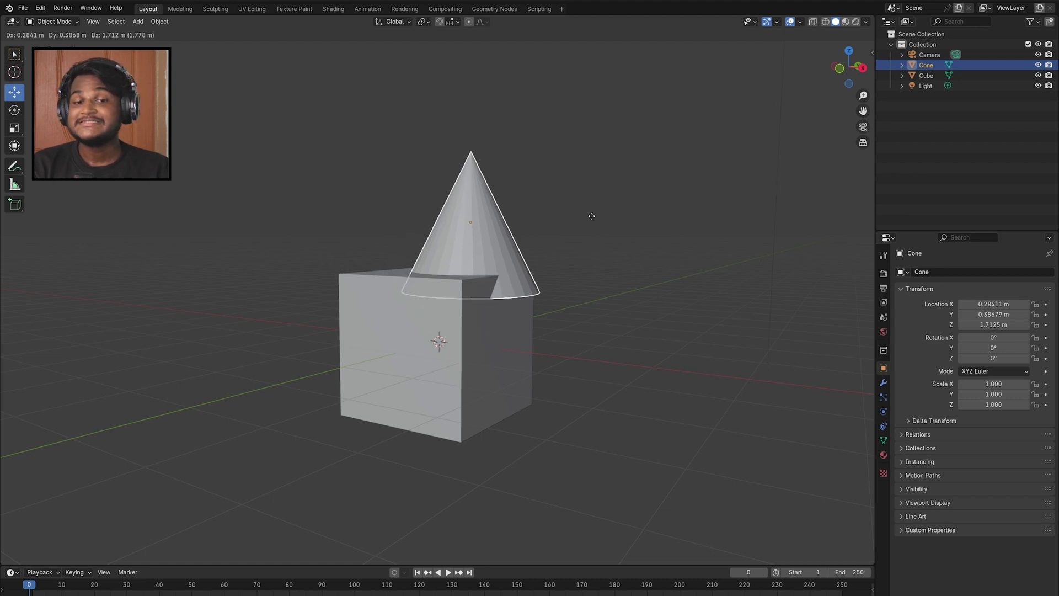
key("z")
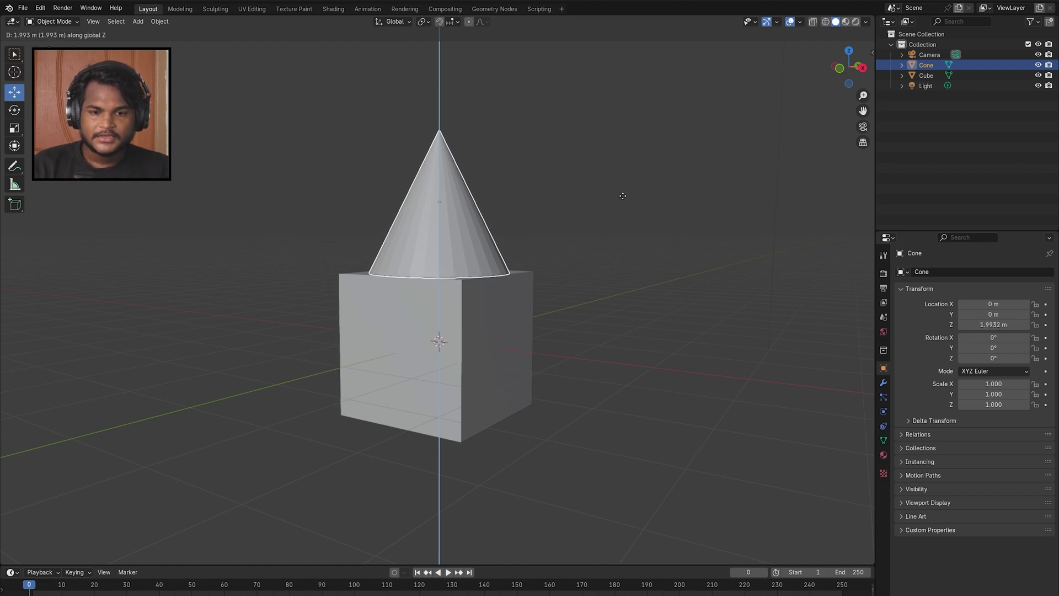
left_click(623, 197)
scroll(622, 194, "up", 5)
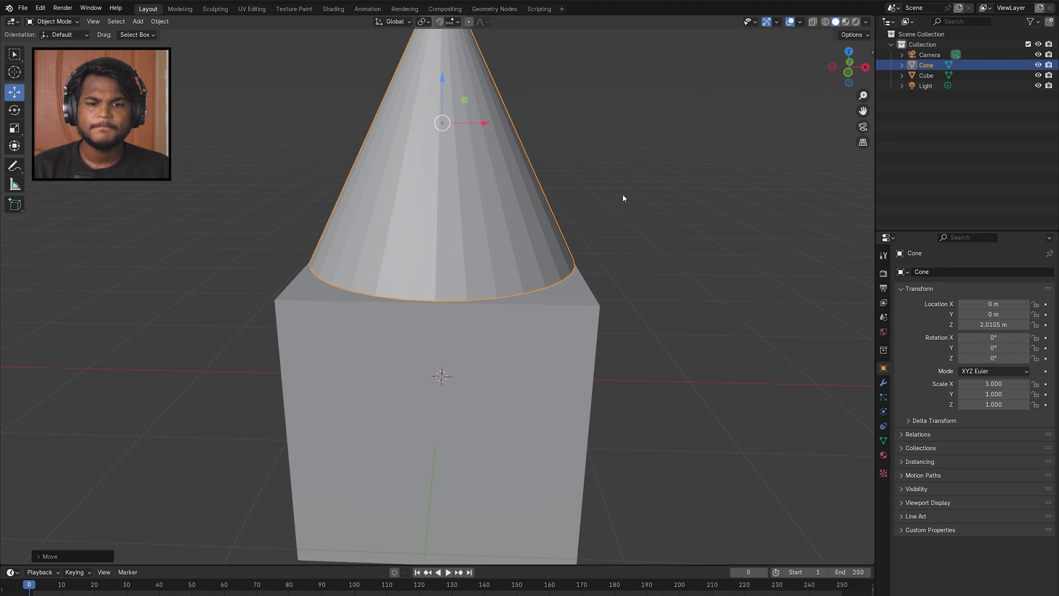
left_click(659, 214)
middle_click_drag(659, 214, 632, 208)
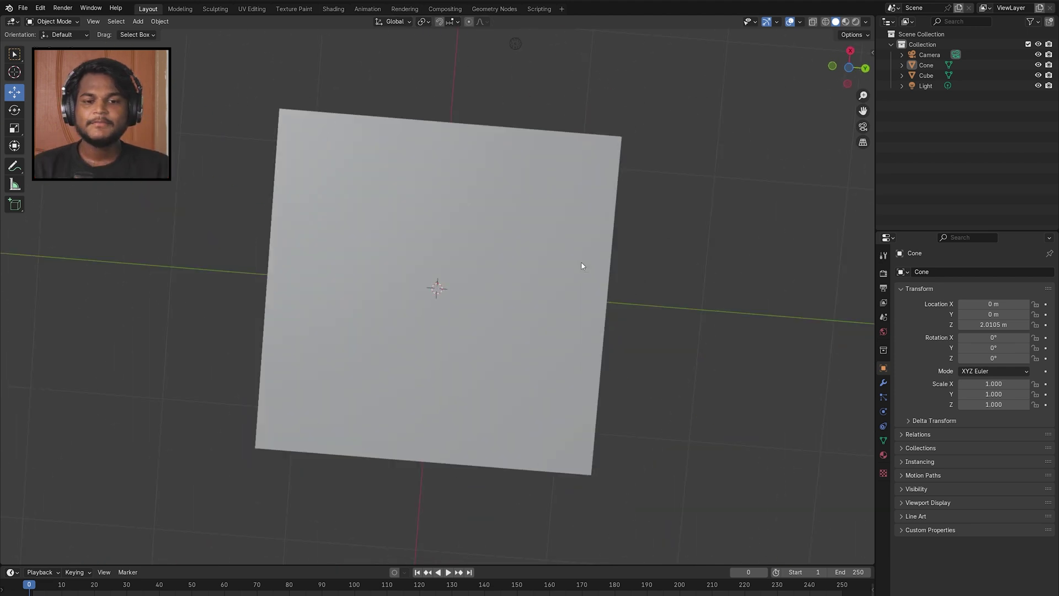
mouse_move(582, 263)
middle_mouse_down()
mouse_move(588, 353)
mouse_move(619, 357)
mouse_move(629, 386)
middle_mouse_up()
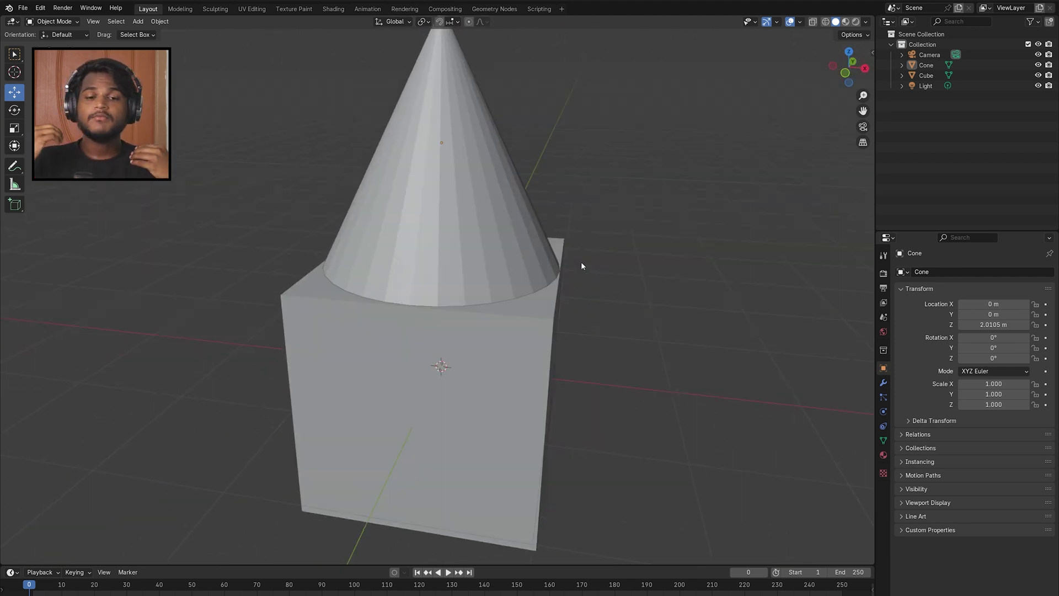
Select the cone and clear its location to return it to the world origin
left_click(478, 212)
key("alt+g")
middle_click_drag(594, 376, 571, 326)
Select the cube and display its transform values and dimensions in the viewport
left_click(536, 262)
middle_click_drag(536, 262, 488, 355)
scroll(535, 259, "down", 2)
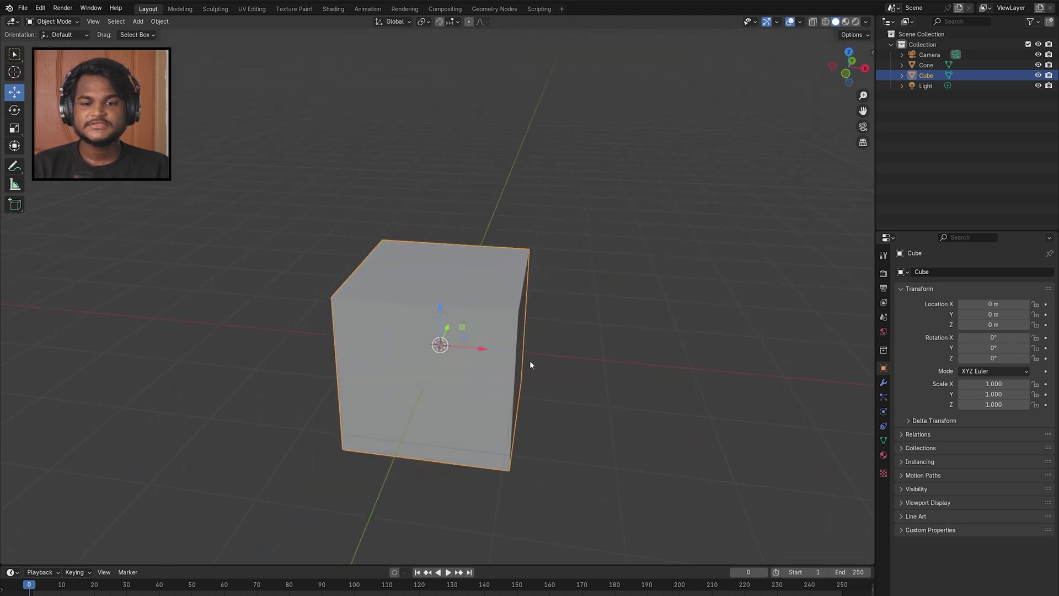
middle_click_drag(565, 352, 555, 328)
key("n")
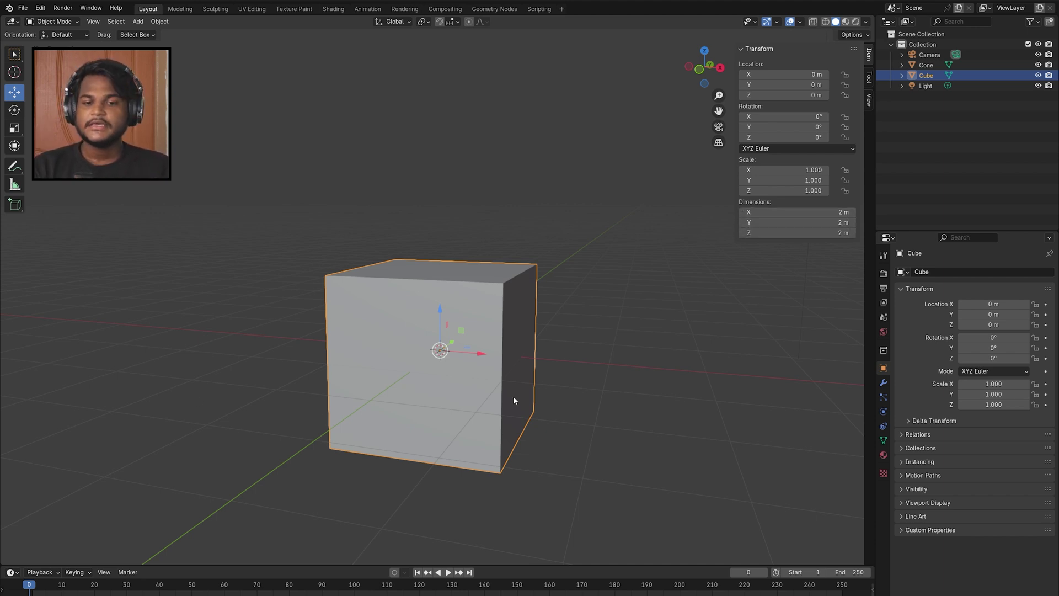
Select the cone, set its Z location to 2 m and deselect it
left_click(540, 424)
left_click(926, 65)
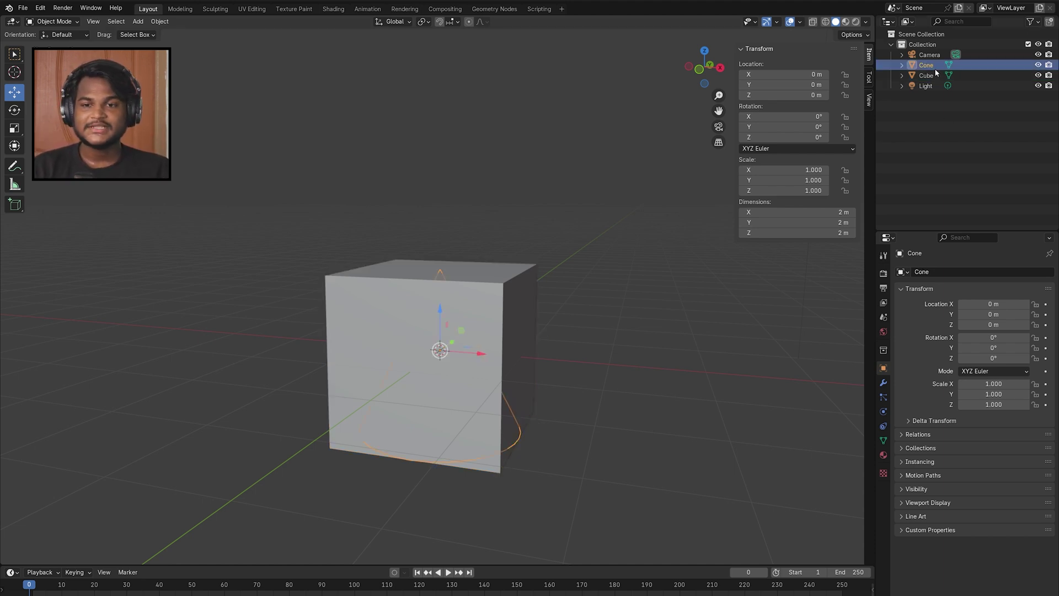
left_click(772, 95)
type("2")
key("Return")
middle_click_drag(605, 319, 574, 359)
left_click(605, 319)
scroll(606, 319, "up", 3)
middle_click_drag(604, 319, 613, 376)
scroll(605, 320, "down", 2)
Hide the viewport transform values and undo the cone's Z location change
key("n")
key("n")
mouse_move(605, 319)
middle_mouse_down()
mouse_move(624, 332)
mouse_move(618, 308)
middle_mouse_up()
scroll(605, 319, "down", 2)
key("ctrl+z")
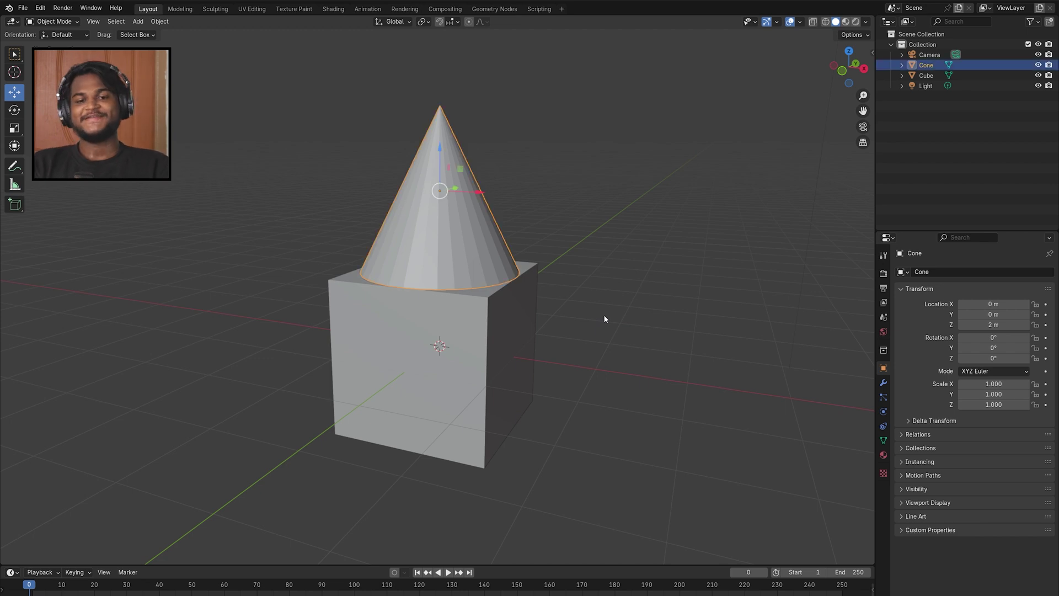
key("ctrl+z")
Repeat setting the cone's Z location to 2 m in the viewport transform values, and undo it
key("n")
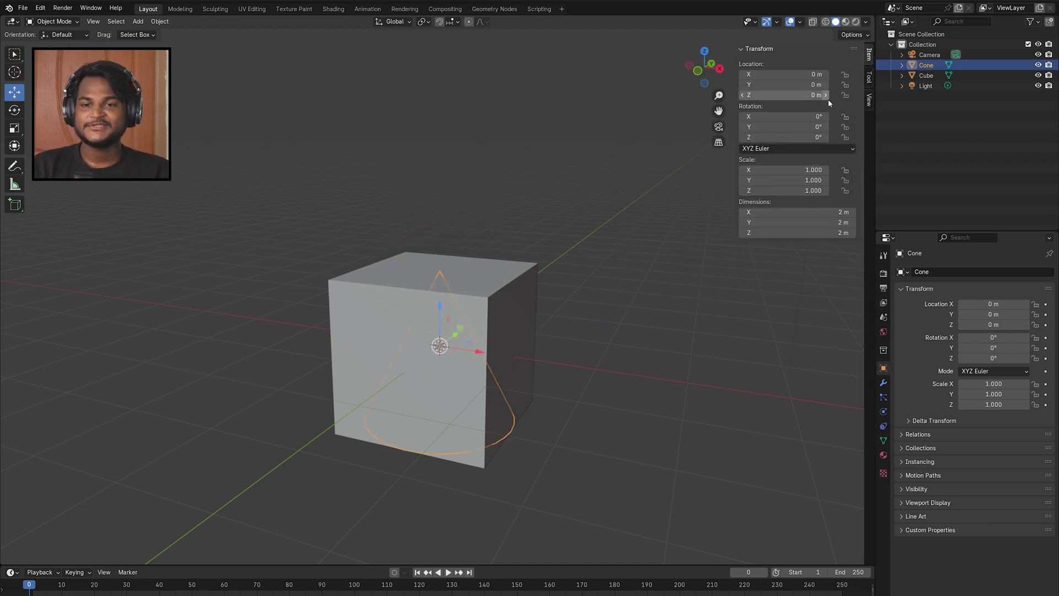
left_click(792, 95)
type("2")
key("Return")
left_click(613, 110)
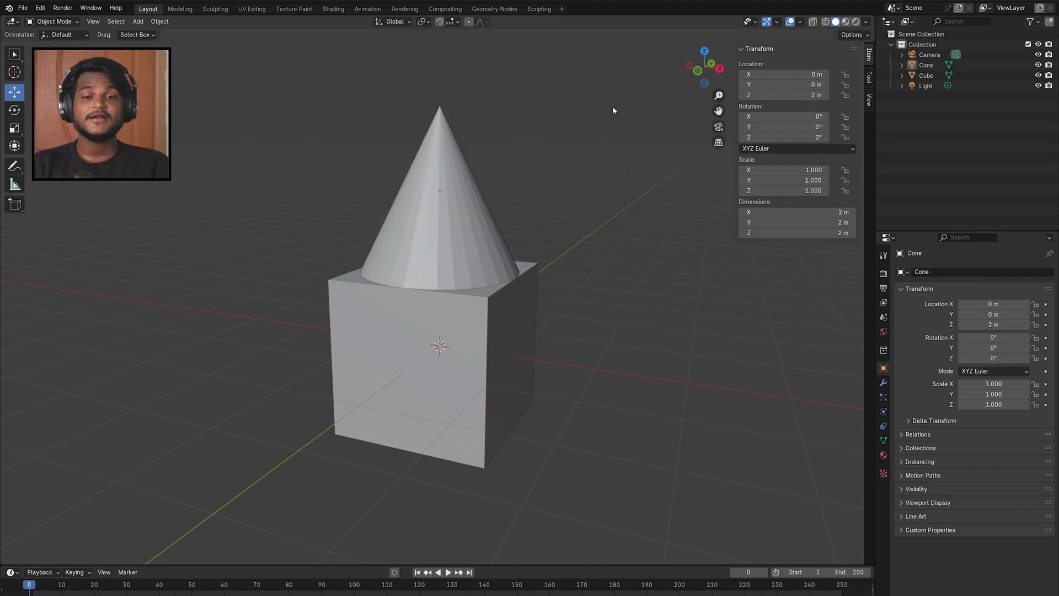
key("n")
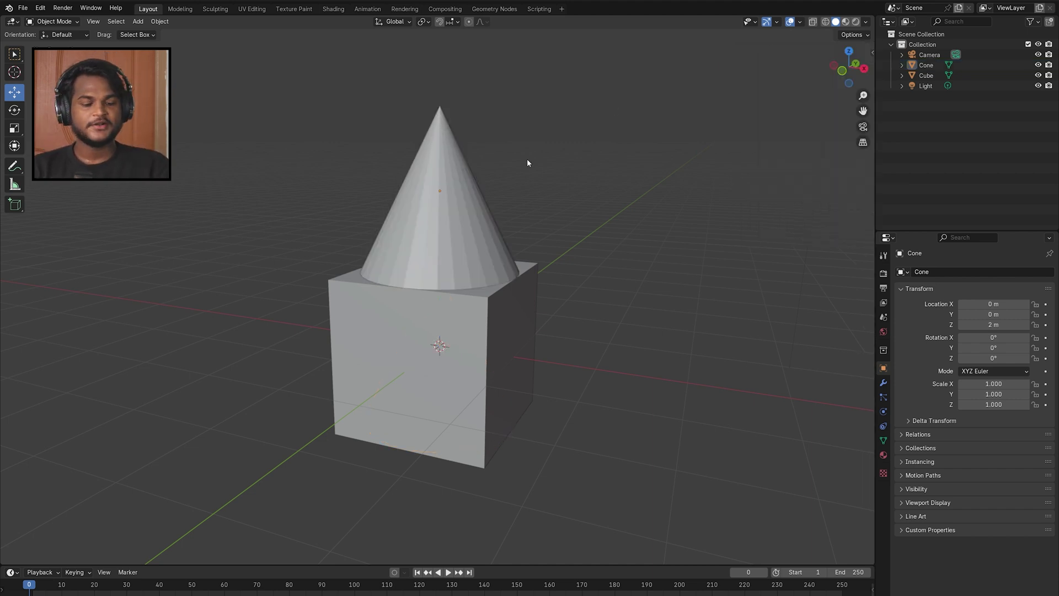
key("ctrl+z")
key("ctrl+z")
Move the cone exactly 2 m up along the global Z axis onto the cube and deselect it
key("KP_3")
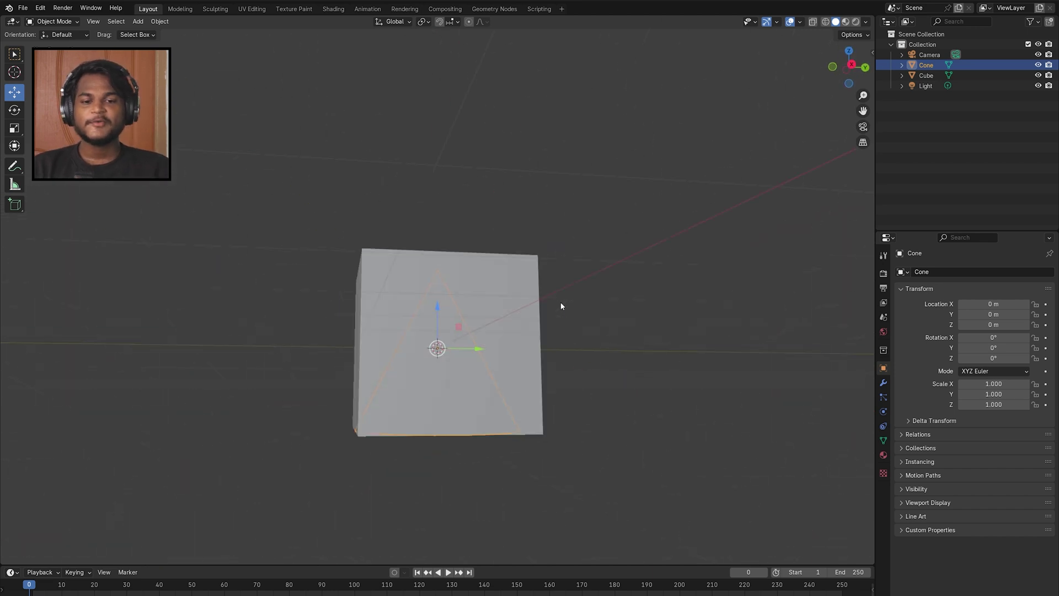
key("g")
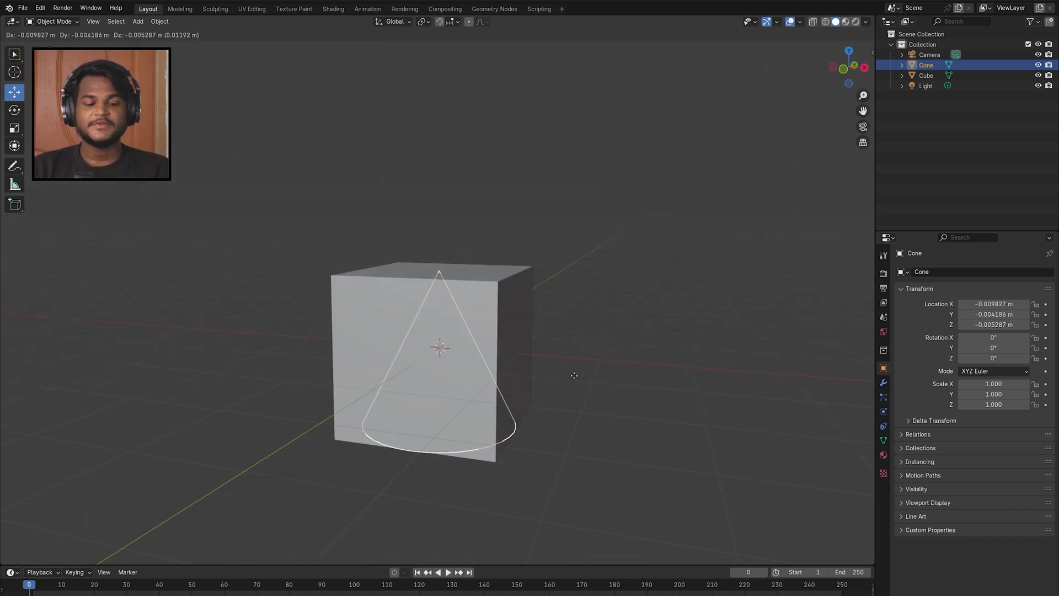
key("z")
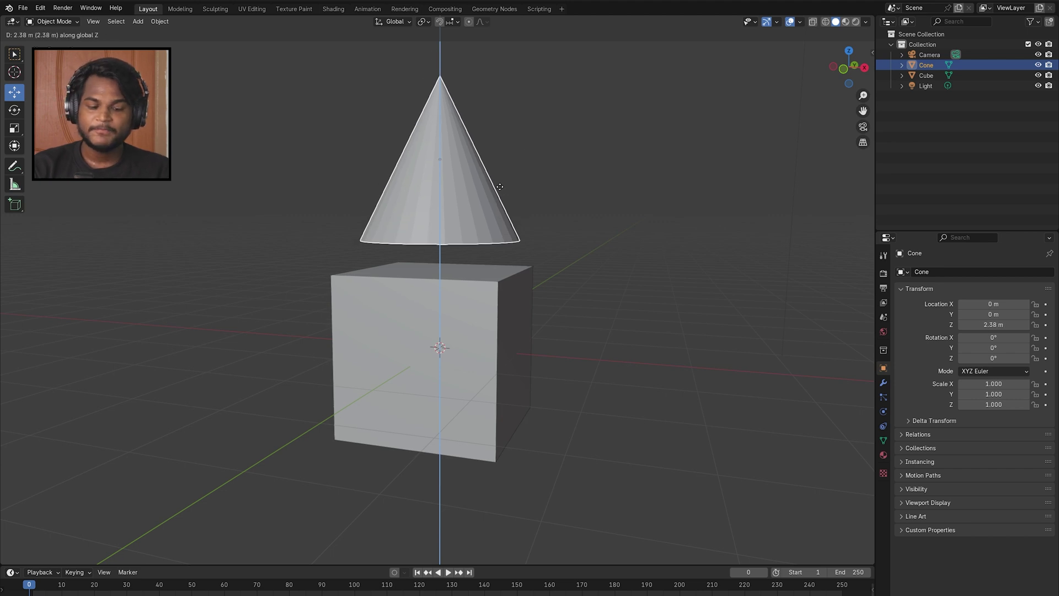
type("2")
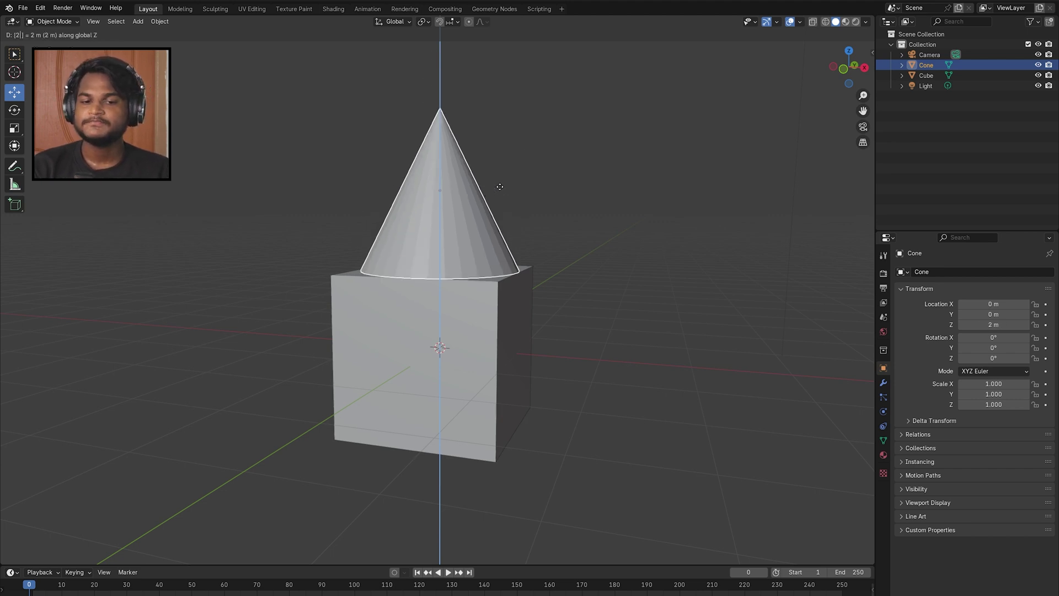
key("Return")
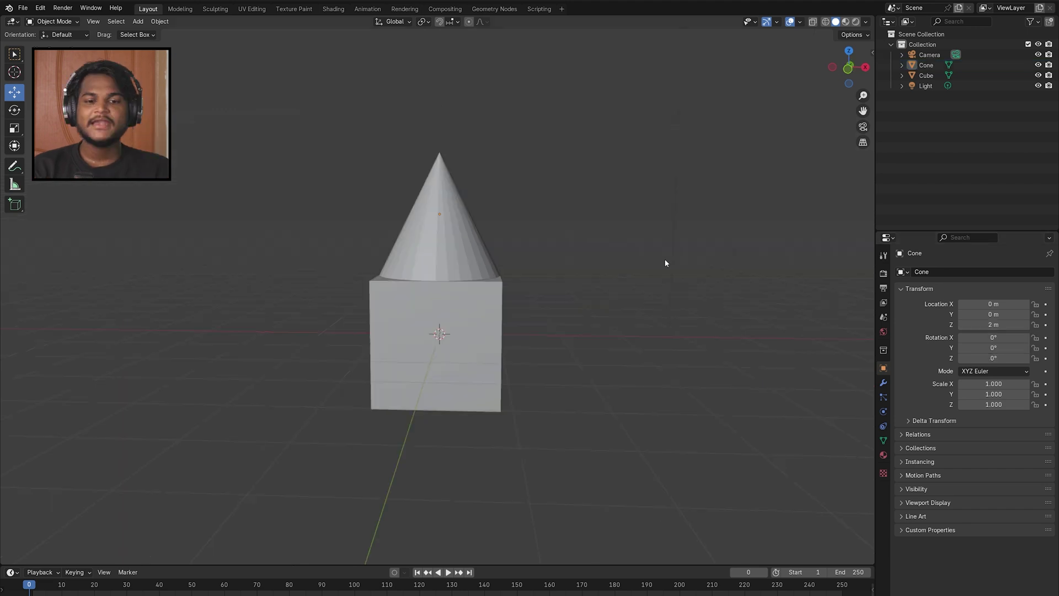
middle_click_drag(664, 260, 665, 260)
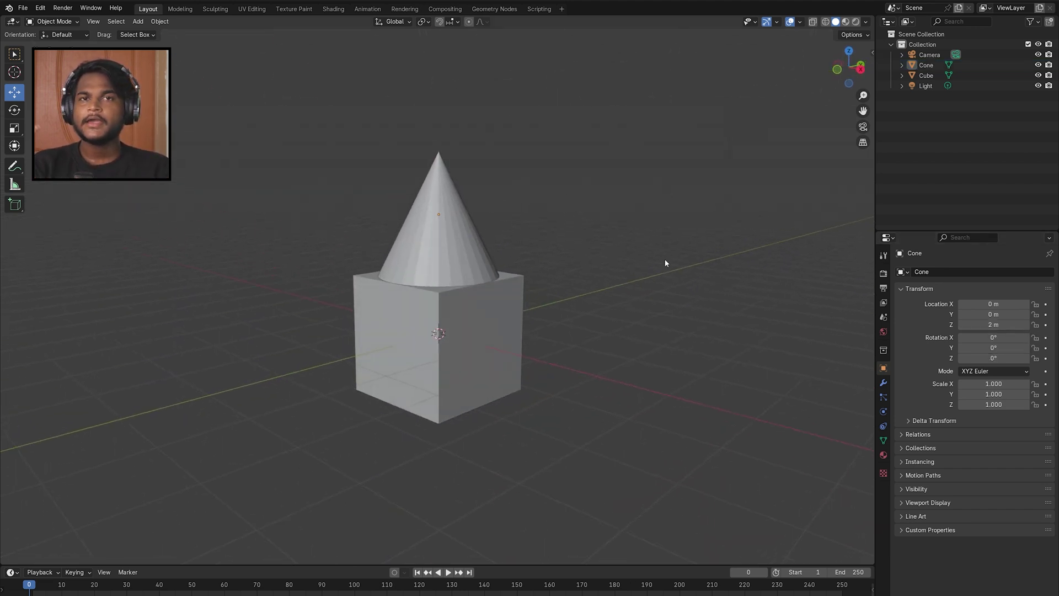
middle_click_drag(665, 263, 487, 265)
scroll(487, 262, "down", 2)
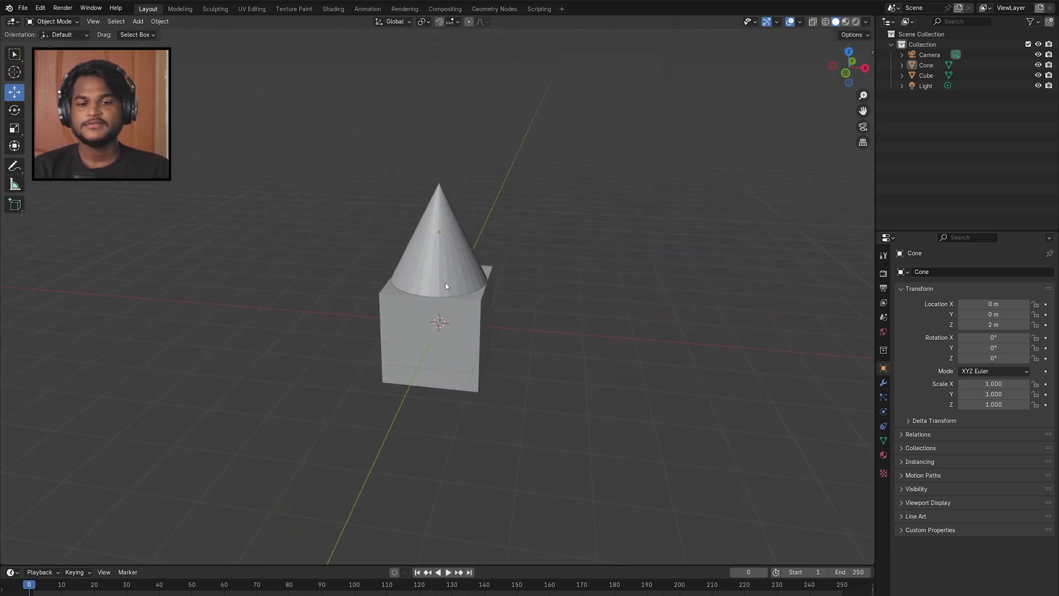
Add a second cone mesh at the world origin and check its transform values and dimensions
key("shift+a")
mouse_move(445, 283)
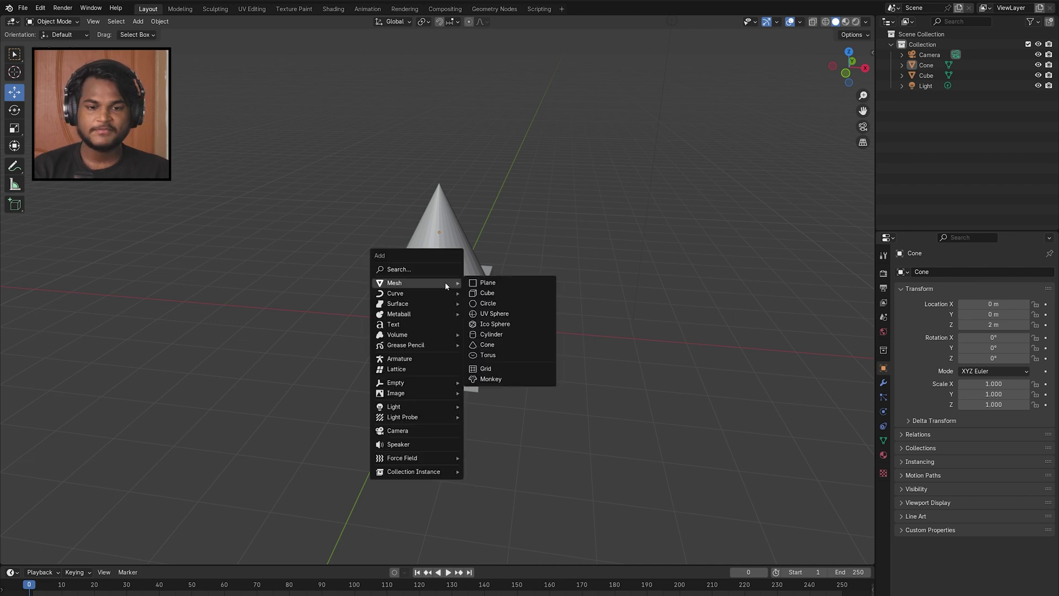
left_click(489, 345)
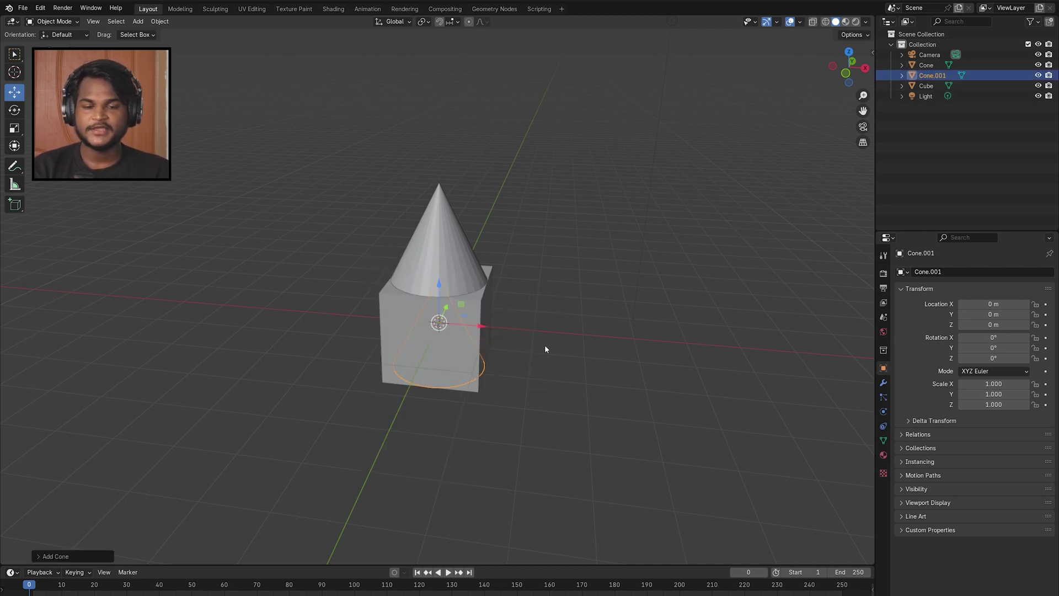
key("KP_1")
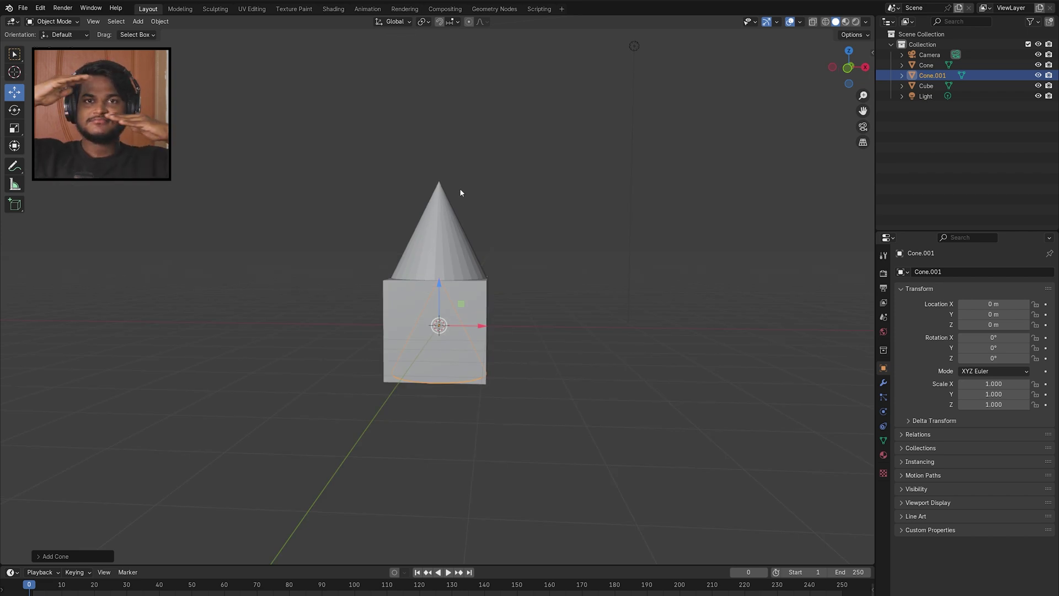
key("n")
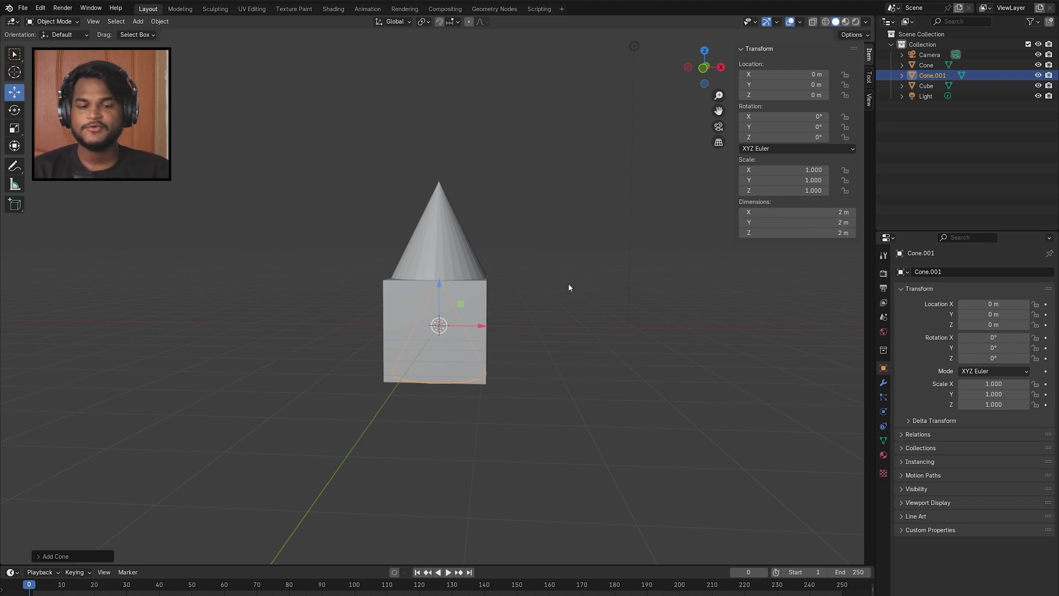
key("n")
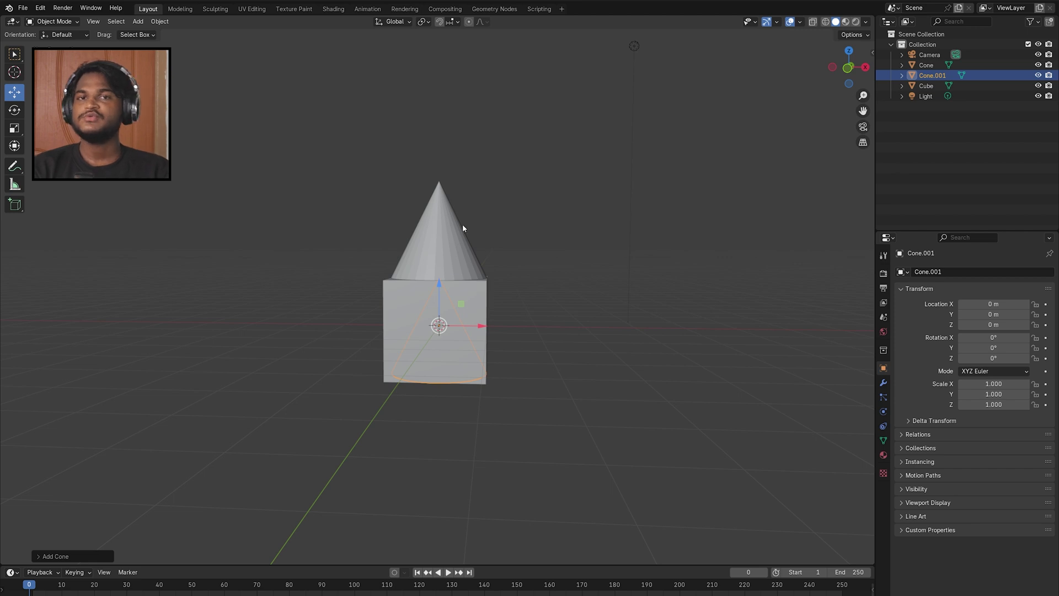
Move the second cone exactly 4 m up along the global Z axis above the first cone and deselect it
key("g")
key("z")
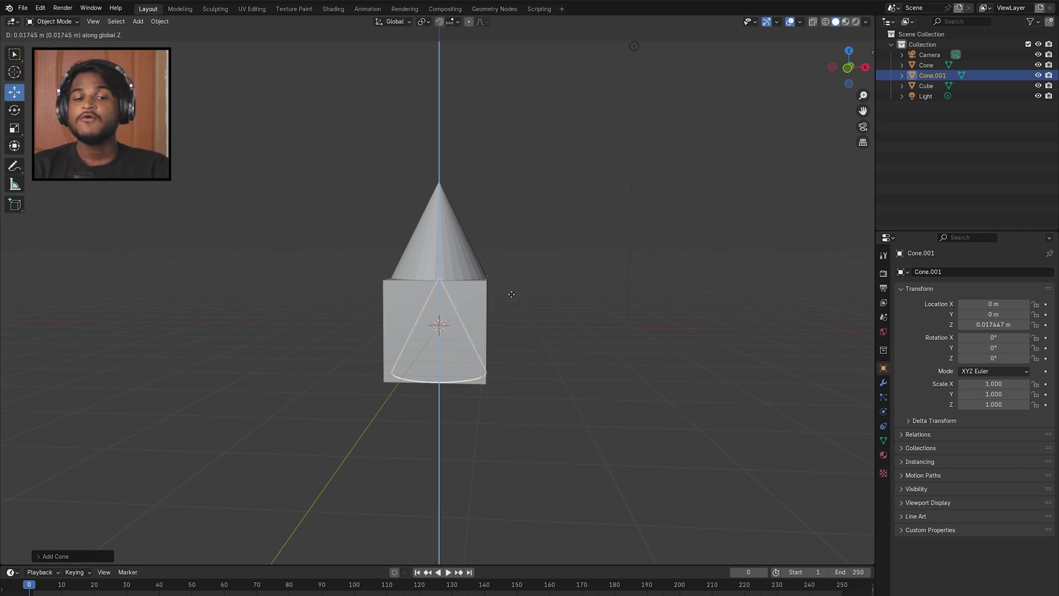
type("4")
key("Return")
middle_click_drag(512, 294, 513, 295)
left_click(534, 208)
middle_click_drag(534, 207, 534, 207)
scroll(534, 208, "up", 2)
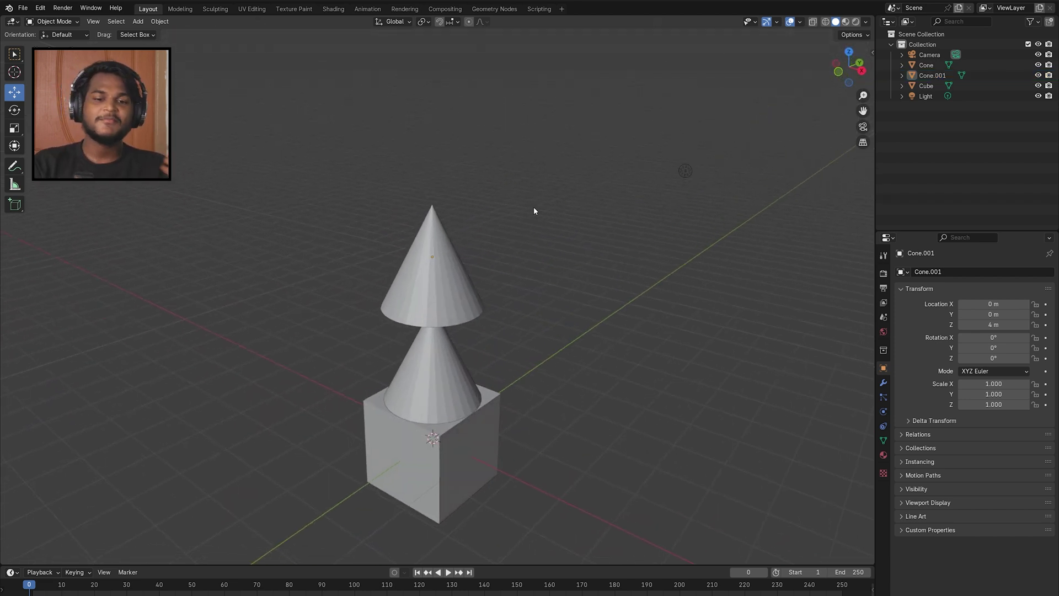
Try rotating the upper cone separately about the X, Z and Y axes with the Rotate gizmo, and undo all three rotations
key("KP_3")
left_click(421, 223)
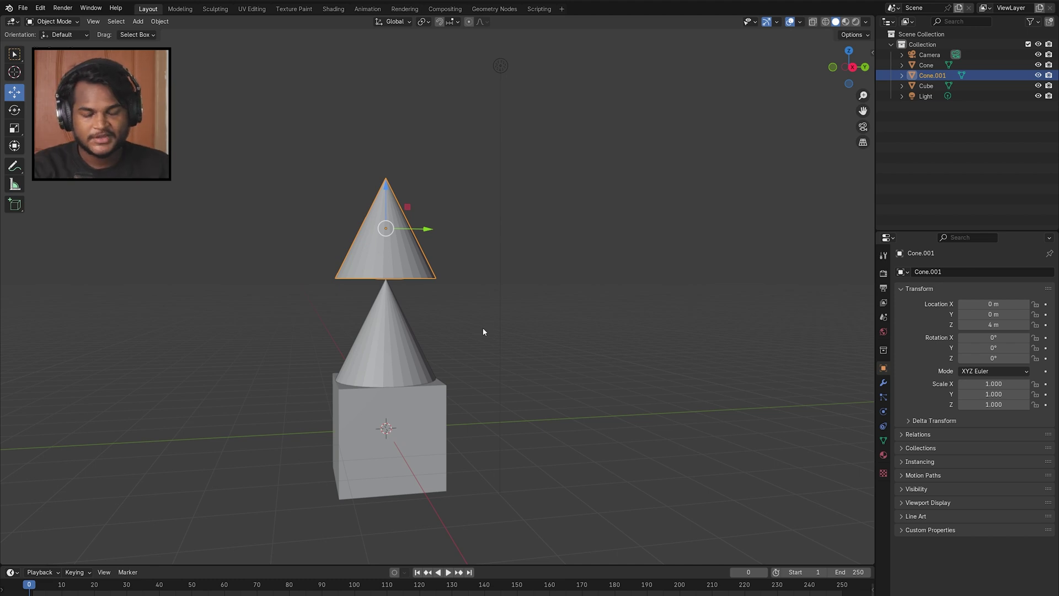
middle_click_drag(482, 327, 231, 234)
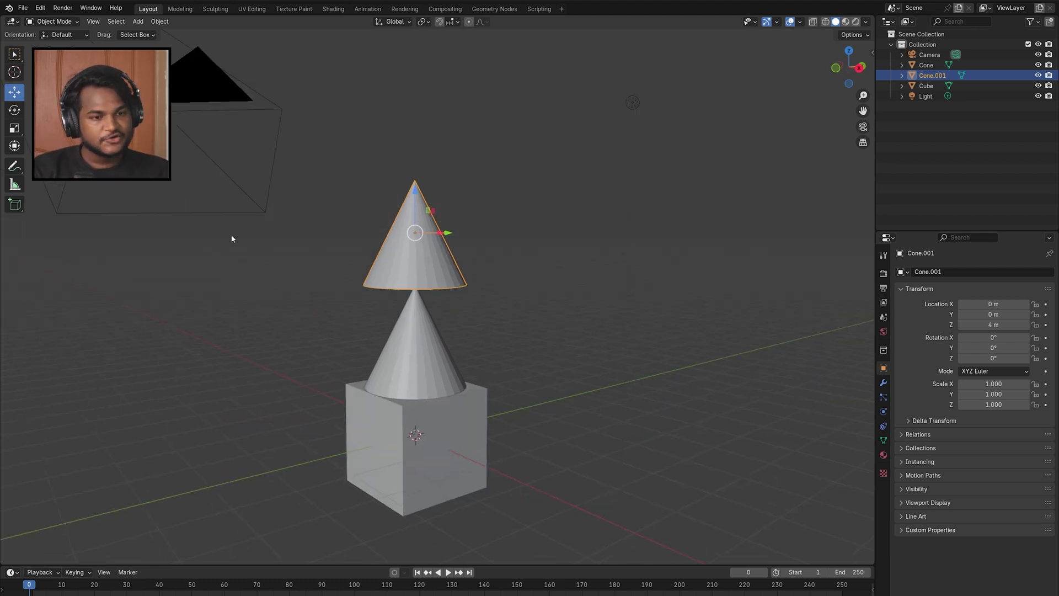
left_click(15, 111)
middle_click_drag(347, 241, 417, 263)
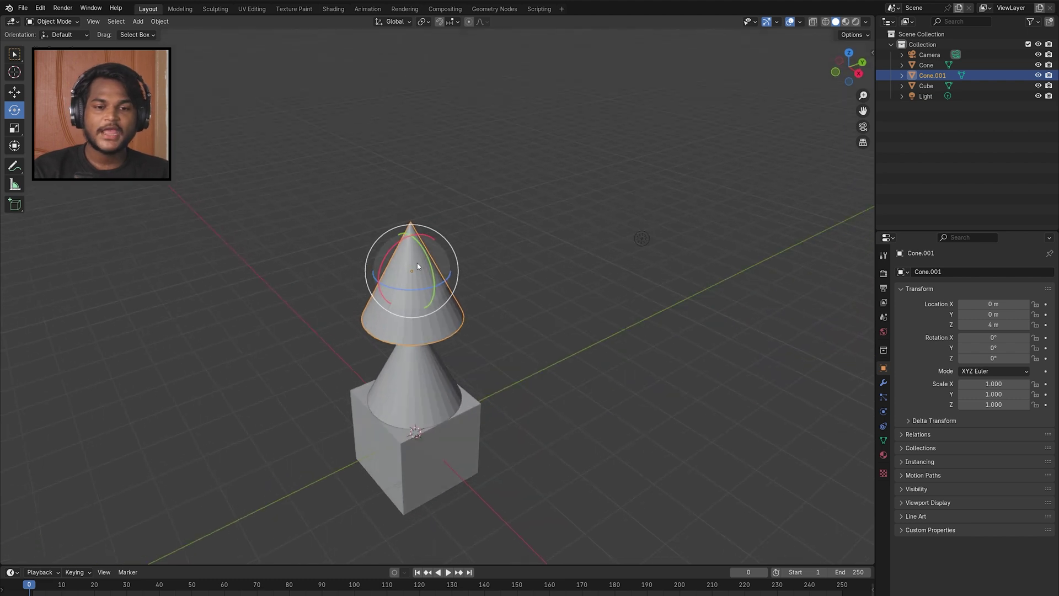
left_click_drag(388, 257, 367, 315)
left_click_drag(403, 282, 472, 292)
left_click_drag(428, 255, 435, 289)
key("ctrl+z")
key("ctrl+z")
key("ctrl+z")
middle_click_drag(435, 288, 434, 288)
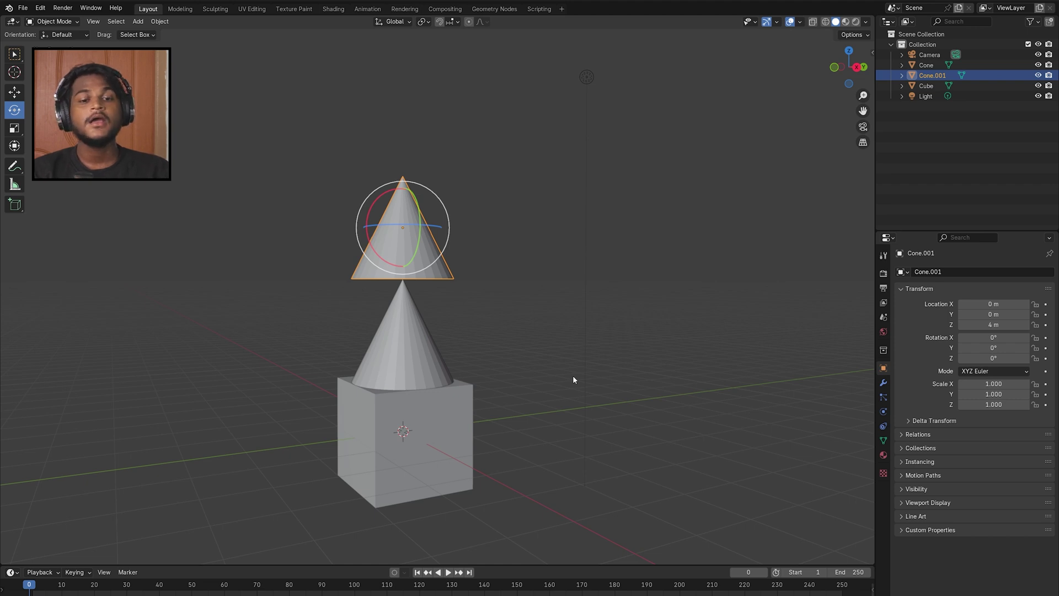
Try rotating the upper cone freely and about the global X, Y and Z axes in turn, and cancel the rotation
key("r")
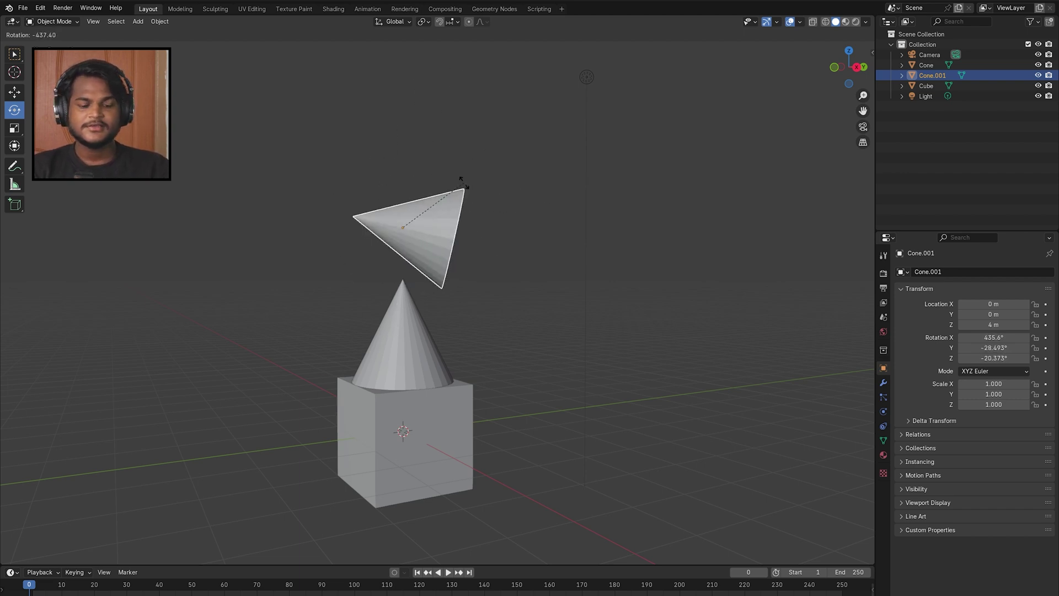
key("x")
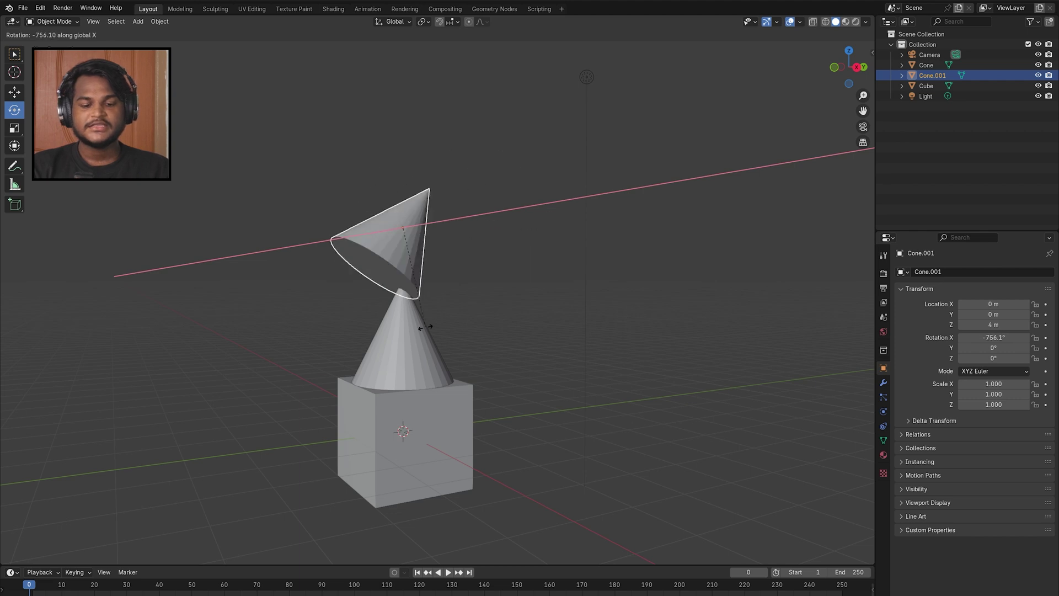
key("y")
key("z")
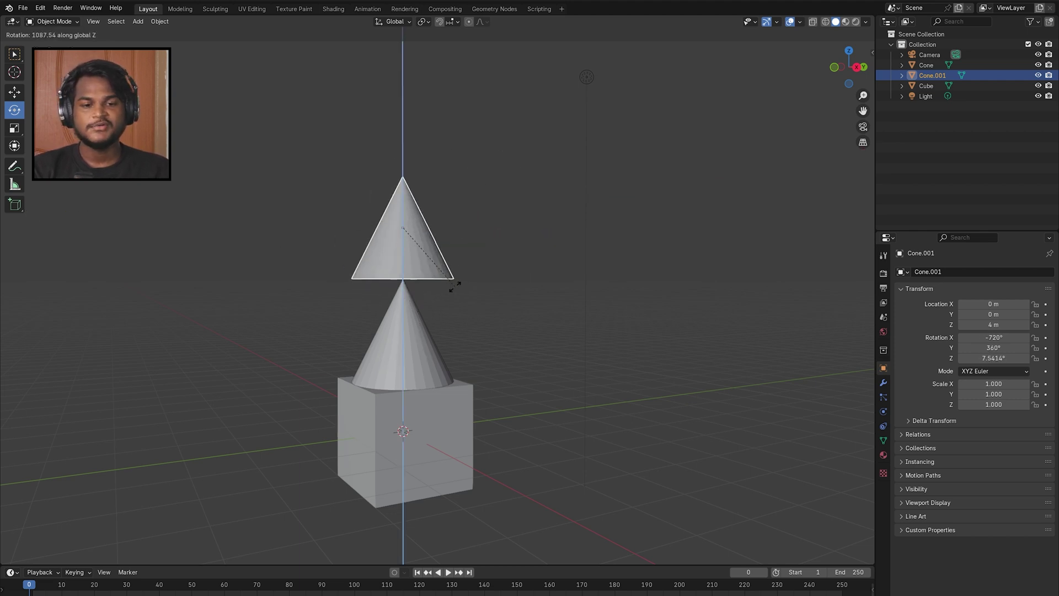
middle_click_drag(562, 319, 562, 316)
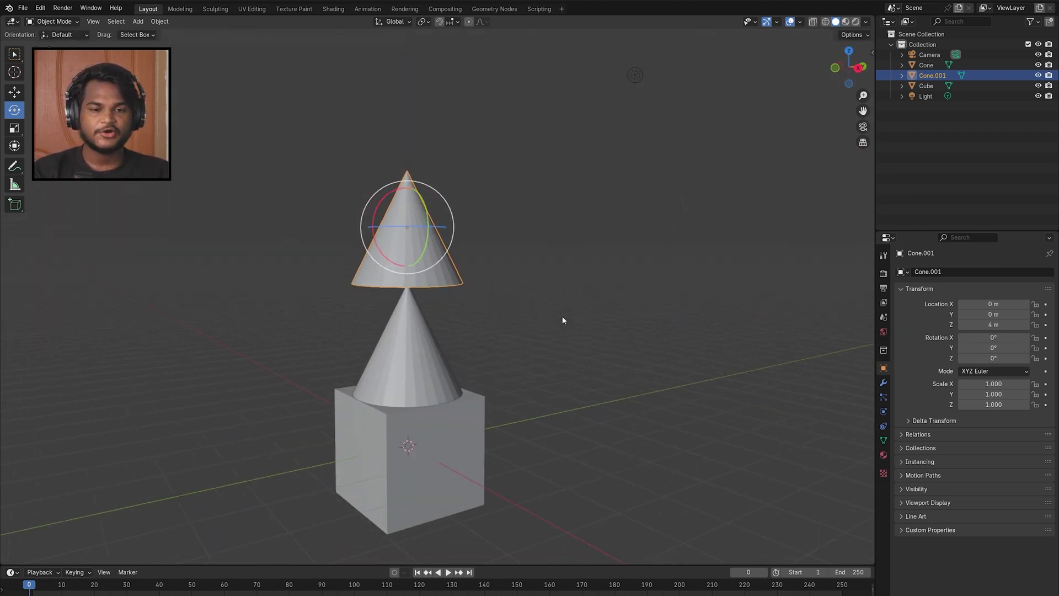
Rotate the upper cone exactly 180° about the global Y axis
key("r")
type("y")
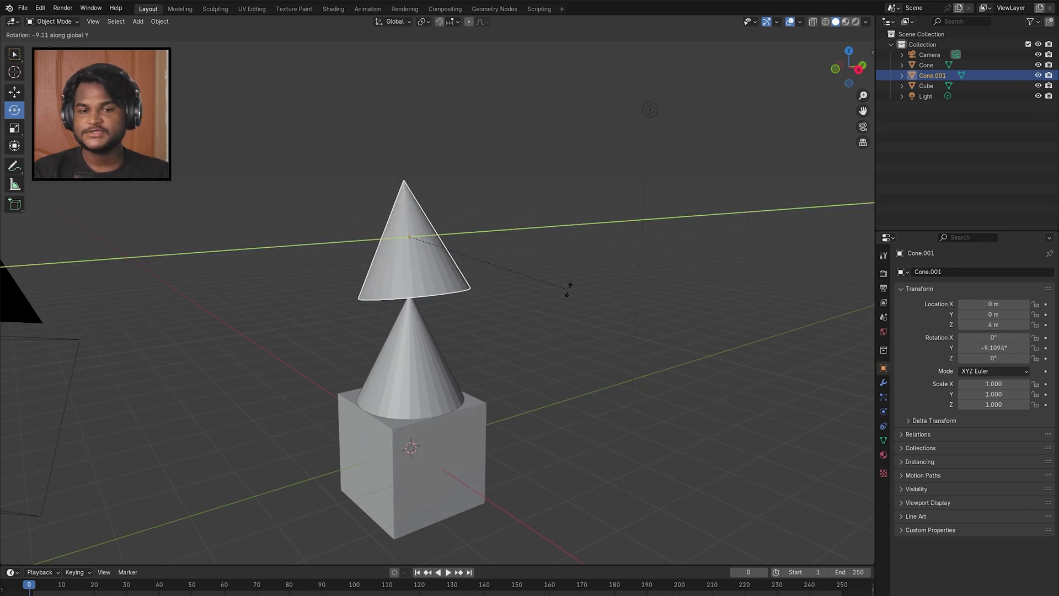
type("180")
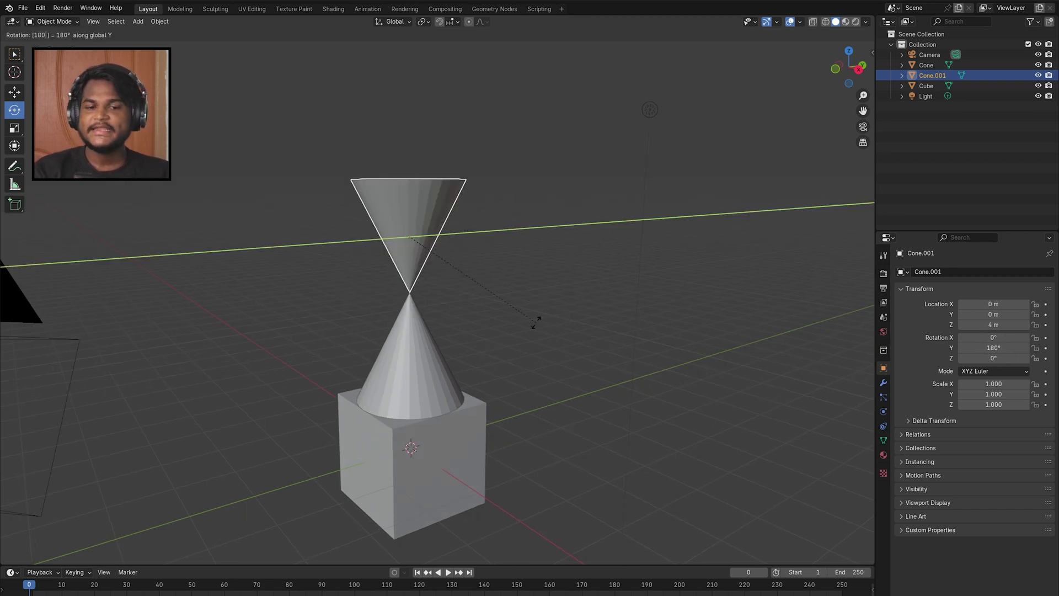
key("Return")
scroll(535, 323, "up", 4)
middle_click_drag(535, 322, 536, 325)
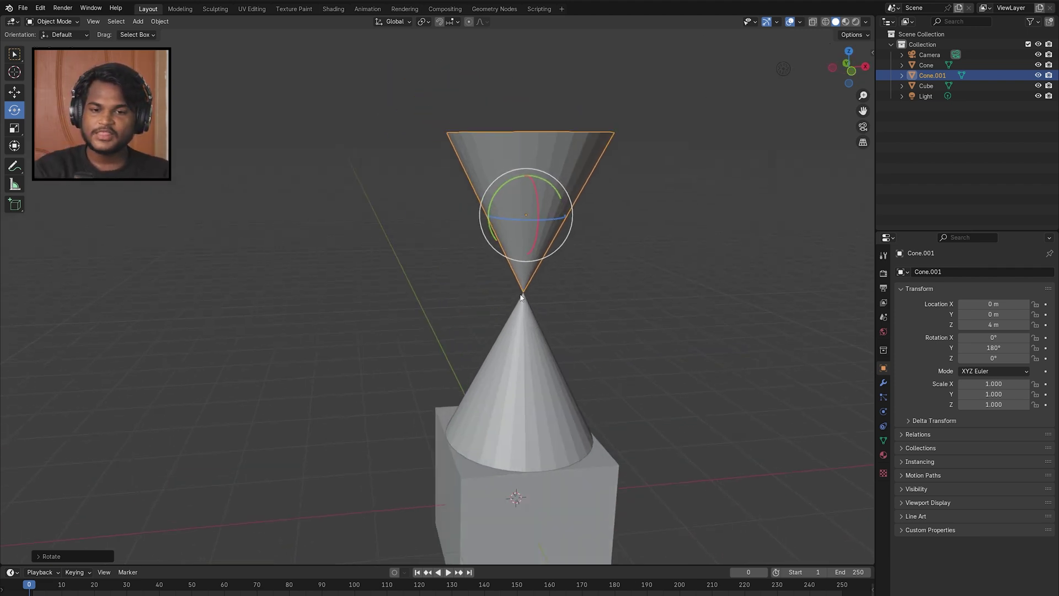
Check the upper cone's rotation in the viewport transform values, hide them and deselect the cone
key("n")
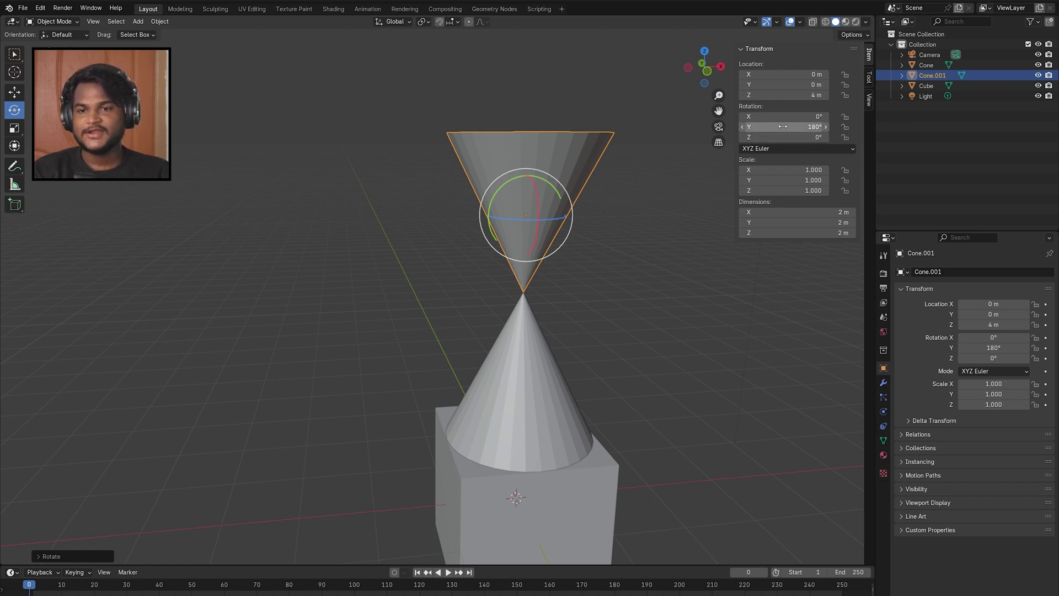
middle_click_drag(525, 320, 531, 326)
key("n")
left_click(531, 326)
Add a UV sphere mesh at the world origin
mouse_move(451, 340)
middle_mouse_down()
mouse_move(453, 364)
mouse_move(409, 341)
mouse_move(450, 339)
middle_mouse_up()
scroll(451, 339, "down", 4)
key("shift+a")
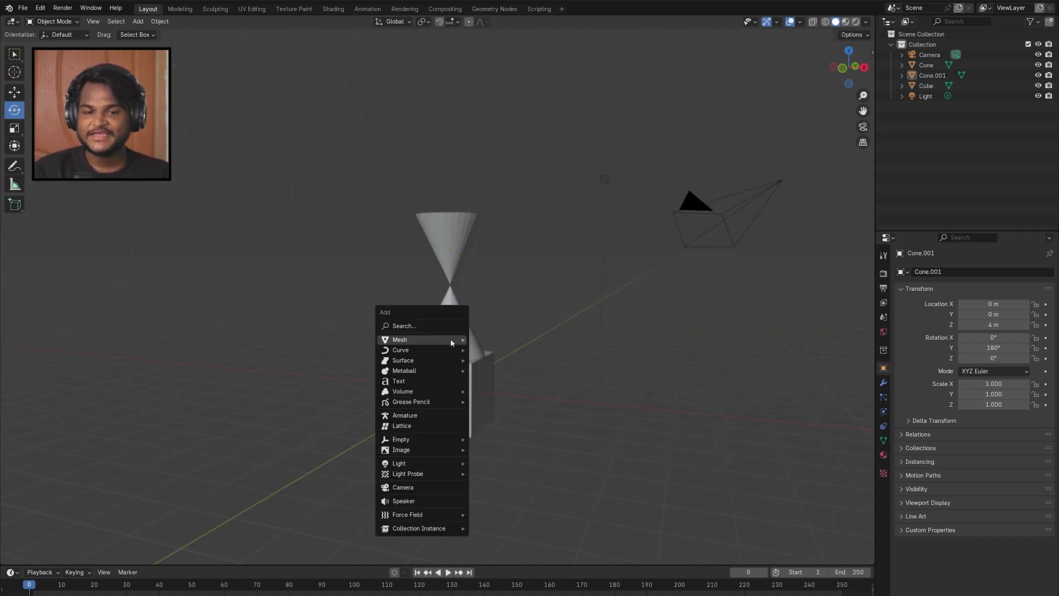
mouse_move(450, 339)
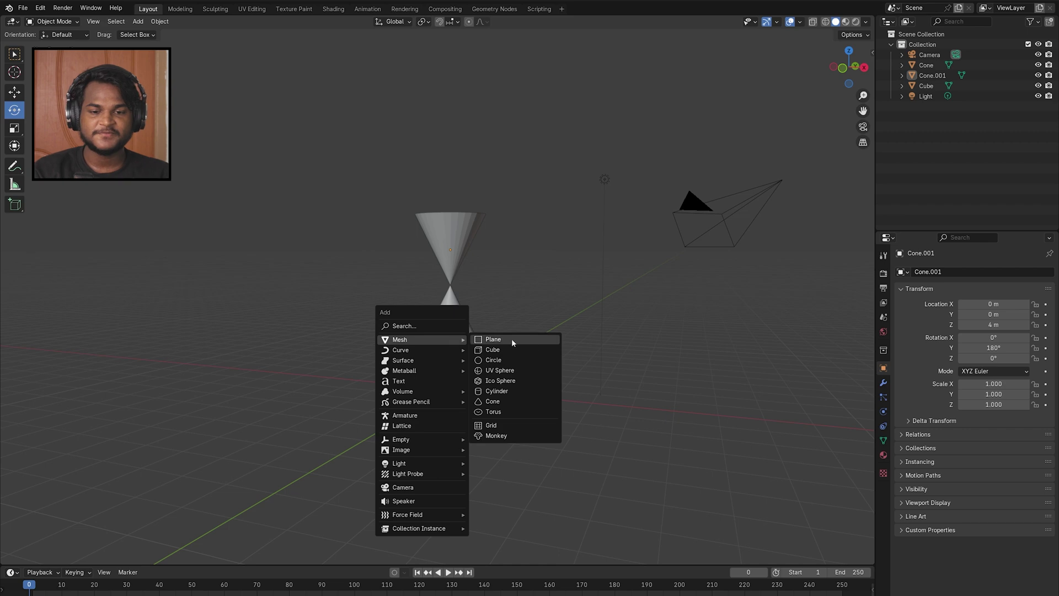
left_click(500, 371)
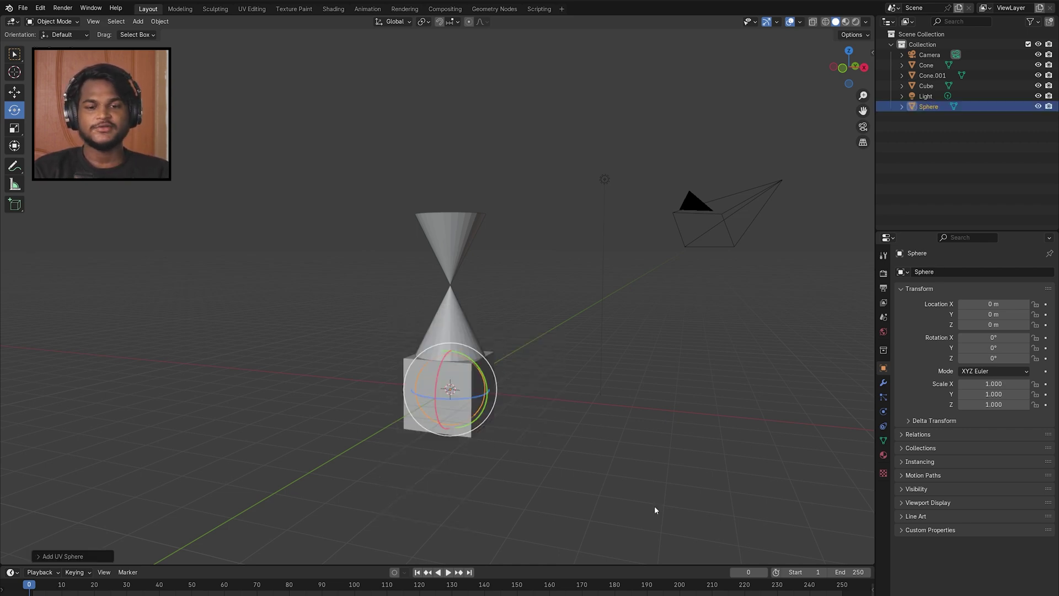
Move the sphere exactly 6 m up along the global Z axis onto the inverted cone
key("KP_1")
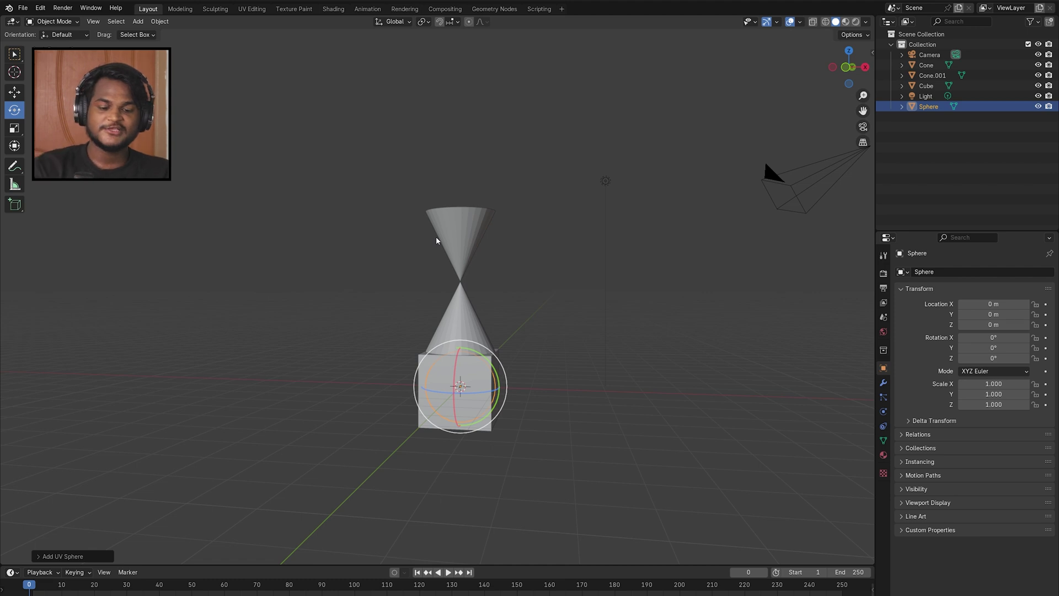
key("g")
key("z")
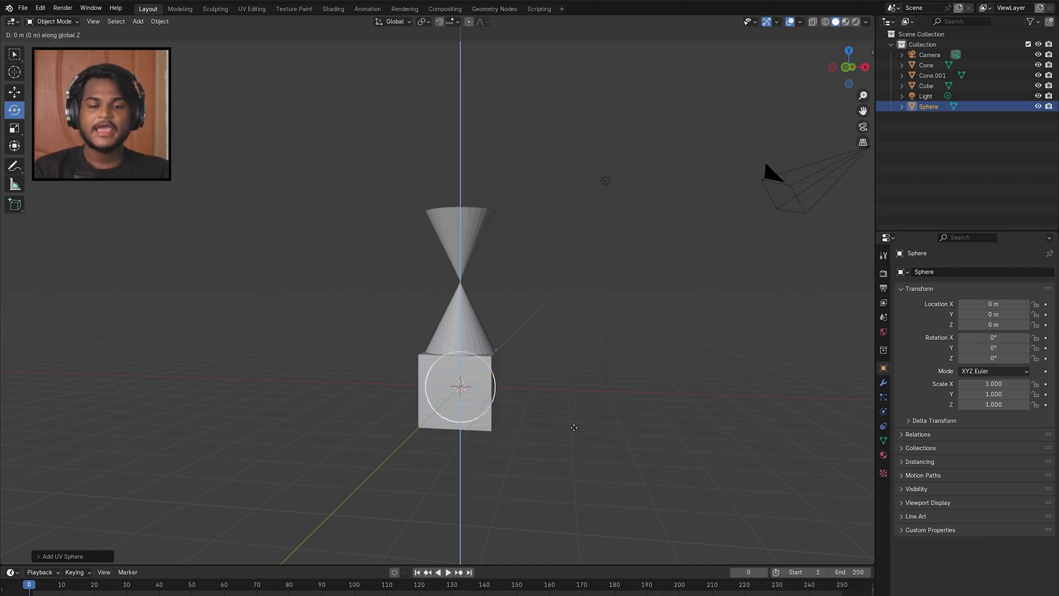
type("6")
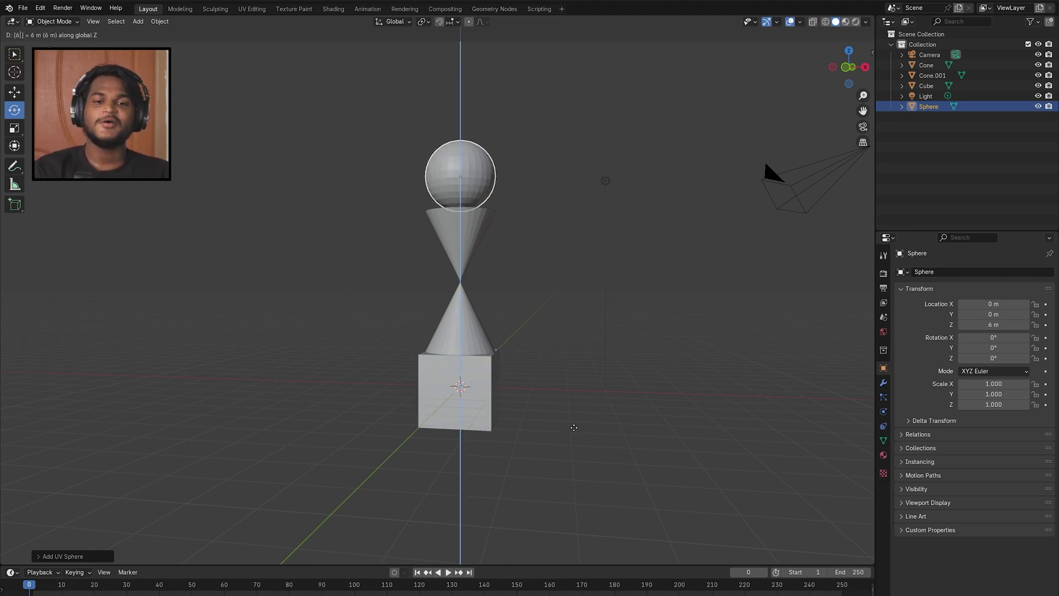
key("Return")
Select the cube, lower cone, upper cone and sphere in turn to review the stack, and deselect everything
left_click(484, 398)
left_click(460, 313)
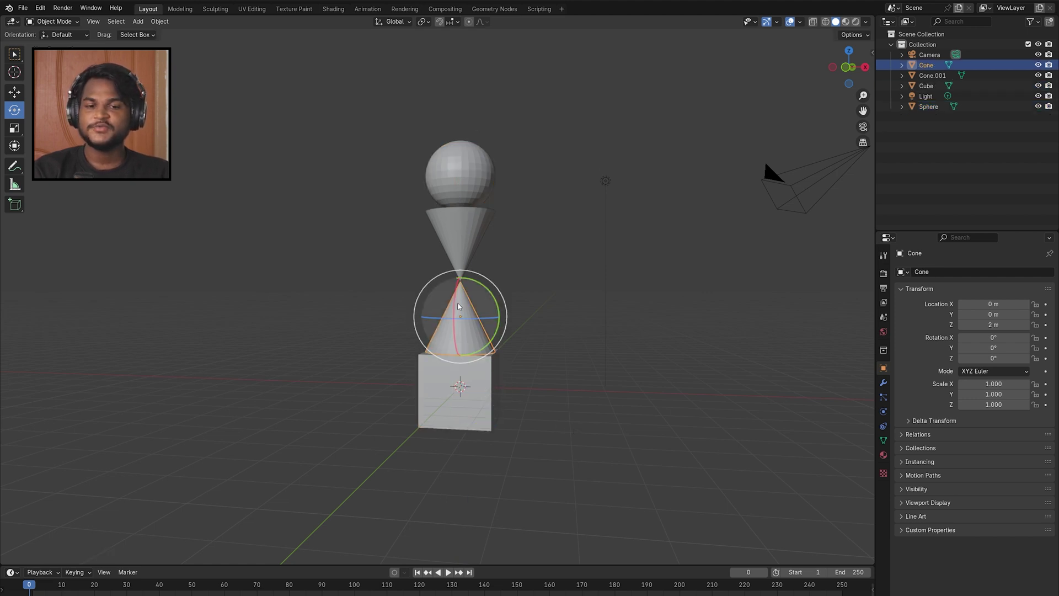
left_click(460, 243)
middle_click_drag(460, 243, 458, 242)
left_click(462, 196)
left_click(524, 202)
Try scaling the sphere uniformly to about 1.465 with the Scale tool active, and undo the resize
middle_click_drag(524, 201, 525, 205)
scroll(524, 206, "up", 4)
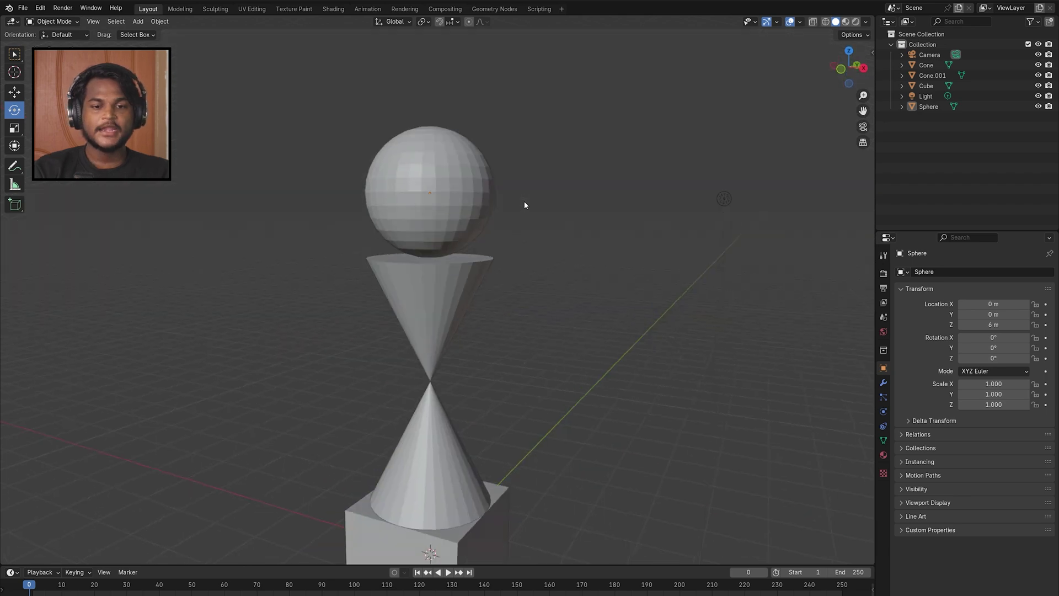
left_click(477, 210)
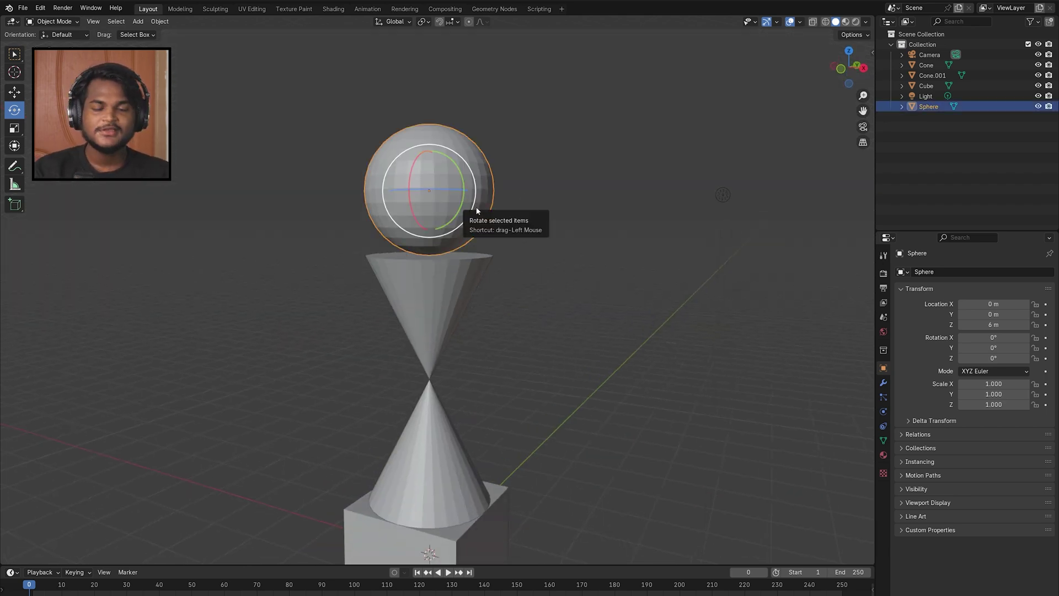
left_click(14, 128)
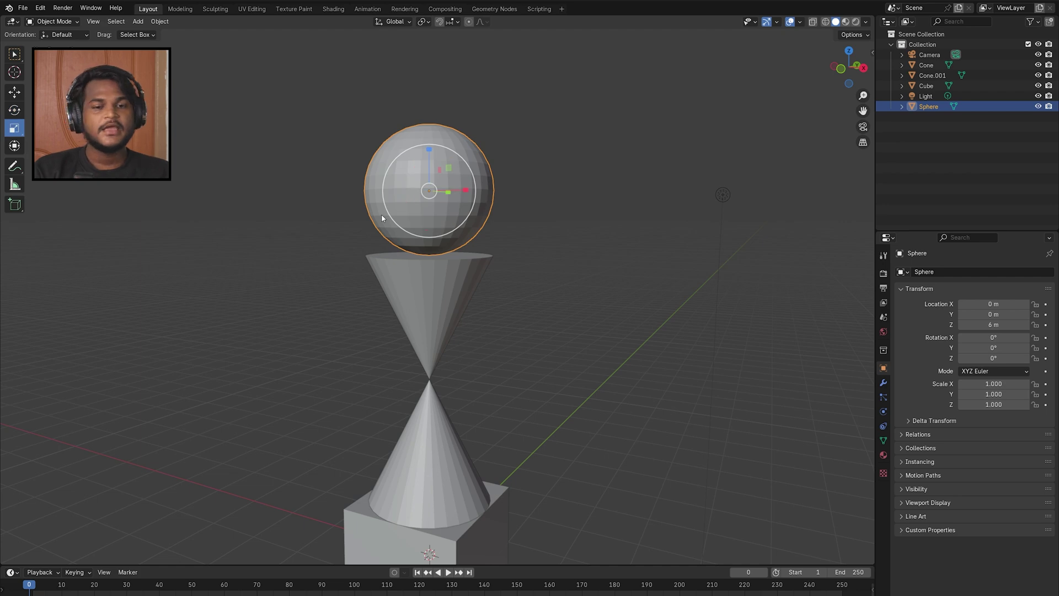
middle_click_drag(382, 218, 425, 221)
key("s")
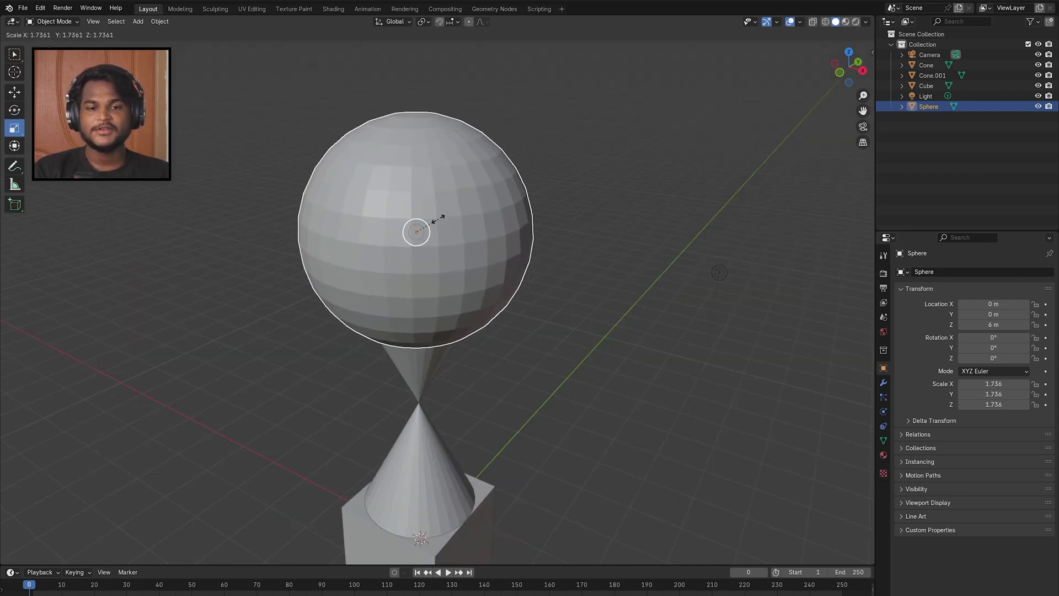
left_click(436, 224)
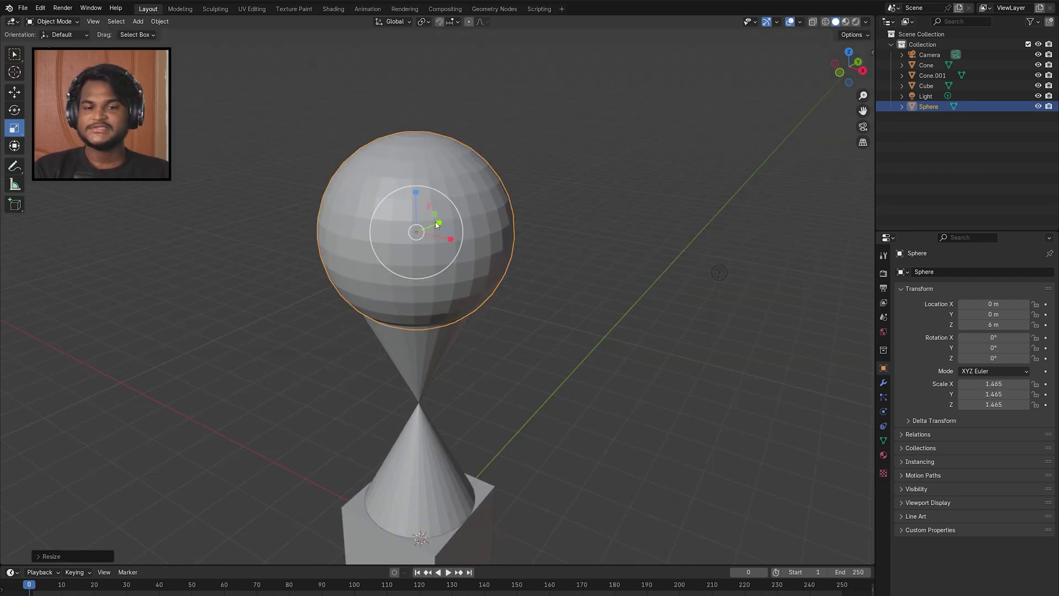
key("ctrl+z")
Try stretching the sphere separately along X to about 1.466, then Y and Z with the Scale gizmo, and undo all three
mouse_move(481, 242)
middle_mouse_down()
mouse_move(504, 239)
mouse_move(482, 231)
middle_mouse_up()
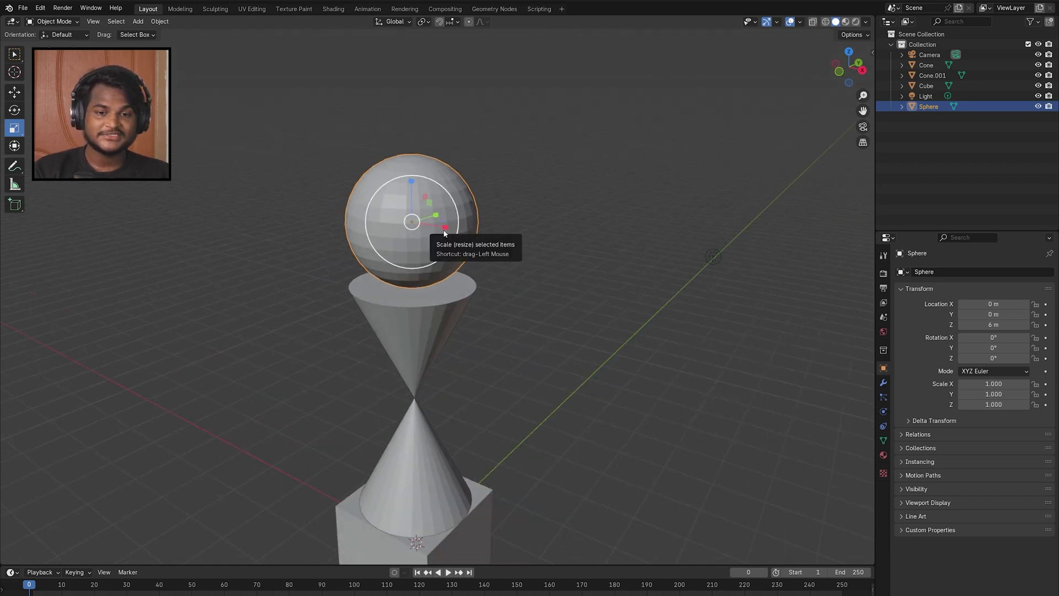
mouse_move(444, 233)
left_mouse_down()
mouse_move(486, 235)
mouse_move(460, 234)
left_mouse_up()
middle_click_drag(460, 234, 460, 237)
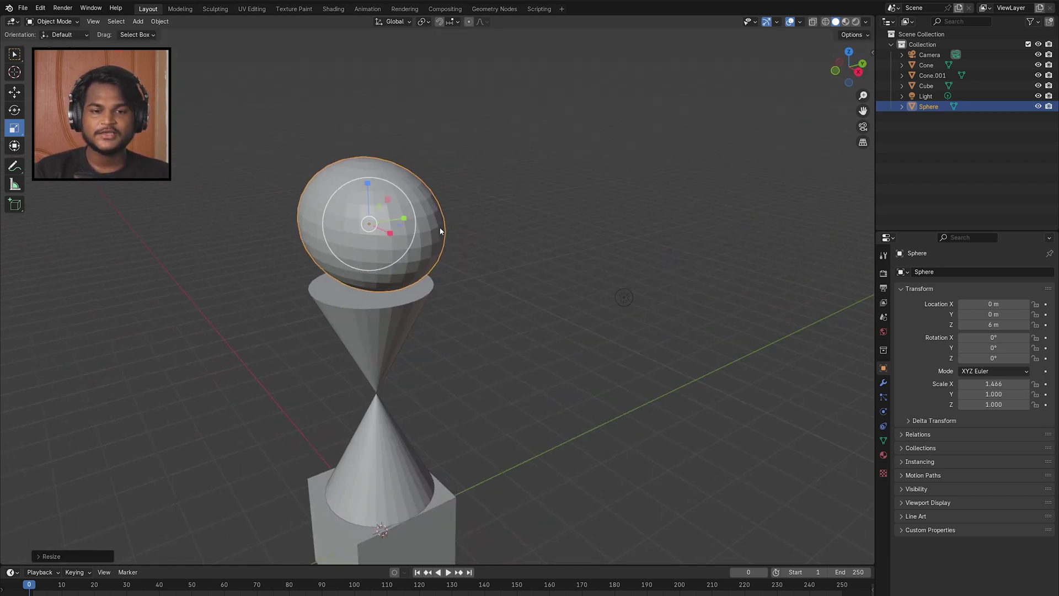
left_click_drag(404, 216, 455, 210)
left_click_drag(368, 183, 362, 136)
key("ctrl+z")
key("ctrl+z")
key("ctrl+z")
Preview scaling the sphere along the global X, Y and Z axes, and scale it uniformly to about 1.259
middle_click_drag(541, 343, 610, 279)
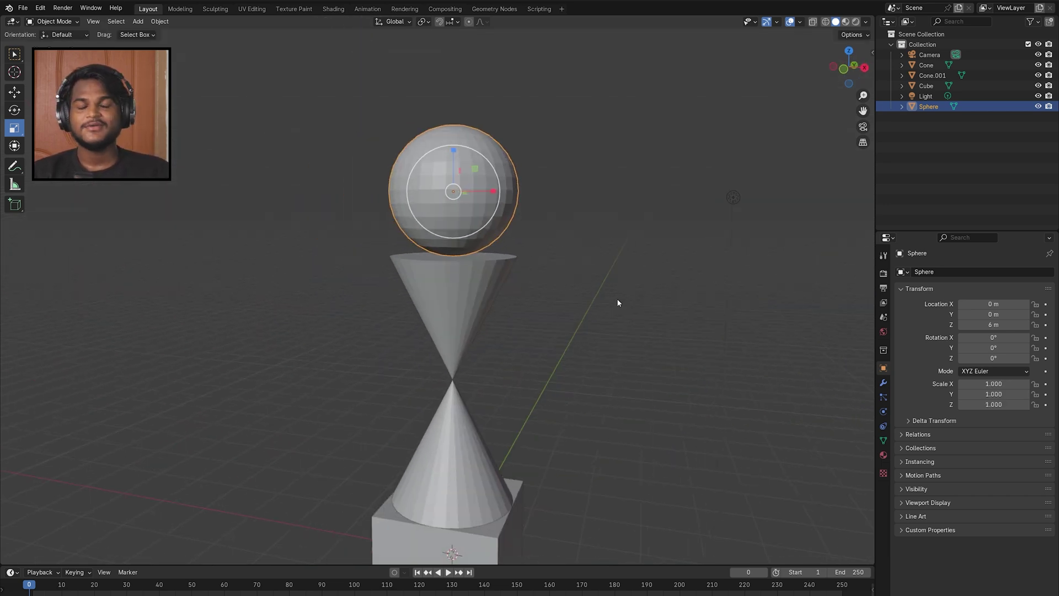
key("s")
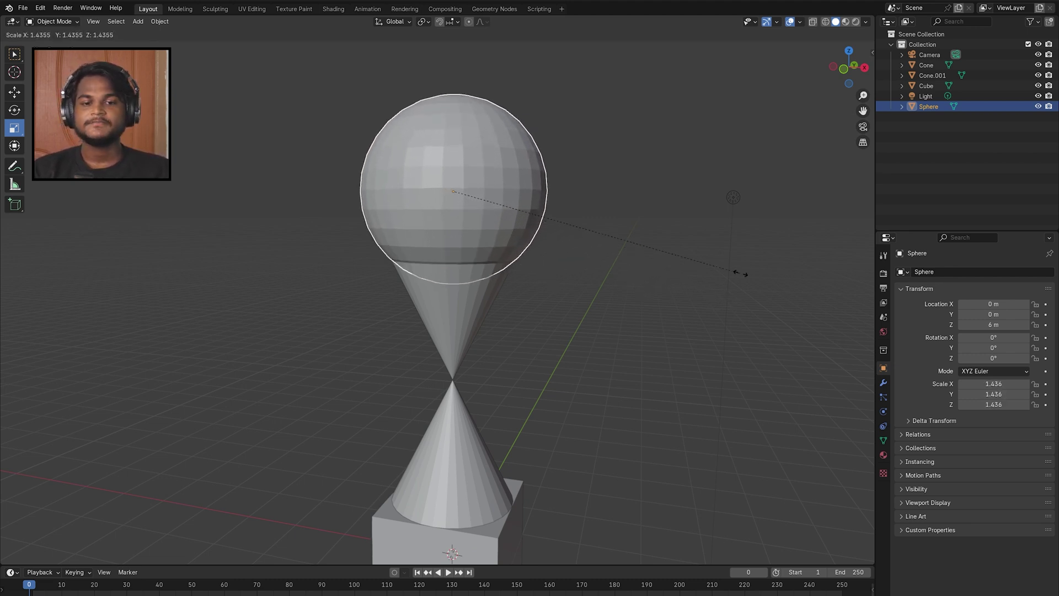
key("x")
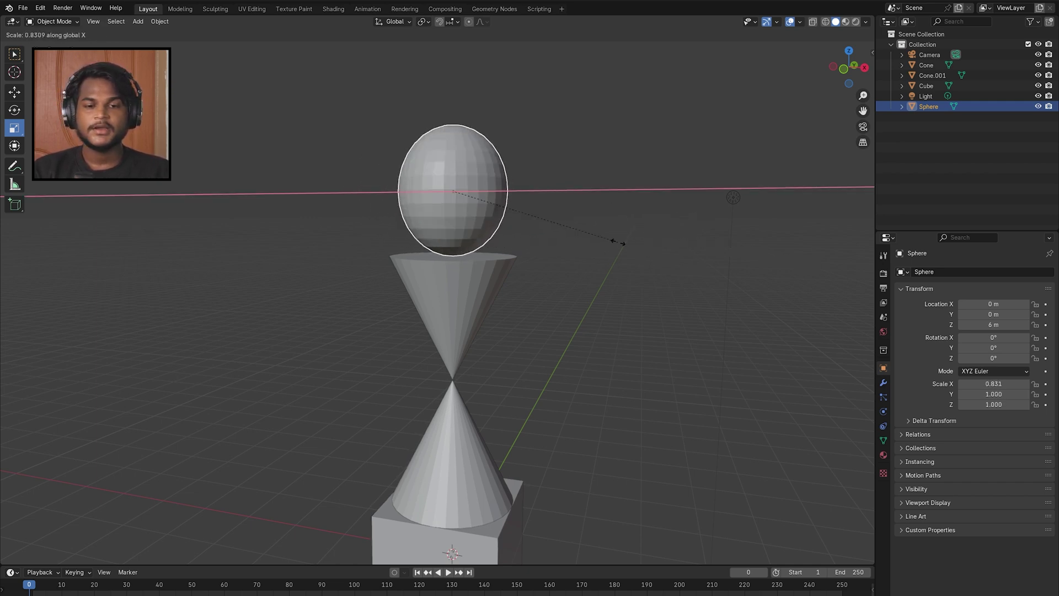
key("y")
key("z")
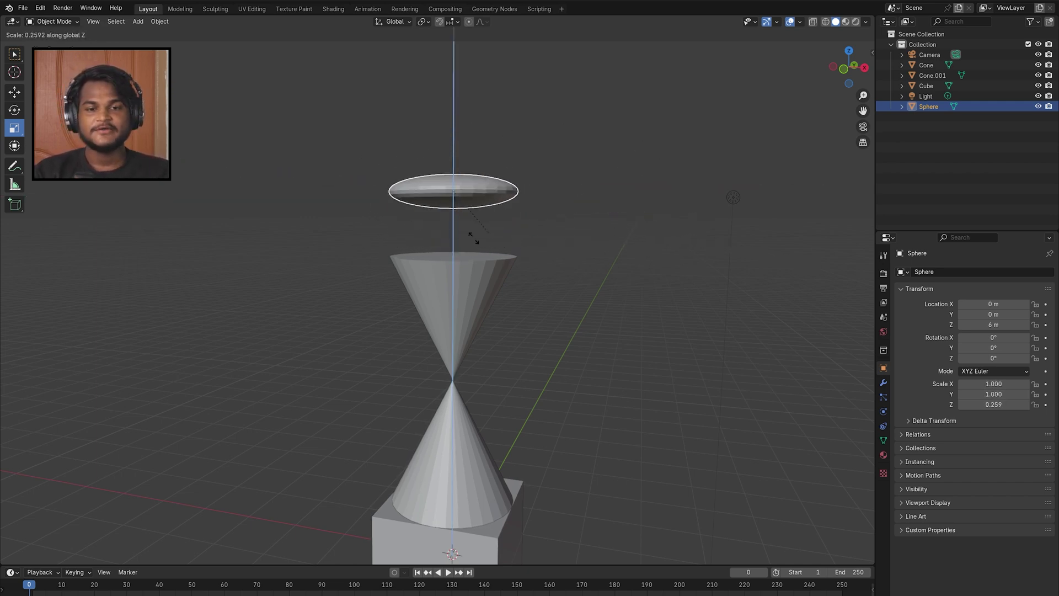
key("z")
key("z")
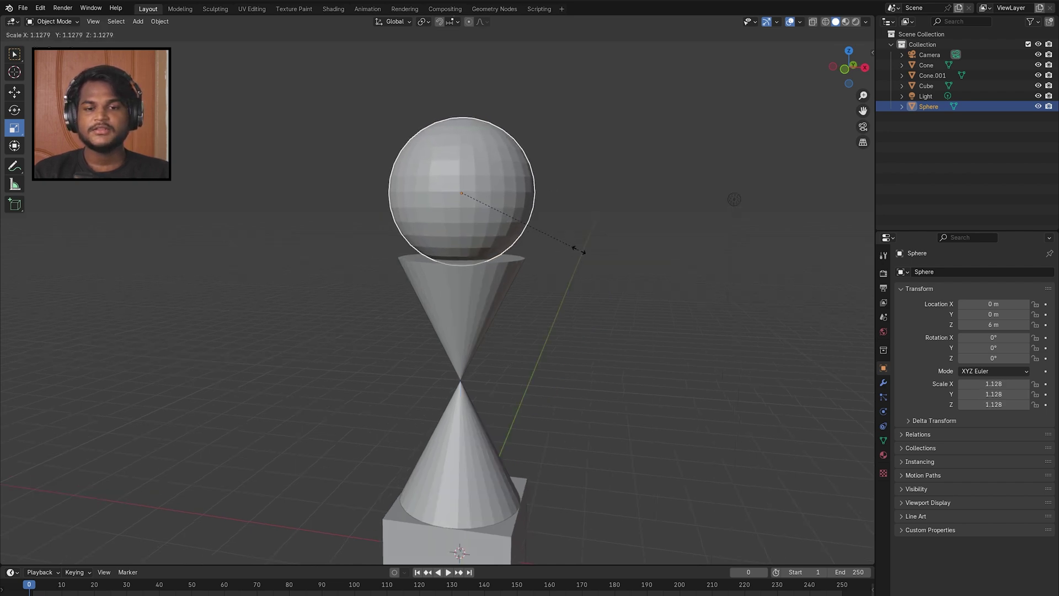
left_click(597, 244)
middle_click_drag(597, 244, 598, 249)
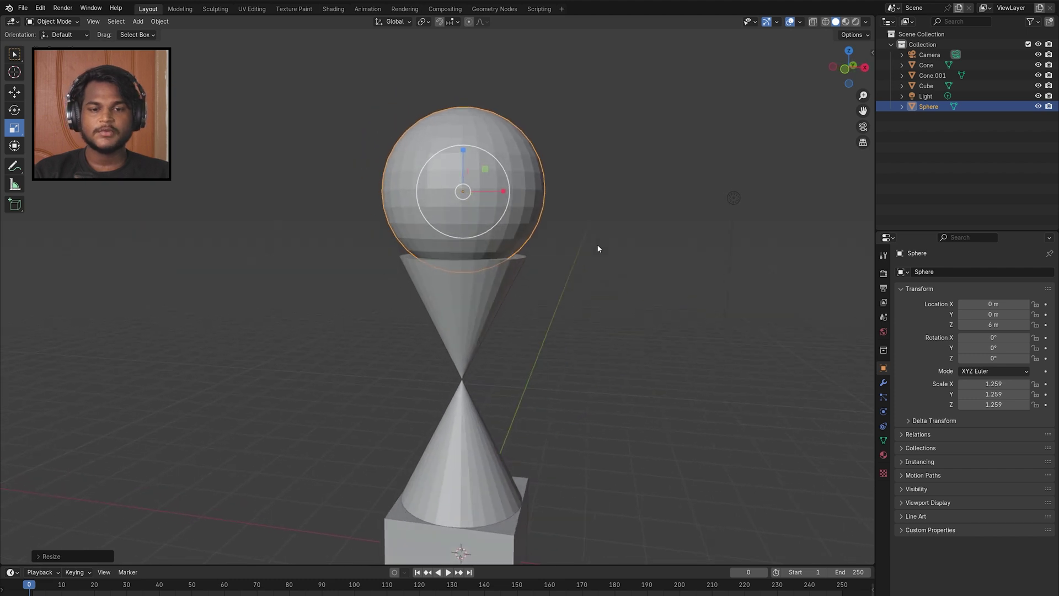
middle_click_drag(417, 274, 416, 274)
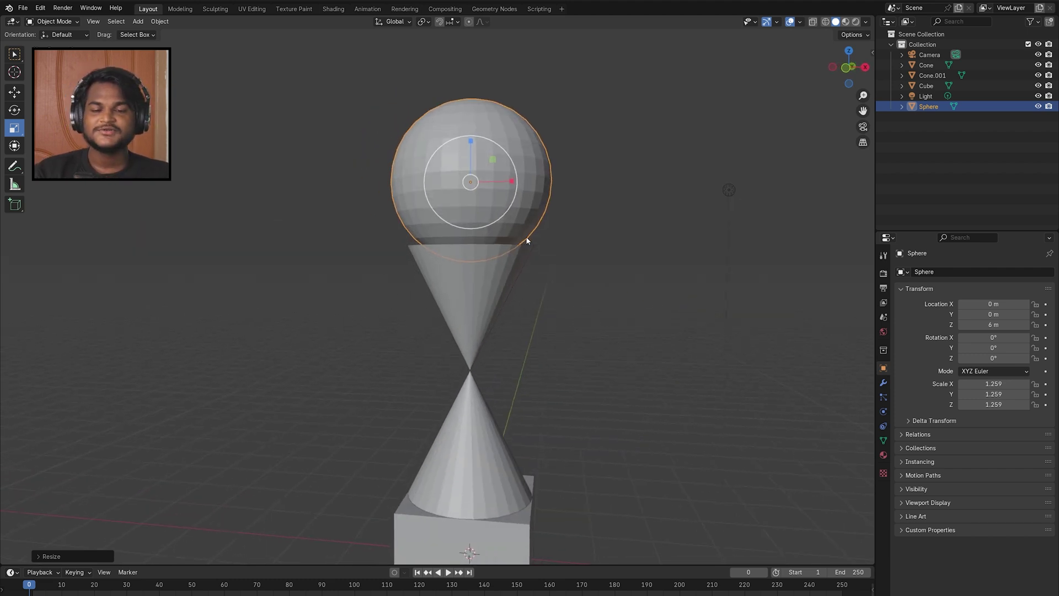
Try uniformly shrinking, trackball-rotating and freely moving the sphere, cancelling each transform
middle_click_drag(594, 241, 594, 241)
key("s")
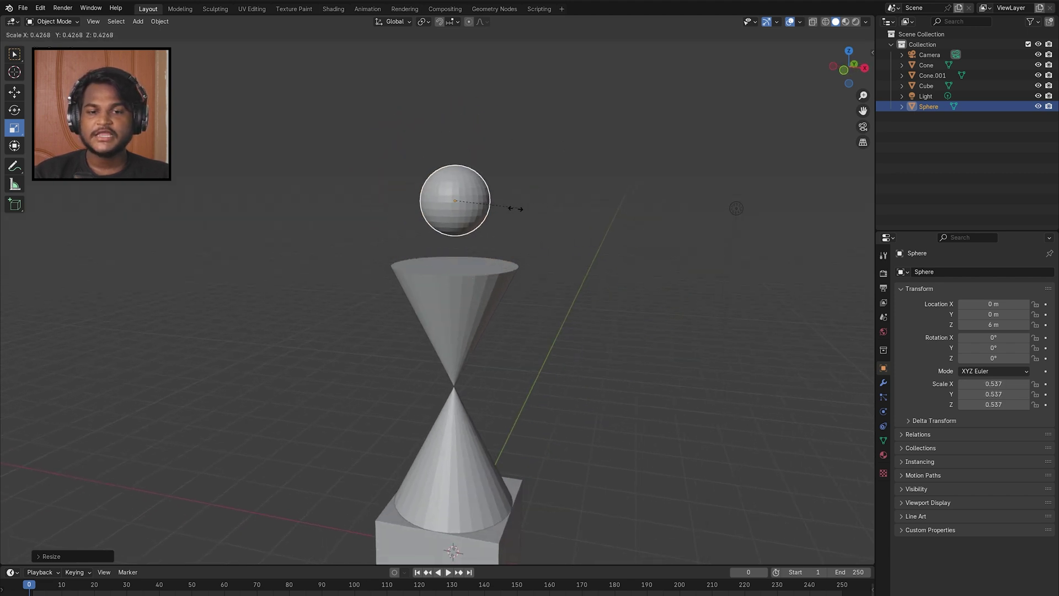
right_click(576, 199)
key("r")
key("r")
key("Escape")
key("g")
key("Escape")
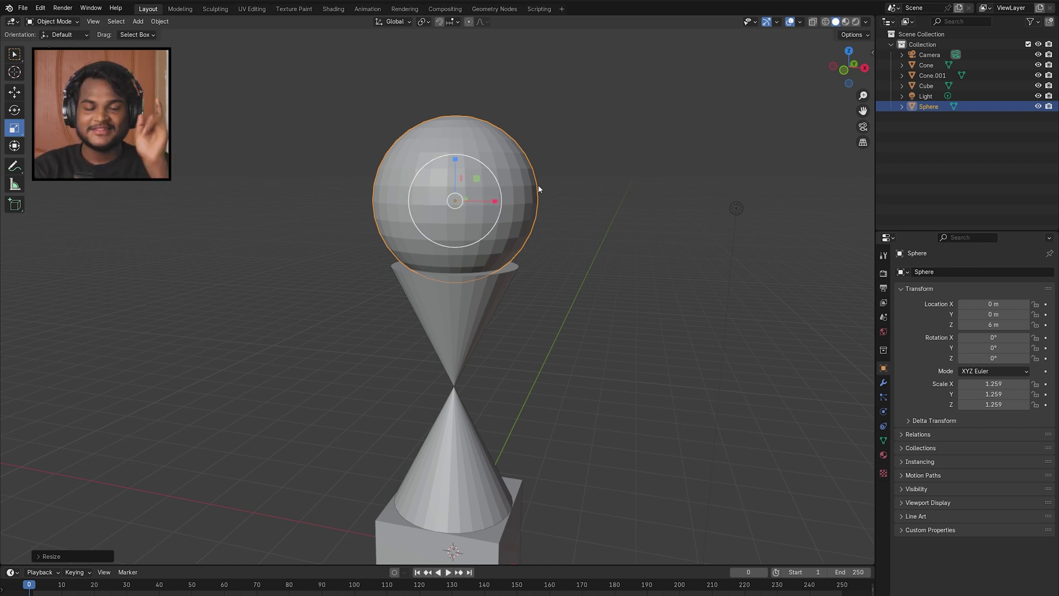
Select the upper cone, lower cone and cube in turn to review the parts beneath the sphere
left_click(442, 333)
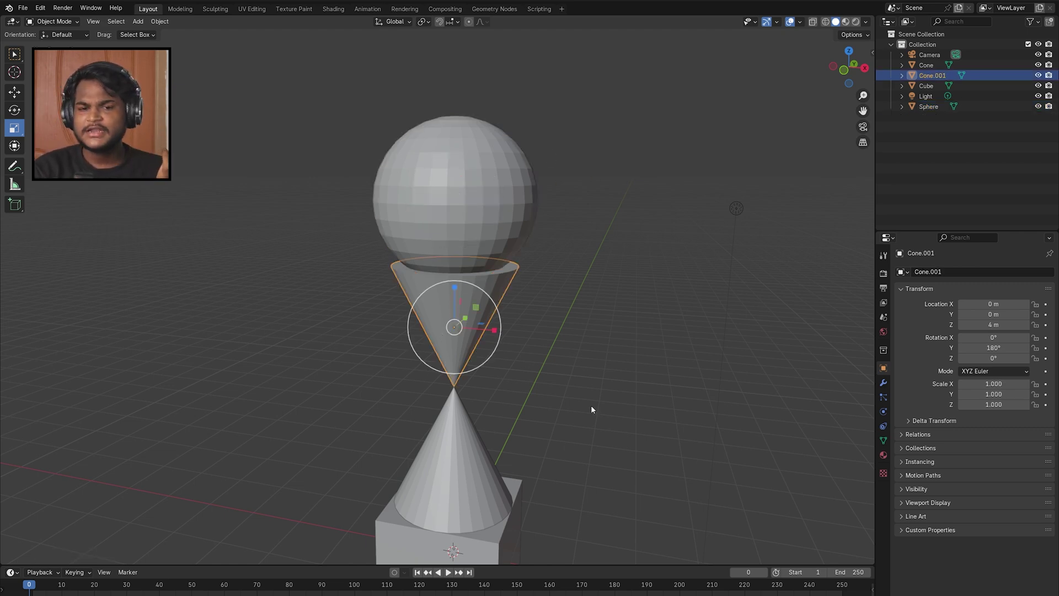
middle_click_drag(590, 407, 590, 356)
left_click(470, 386)
key("KP_Decimal")
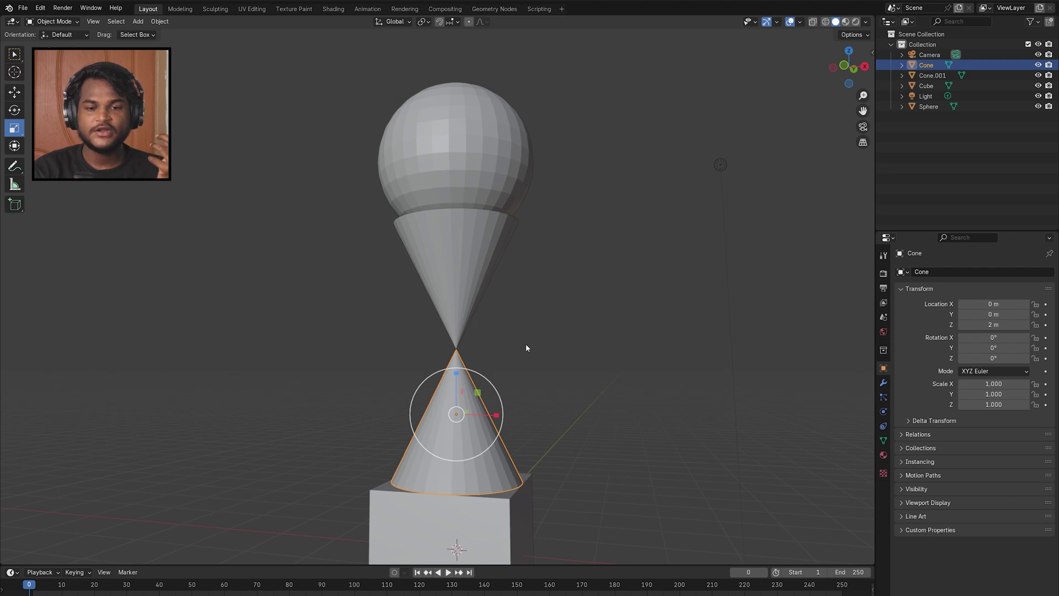
left_click(462, 273)
left_click(471, 537)
scroll(471, 538, "up", 1)
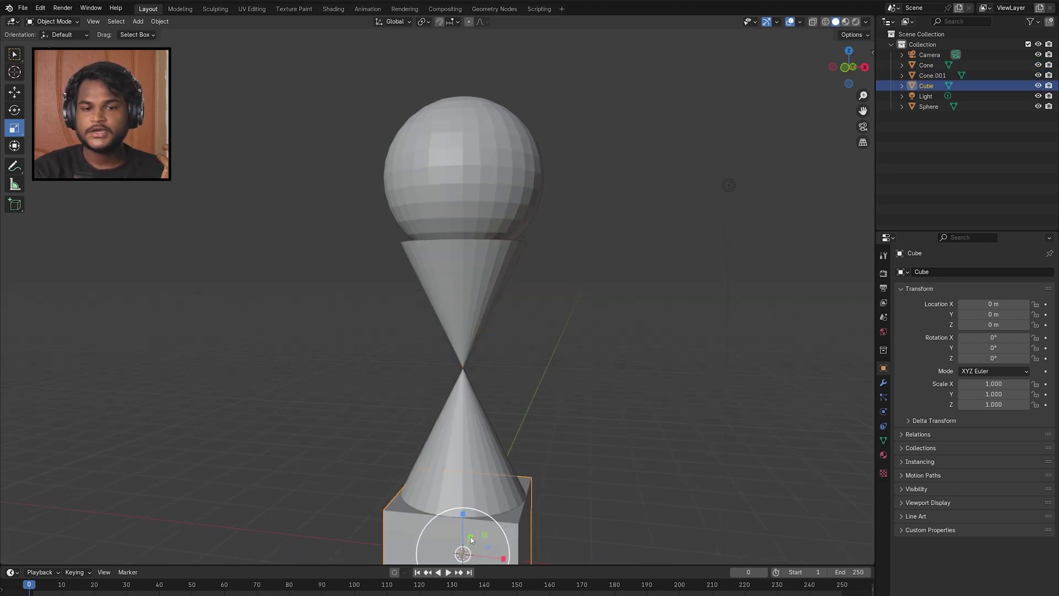
Select the sphere and try enlarging it uniformly to a scale of about 1.44, cancelling the resize
left_click(476, 120)
middle_click_drag(476, 119, 479, 145)
middle_click_drag(540, 268, 557, 181)
key("s")
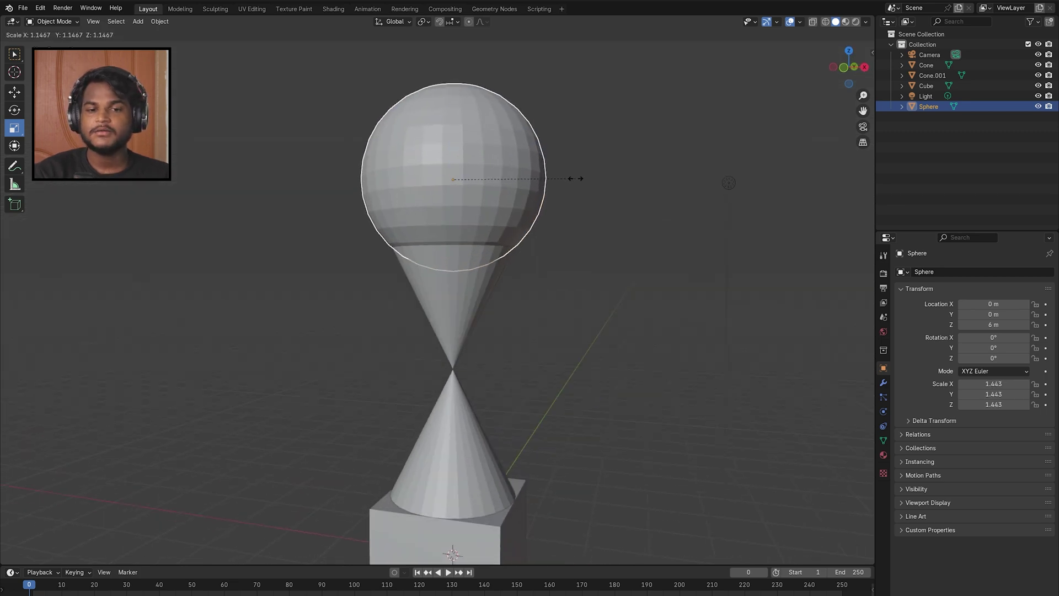
right_click(568, 182)
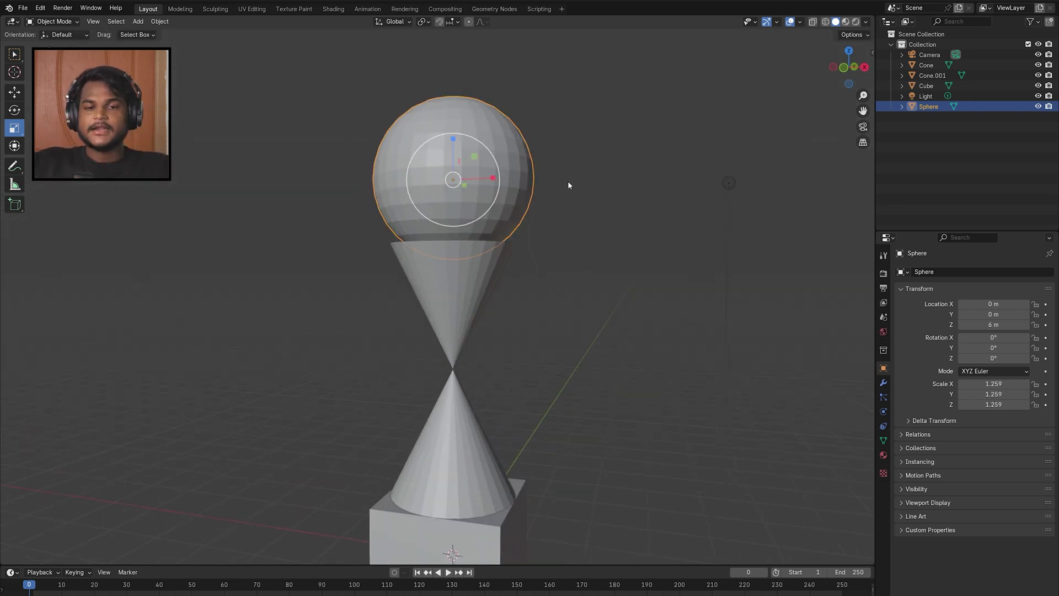
Raise the sphere about 0.19 m along the global Z axis so it rests on the upper cone, and deselect it
middle_click_drag(568, 181, 476, 257)
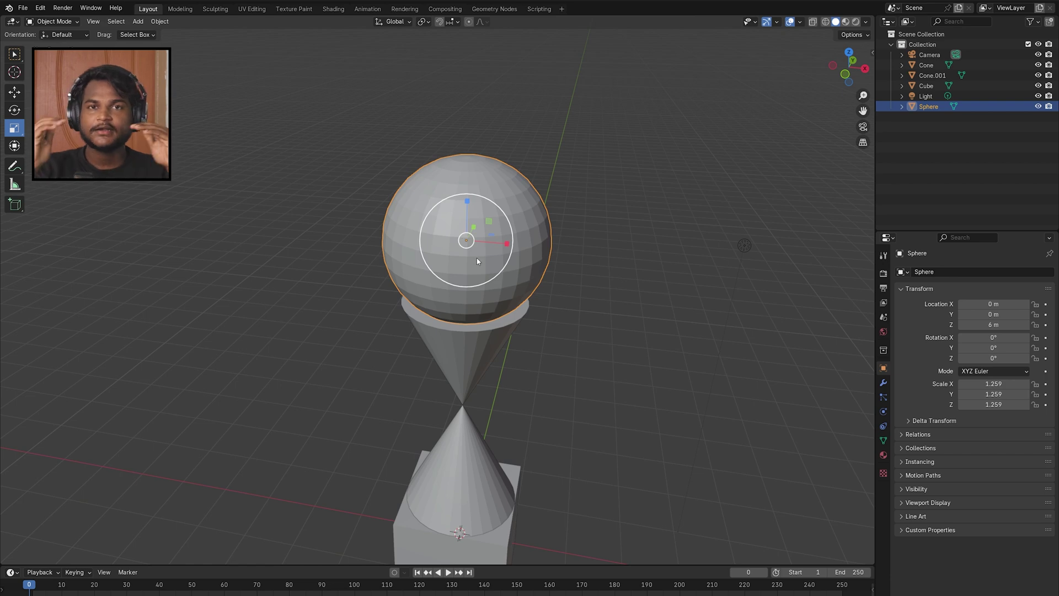
mouse_move(557, 299)
middle_mouse_down()
mouse_move(557, 268)
mouse_move(561, 314)
middle_mouse_up()
key("g")
key("z")
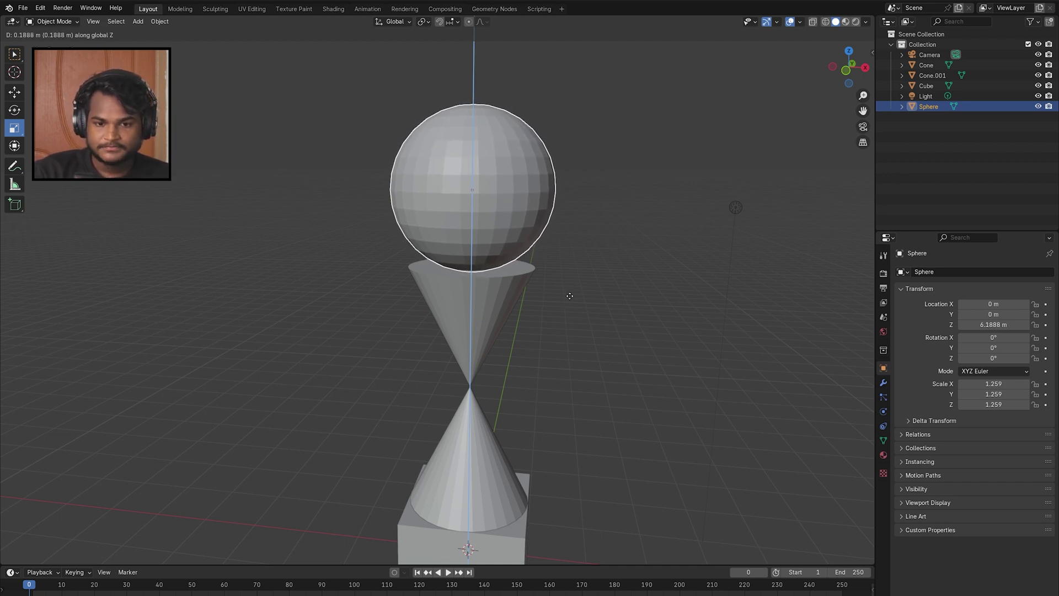
left_click(570, 295)
scroll(569, 296, "down", 5)
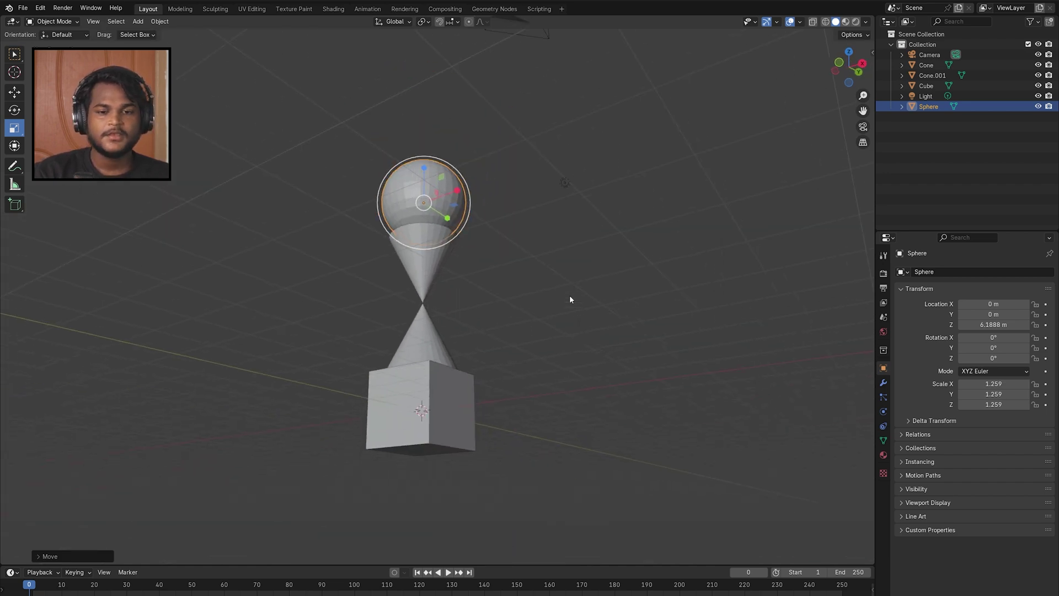
middle_click_drag(570, 296, 578, 352)
left_click(512, 313)
Examine the finished stack of cube, two cones and sphere from several angles and distances
mouse_move(512, 312)
middle_mouse_down()
mouse_move(528, 310)
mouse_move(516, 319)
mouse_move(506, 235)
mouse_move(501, 297)
mouse_move(536, 304)
mouse_move(455, 260)
mouse_move(469, 298)
mouse_move(512, 312)
middle_mouse_up()
scroll(512, 313, "up", 2)
scroll(512, 312, "down", 3)
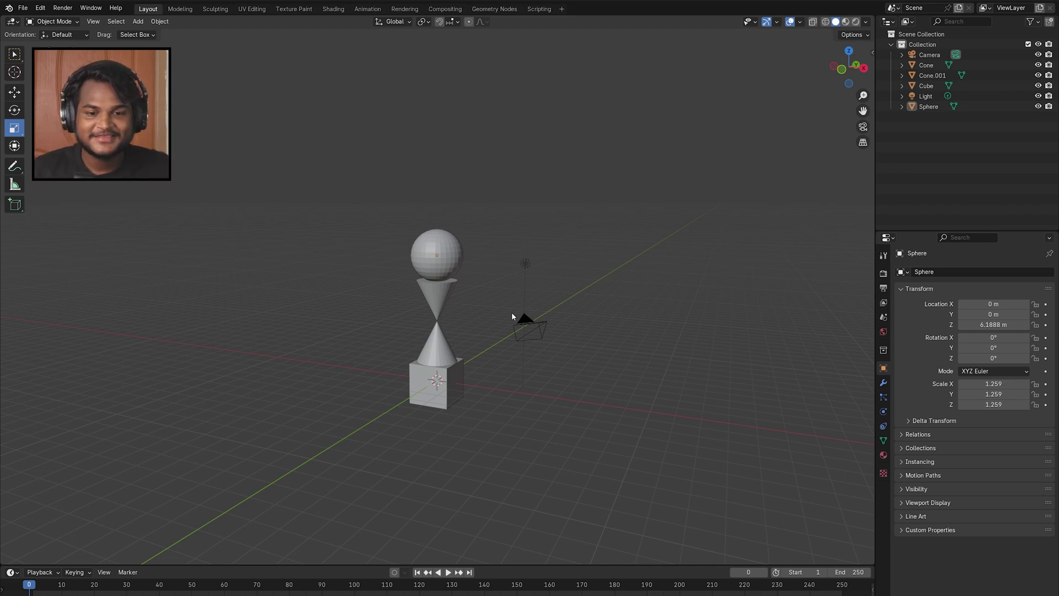
mouse_move(511, 312)
middle_mouse_down()
mouse_move(499, 281)
mouse_move(511, 313)
middle_mouse_up()
middle_click_drag(533, 385, 564, 423)
scroll(533, 385, "up", 3)
middle_click_drag(533, 385, 543, 327)
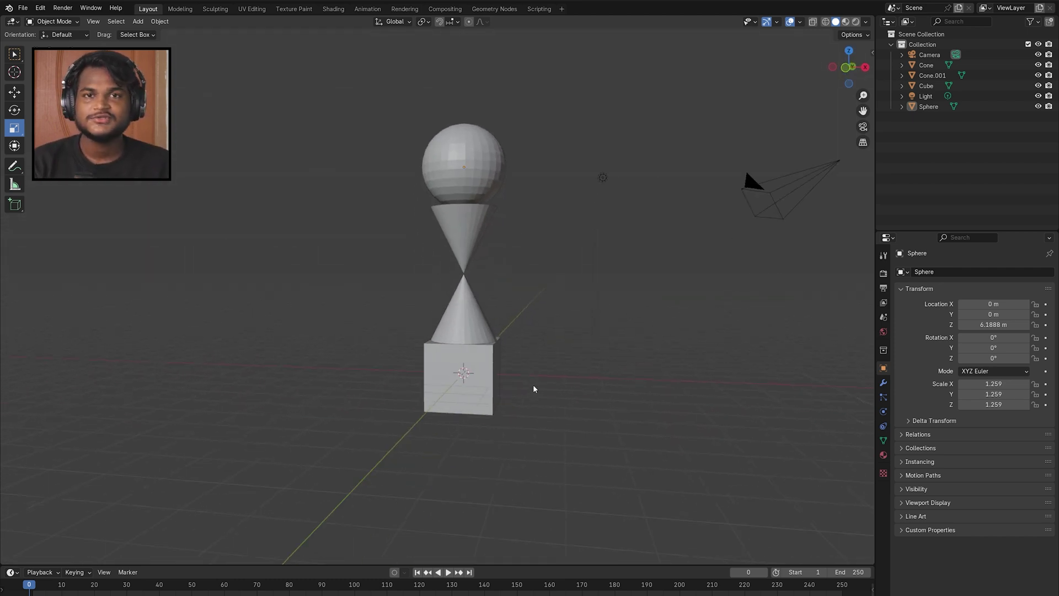
middle_click_drag(533, 385, 514, 405)
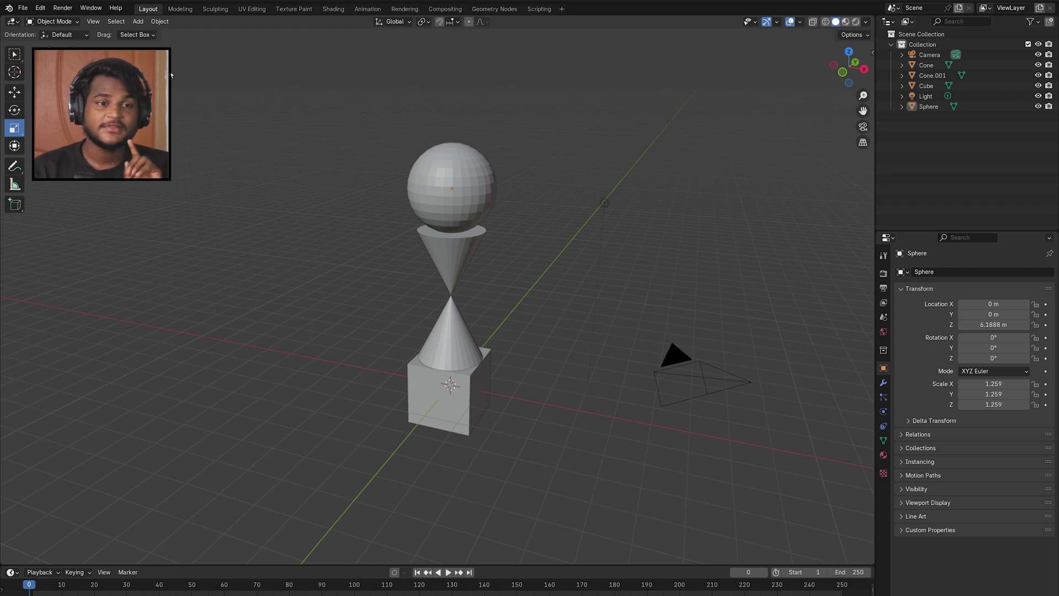
Open the list of interaction modes for the 3D viewport
left_click(67, 24)
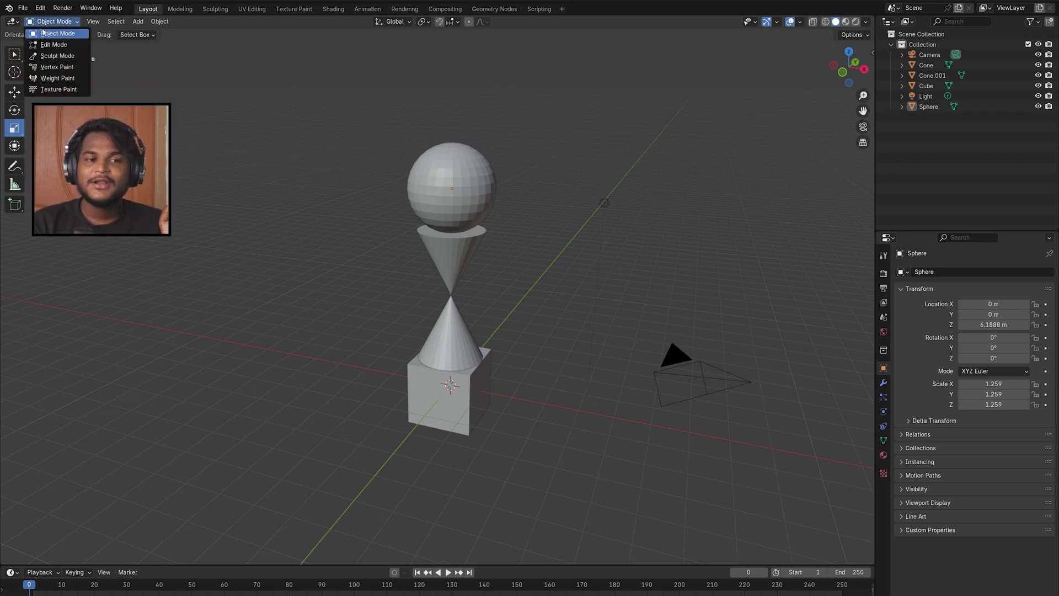